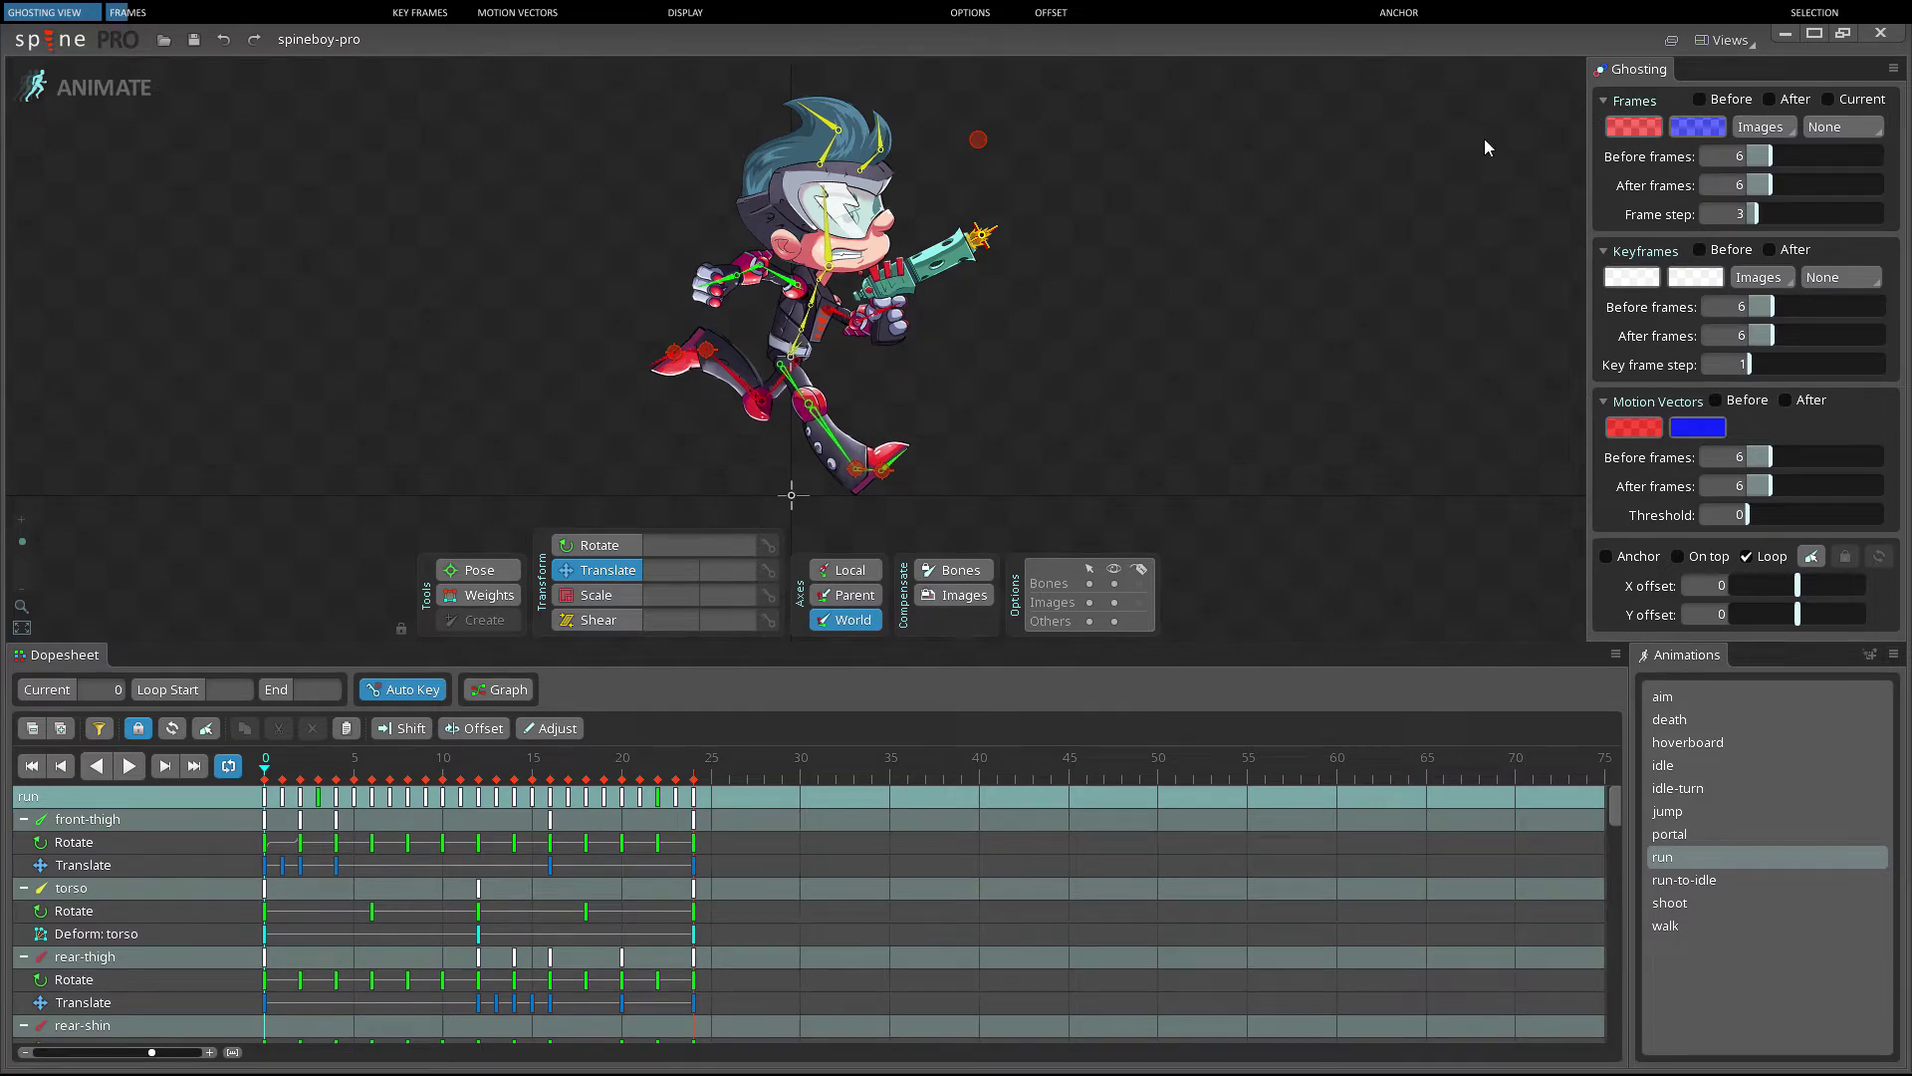
Try Frames ghosting for the frames before the current one, and enable it for the frames after instead
left_click(1697, 99)
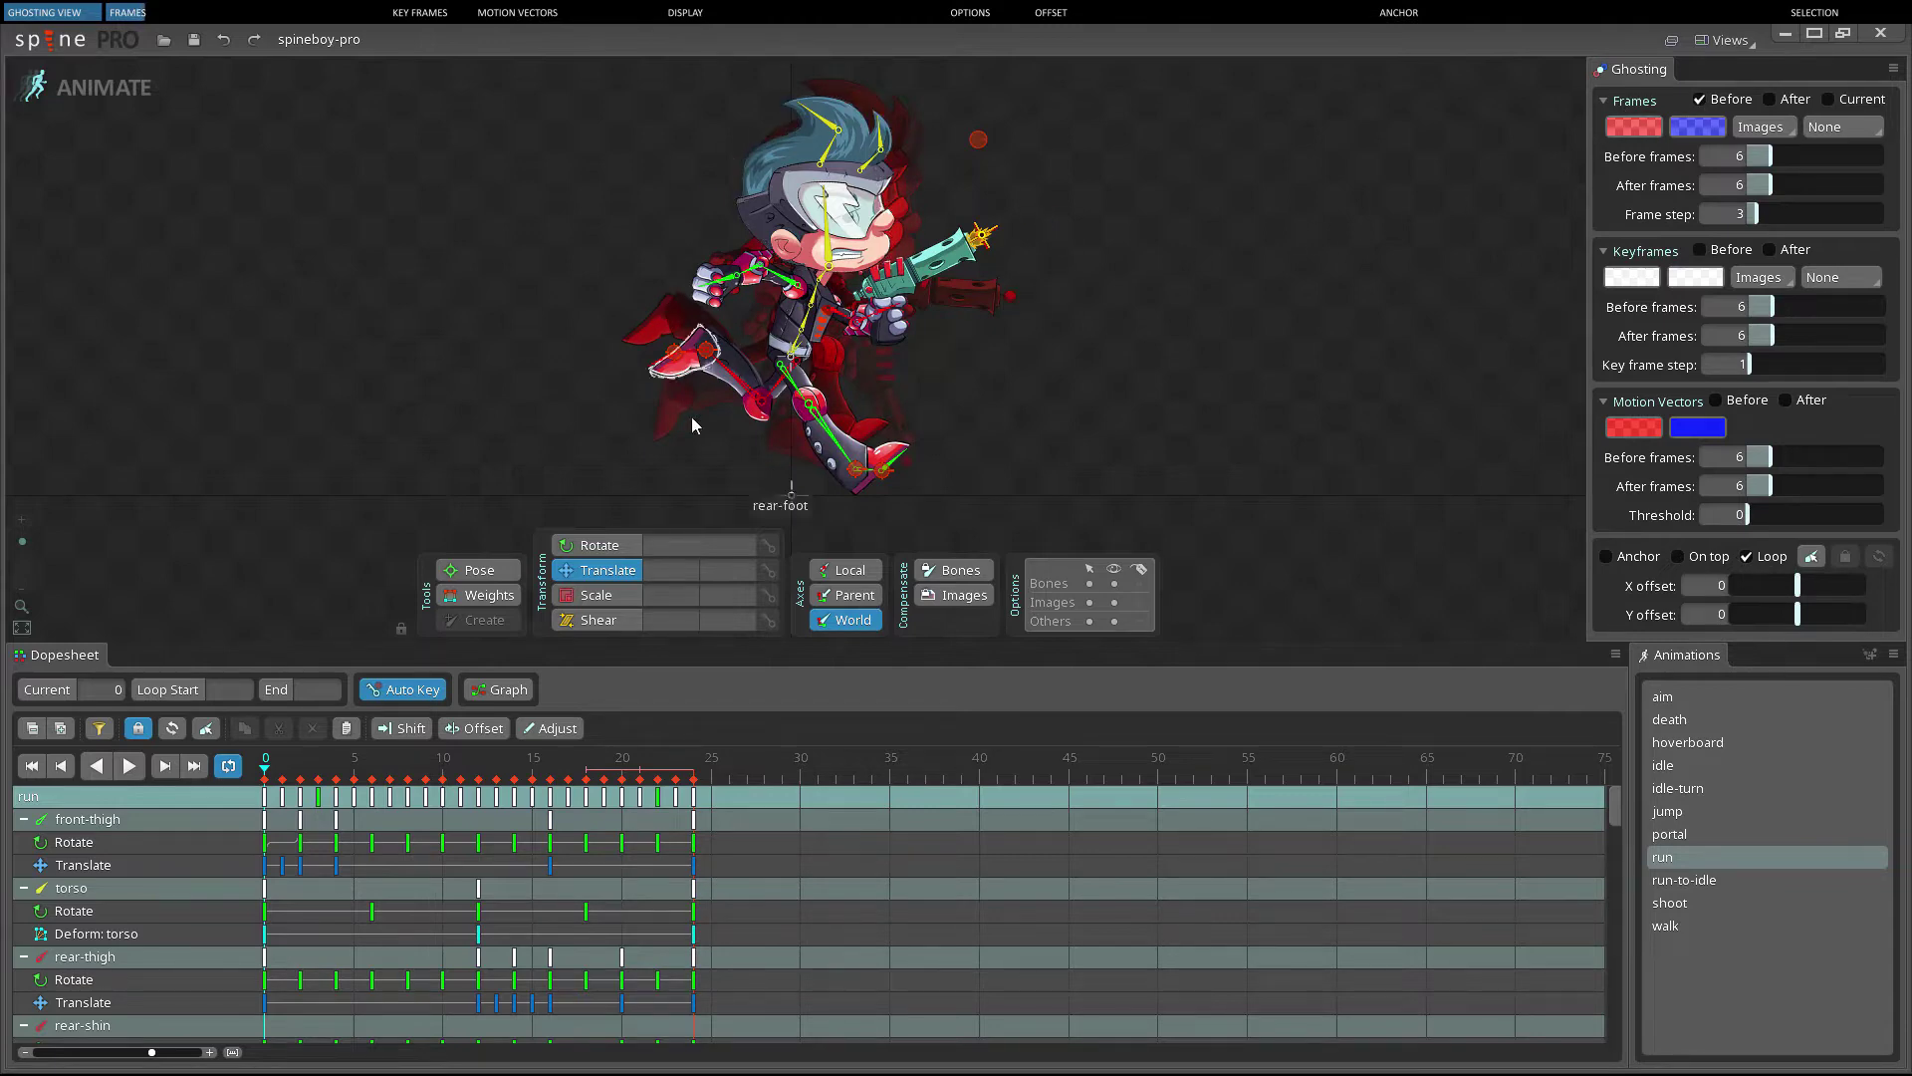
left_click(1700, 100)
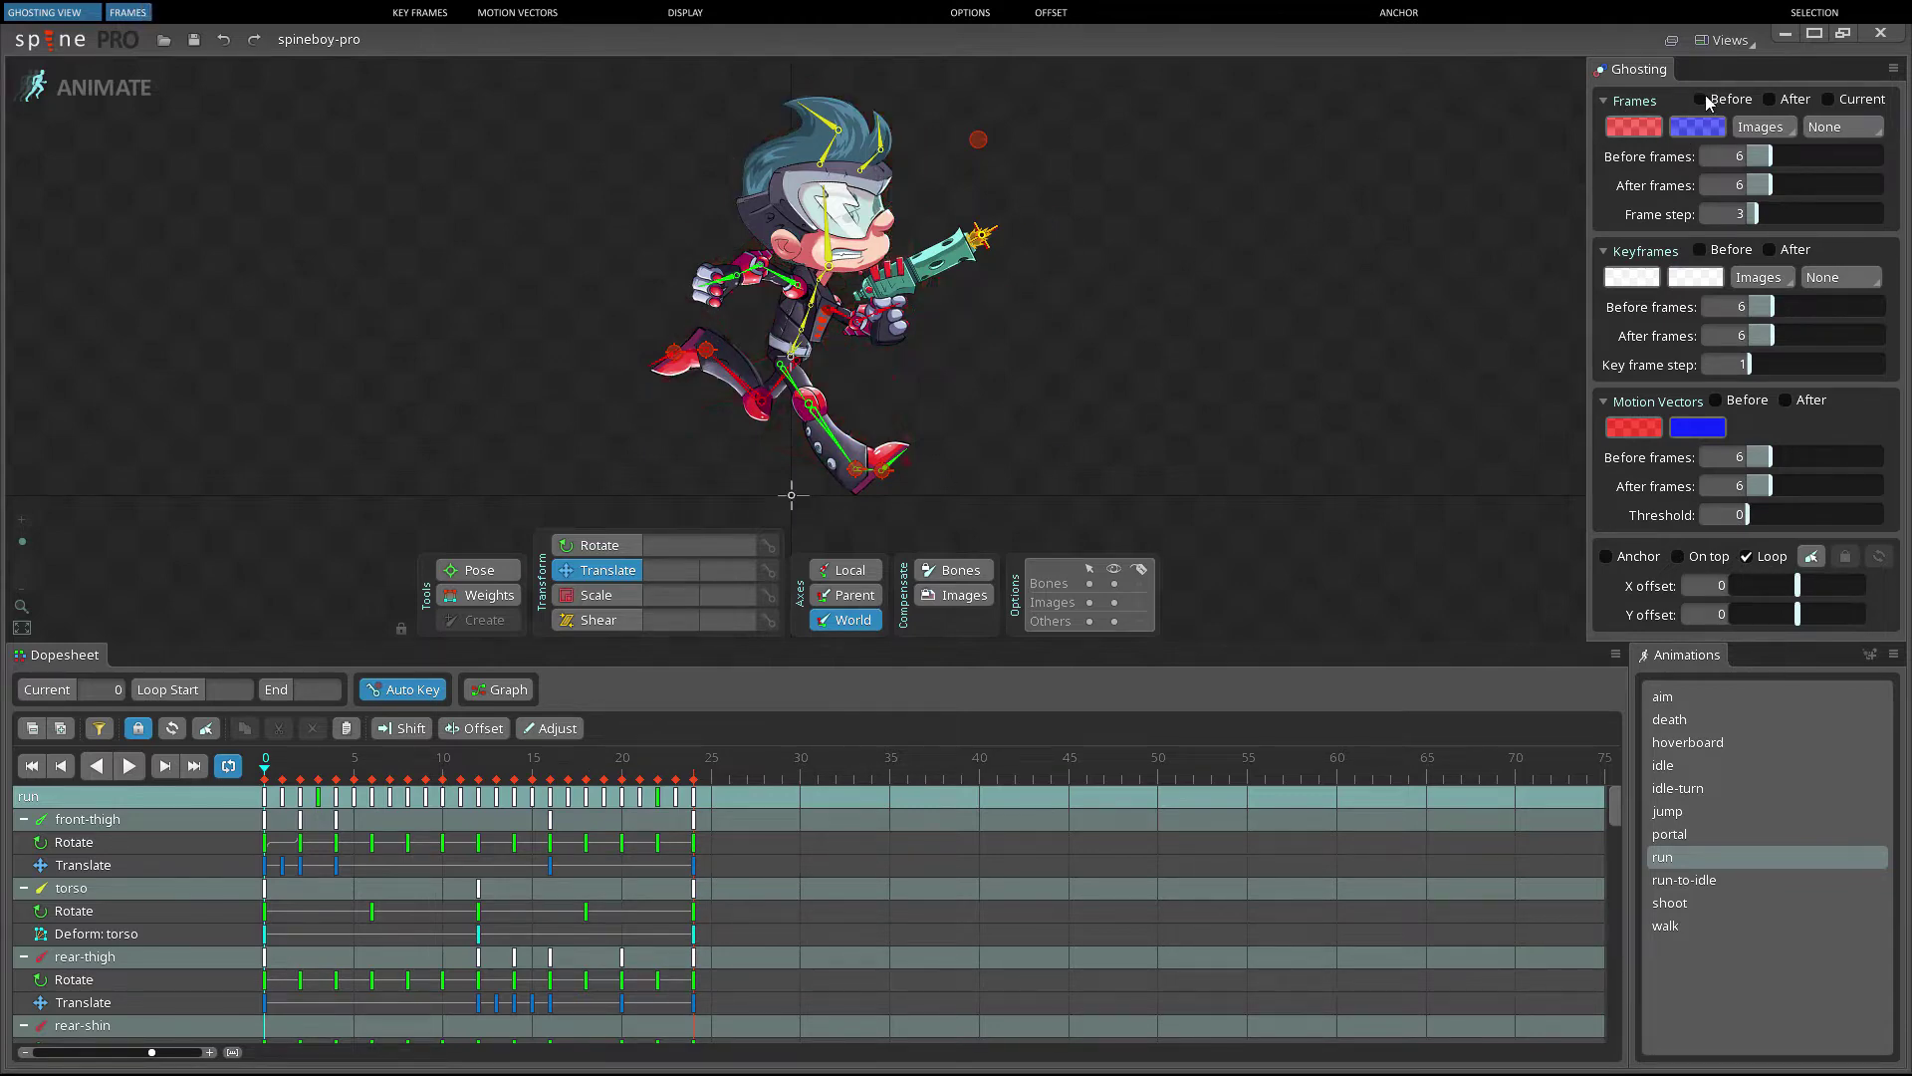
left_click(1770, 99)
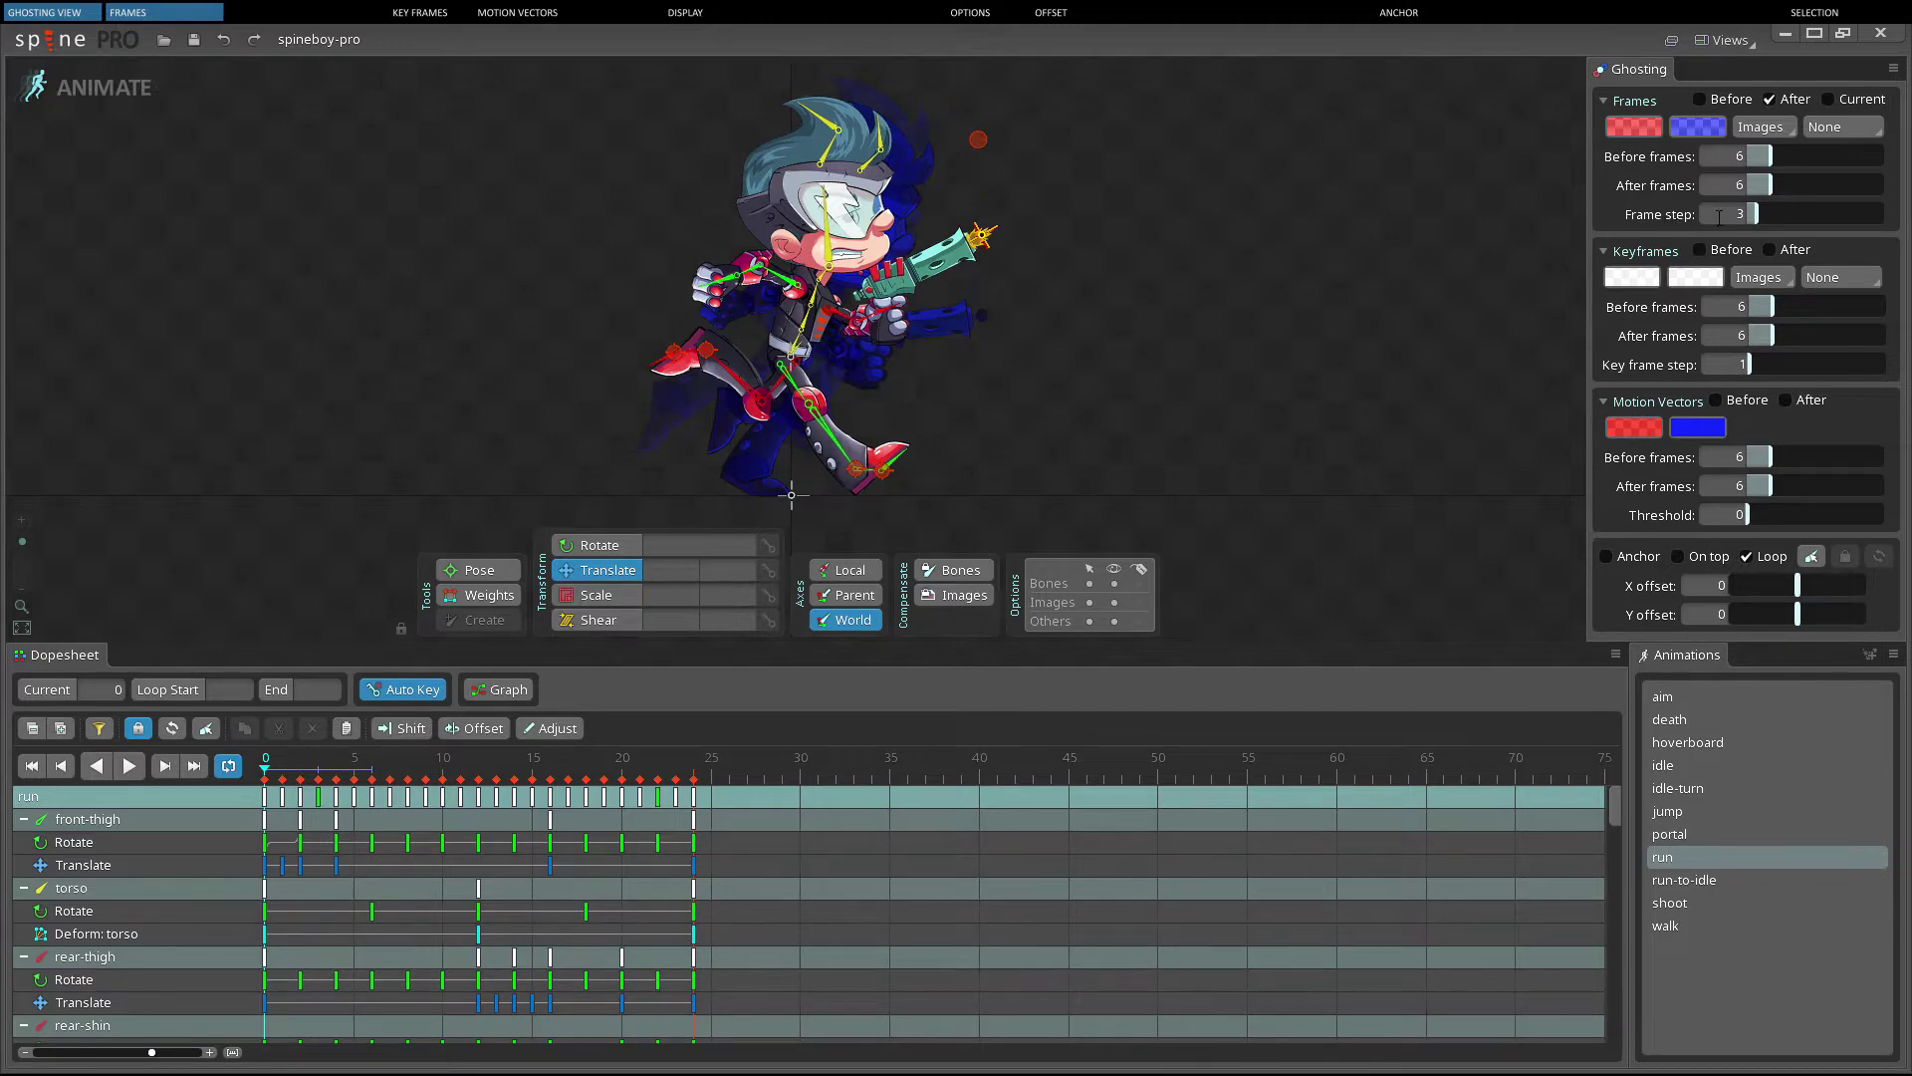
Set the Frames ghosting's After frames to 6 and scrub the run animation to frame 9
left_click(1753, 214)
left_click(1743, 185)
type("5.5")
left_click(1722, 186)
type("6")
key("Return")
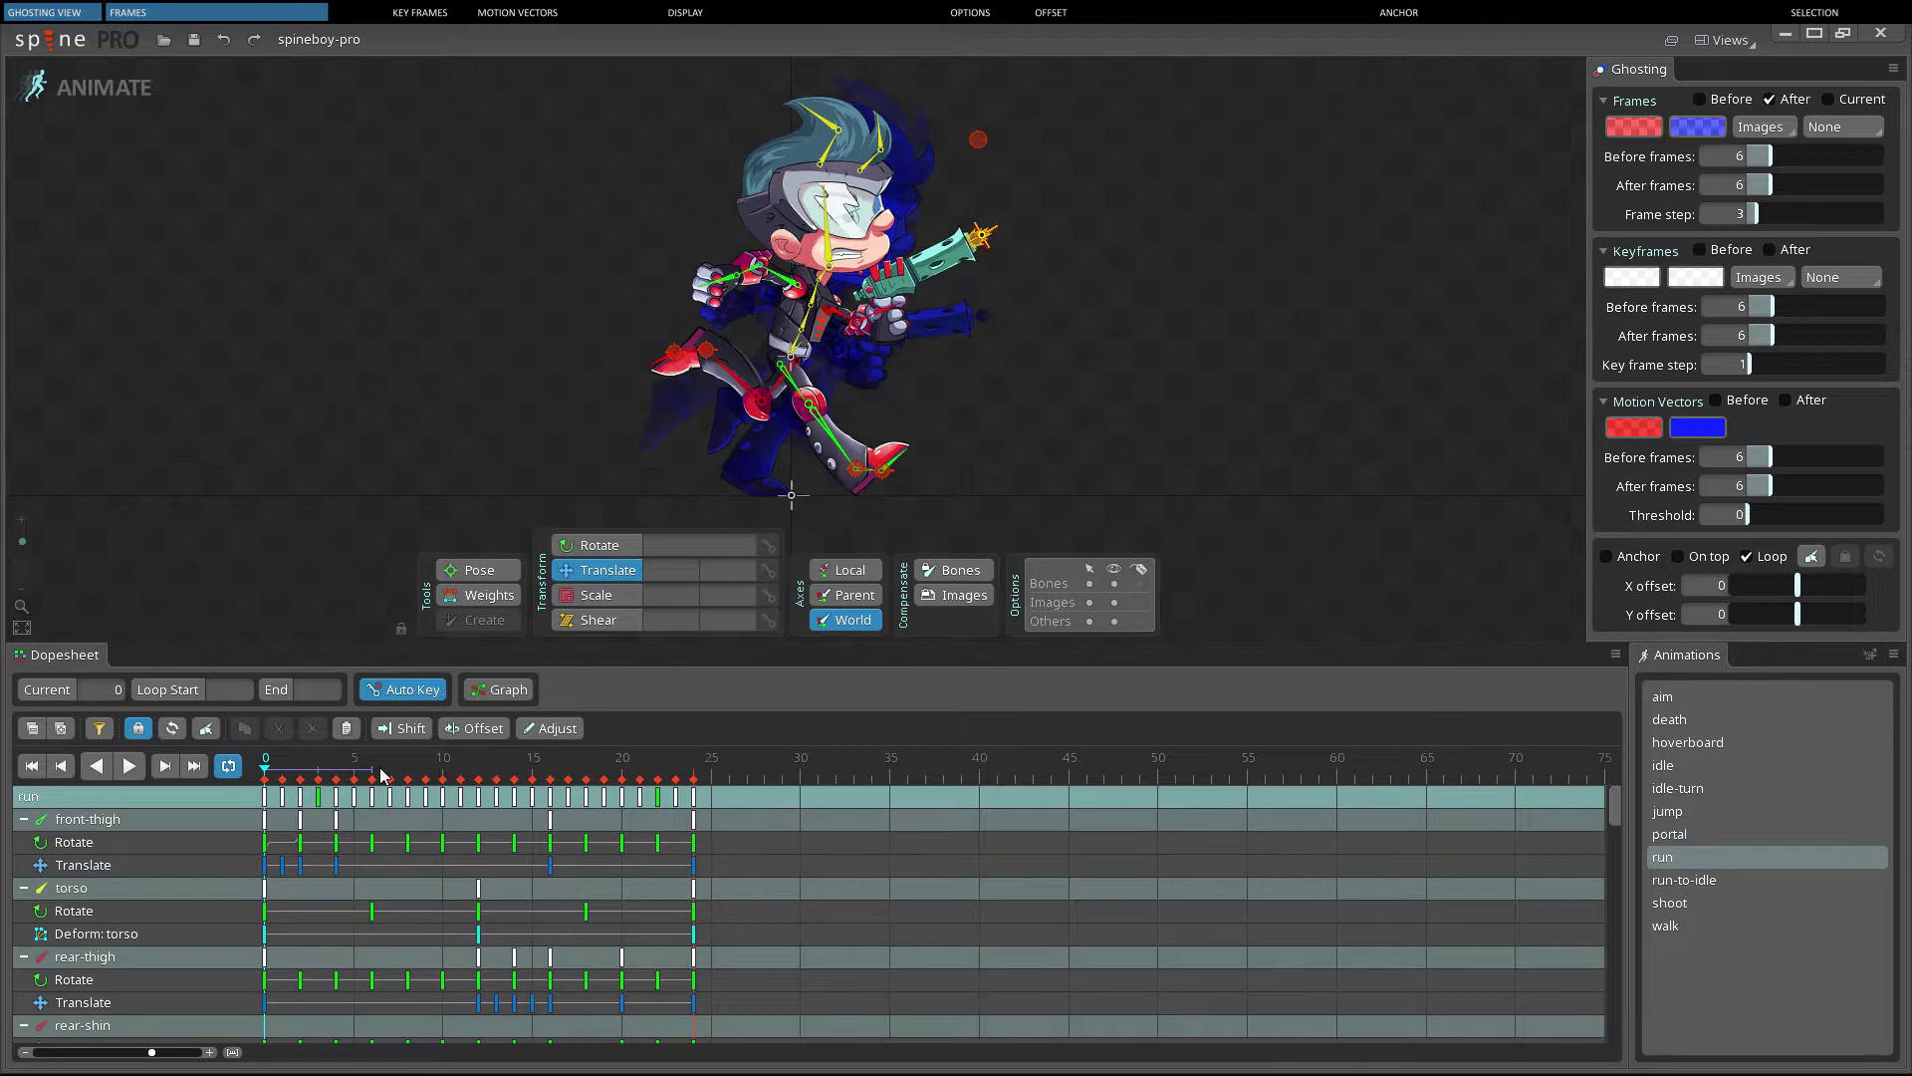
left_click_drag(267, 774, 427, 776)
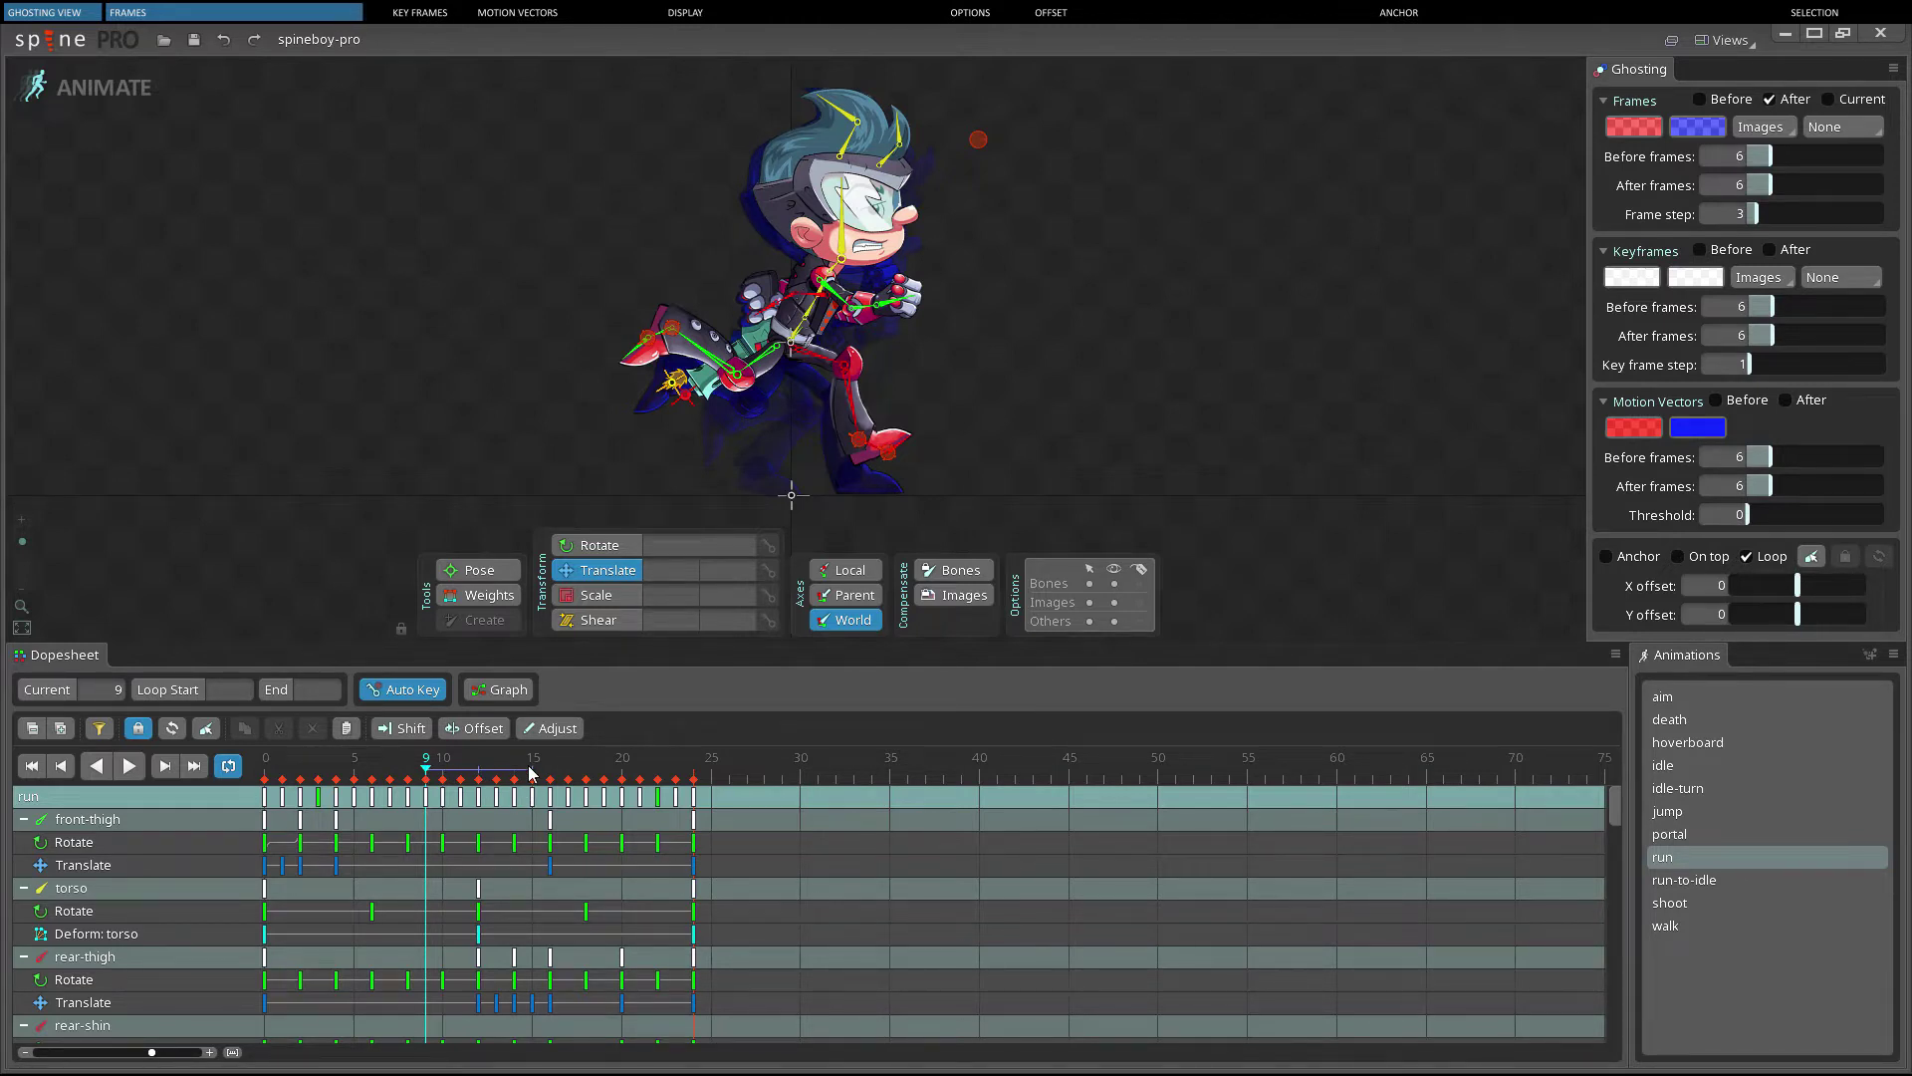
Reduce the ghosting frame step to 1 and enable Keyframes ghosting for the keys after the current frame
left_click_drag(1752, 215, 1745, 215)
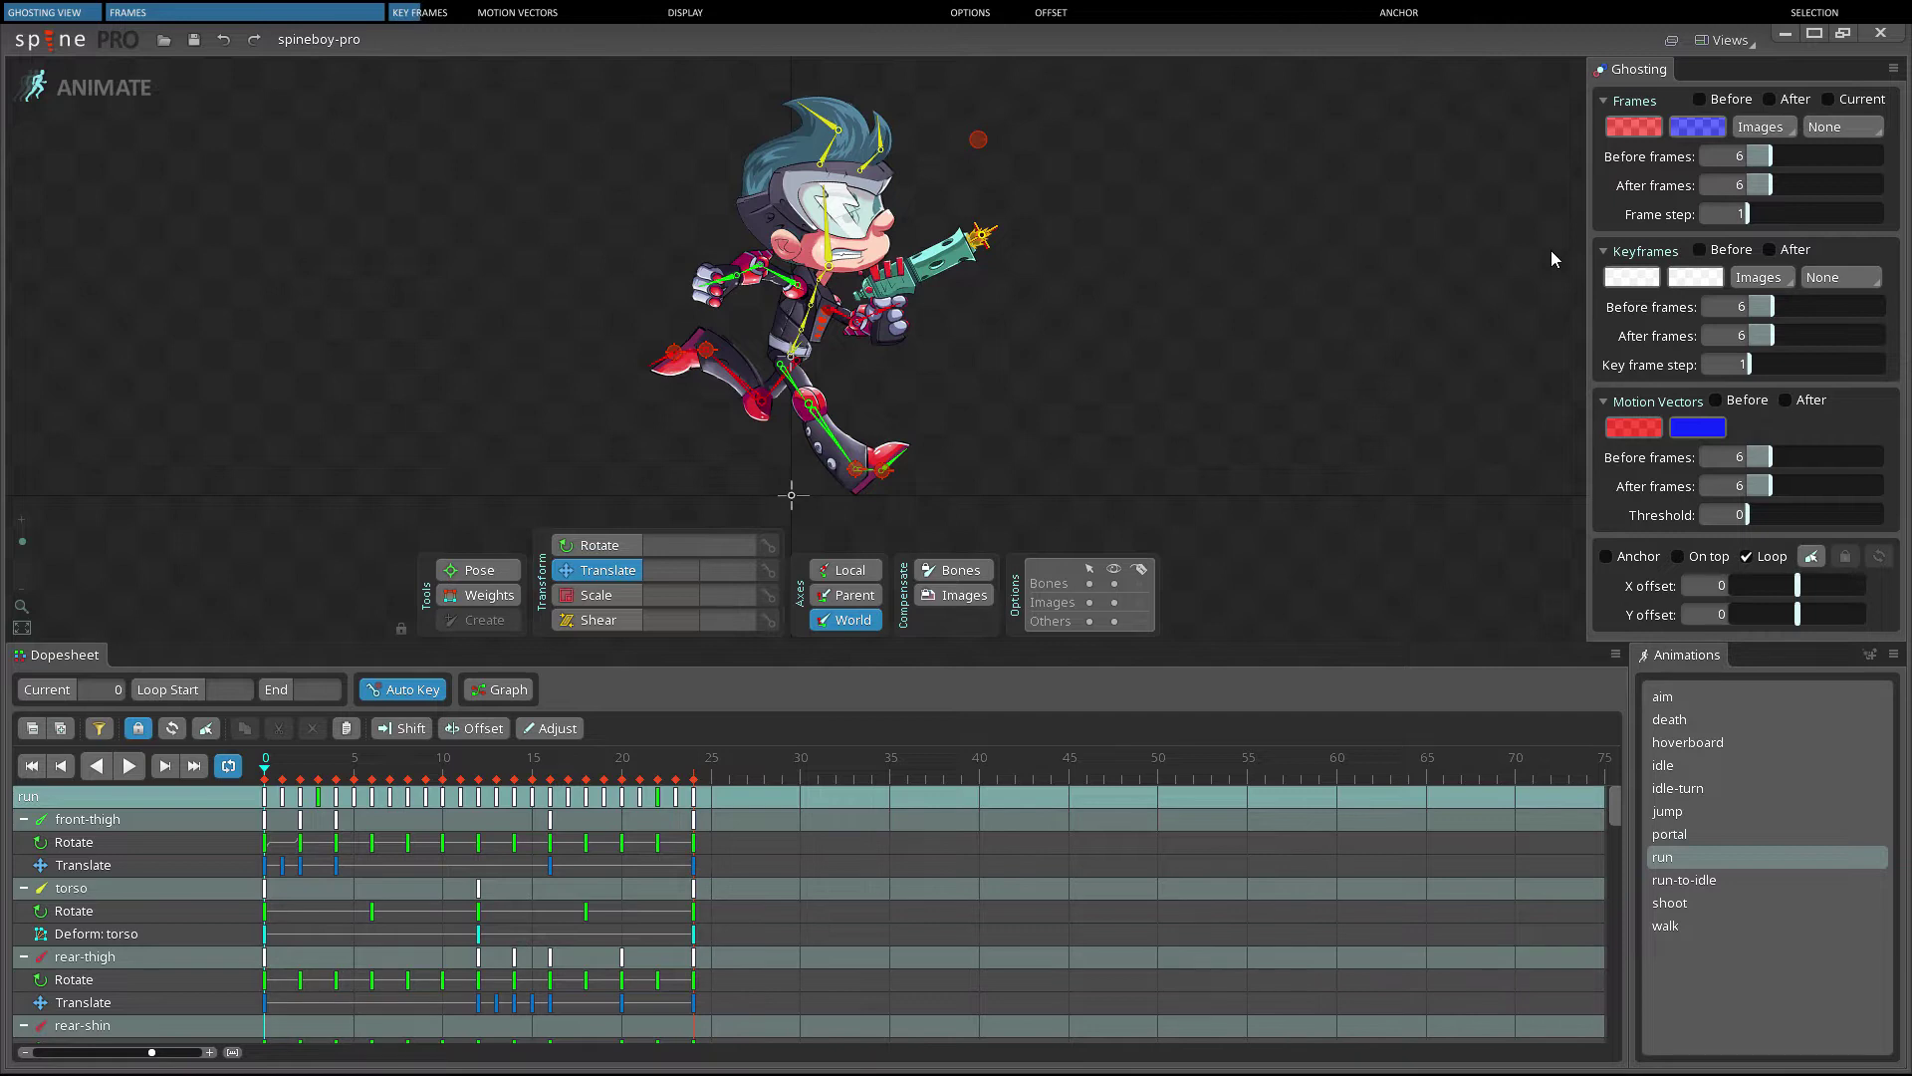
left_click(1769, 249)
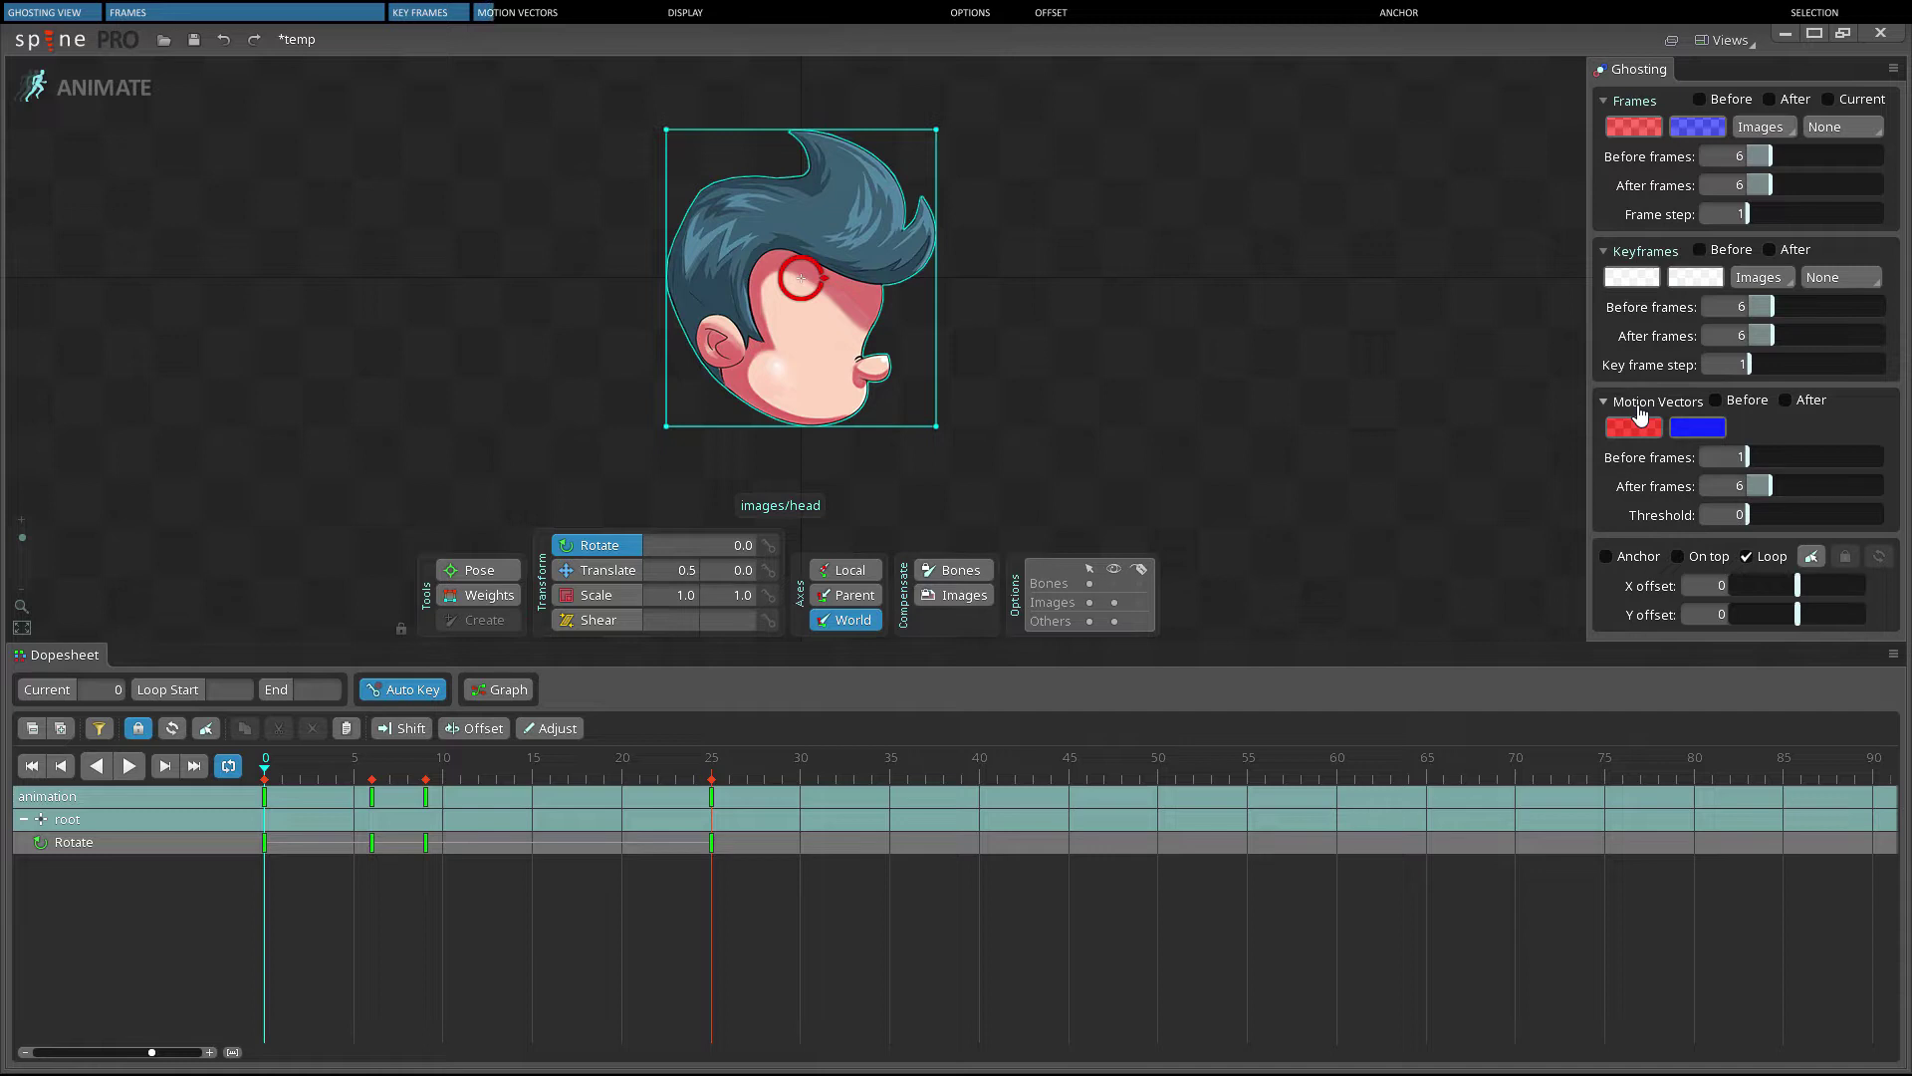
Enable Before motion vectors for the head image and set their Before frames to 6
left_click(1712, 402)
left_click(1728, 457)
type("6")
key("Return")
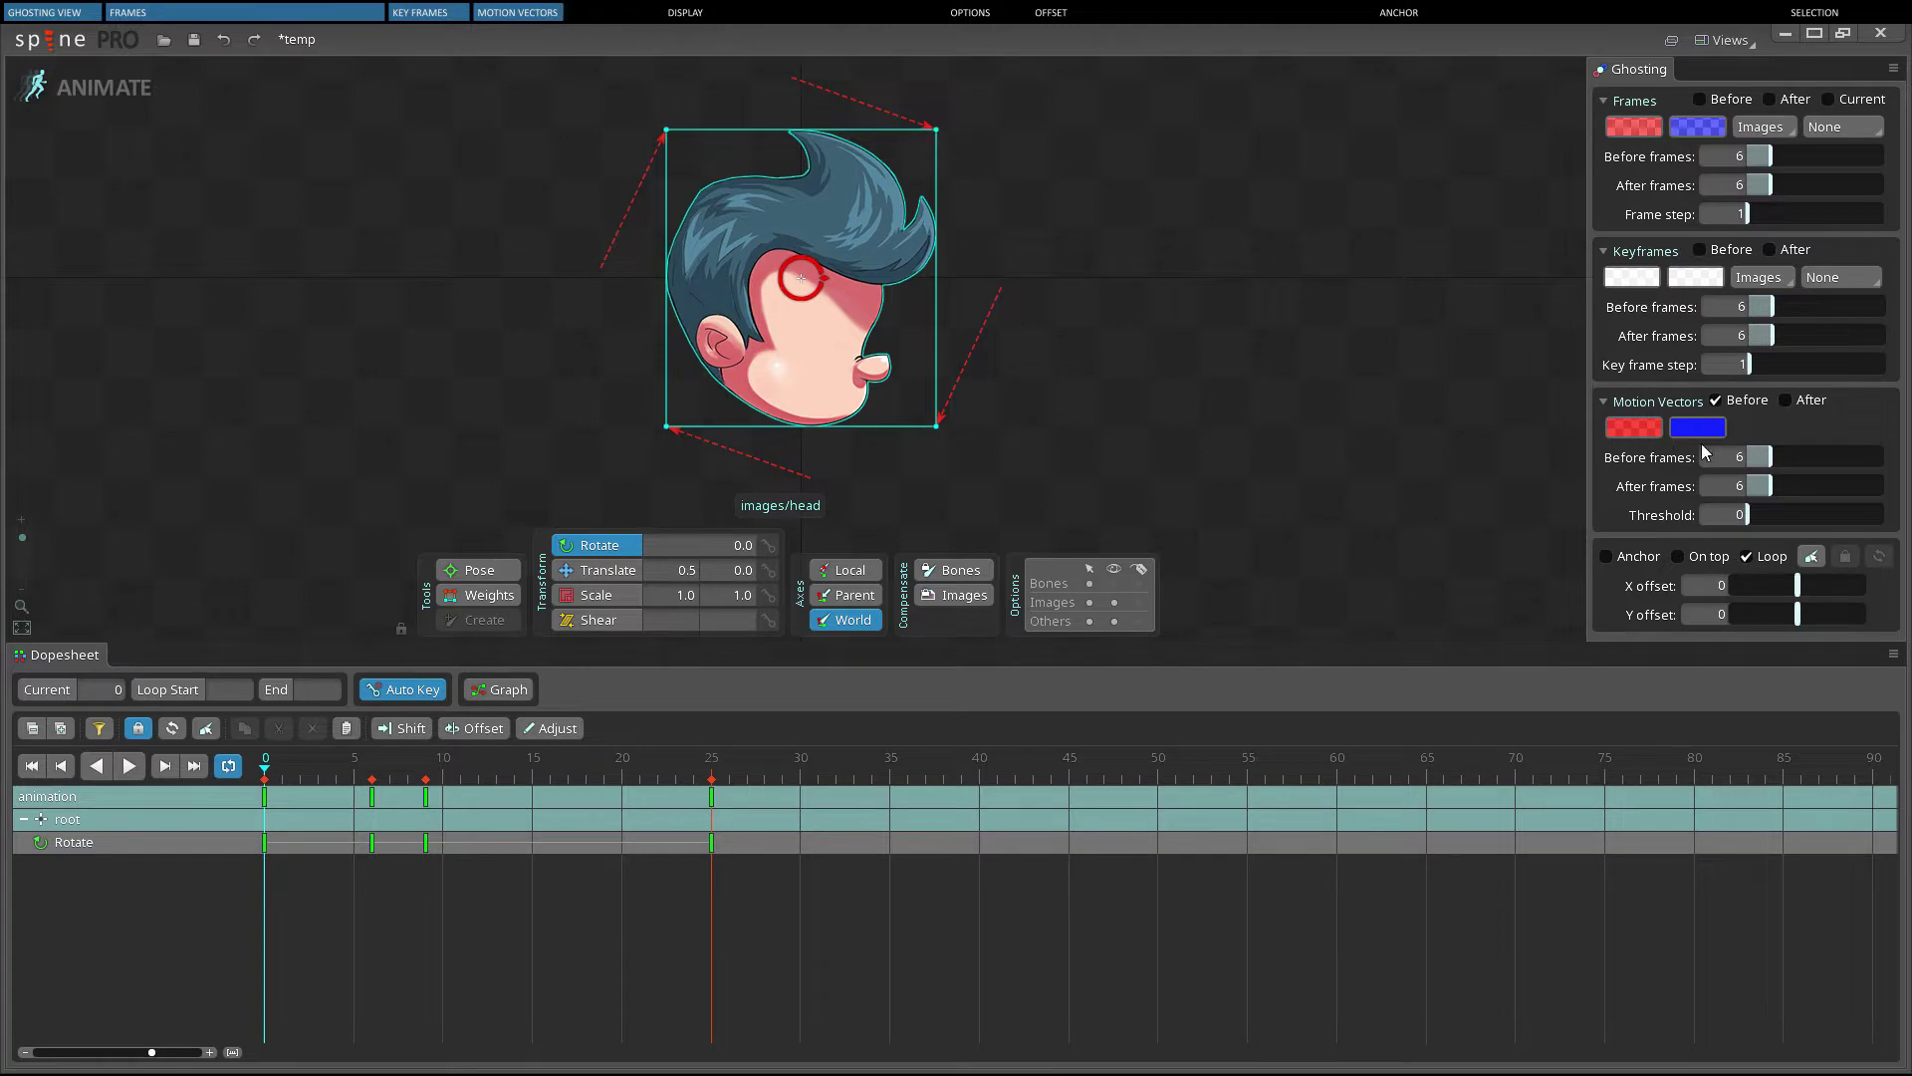
Lower the motion vectors' Before frames to the minimum and play the head animation
left_click_drag(1771, 458, 1747, 460)
left_click(140, 762)
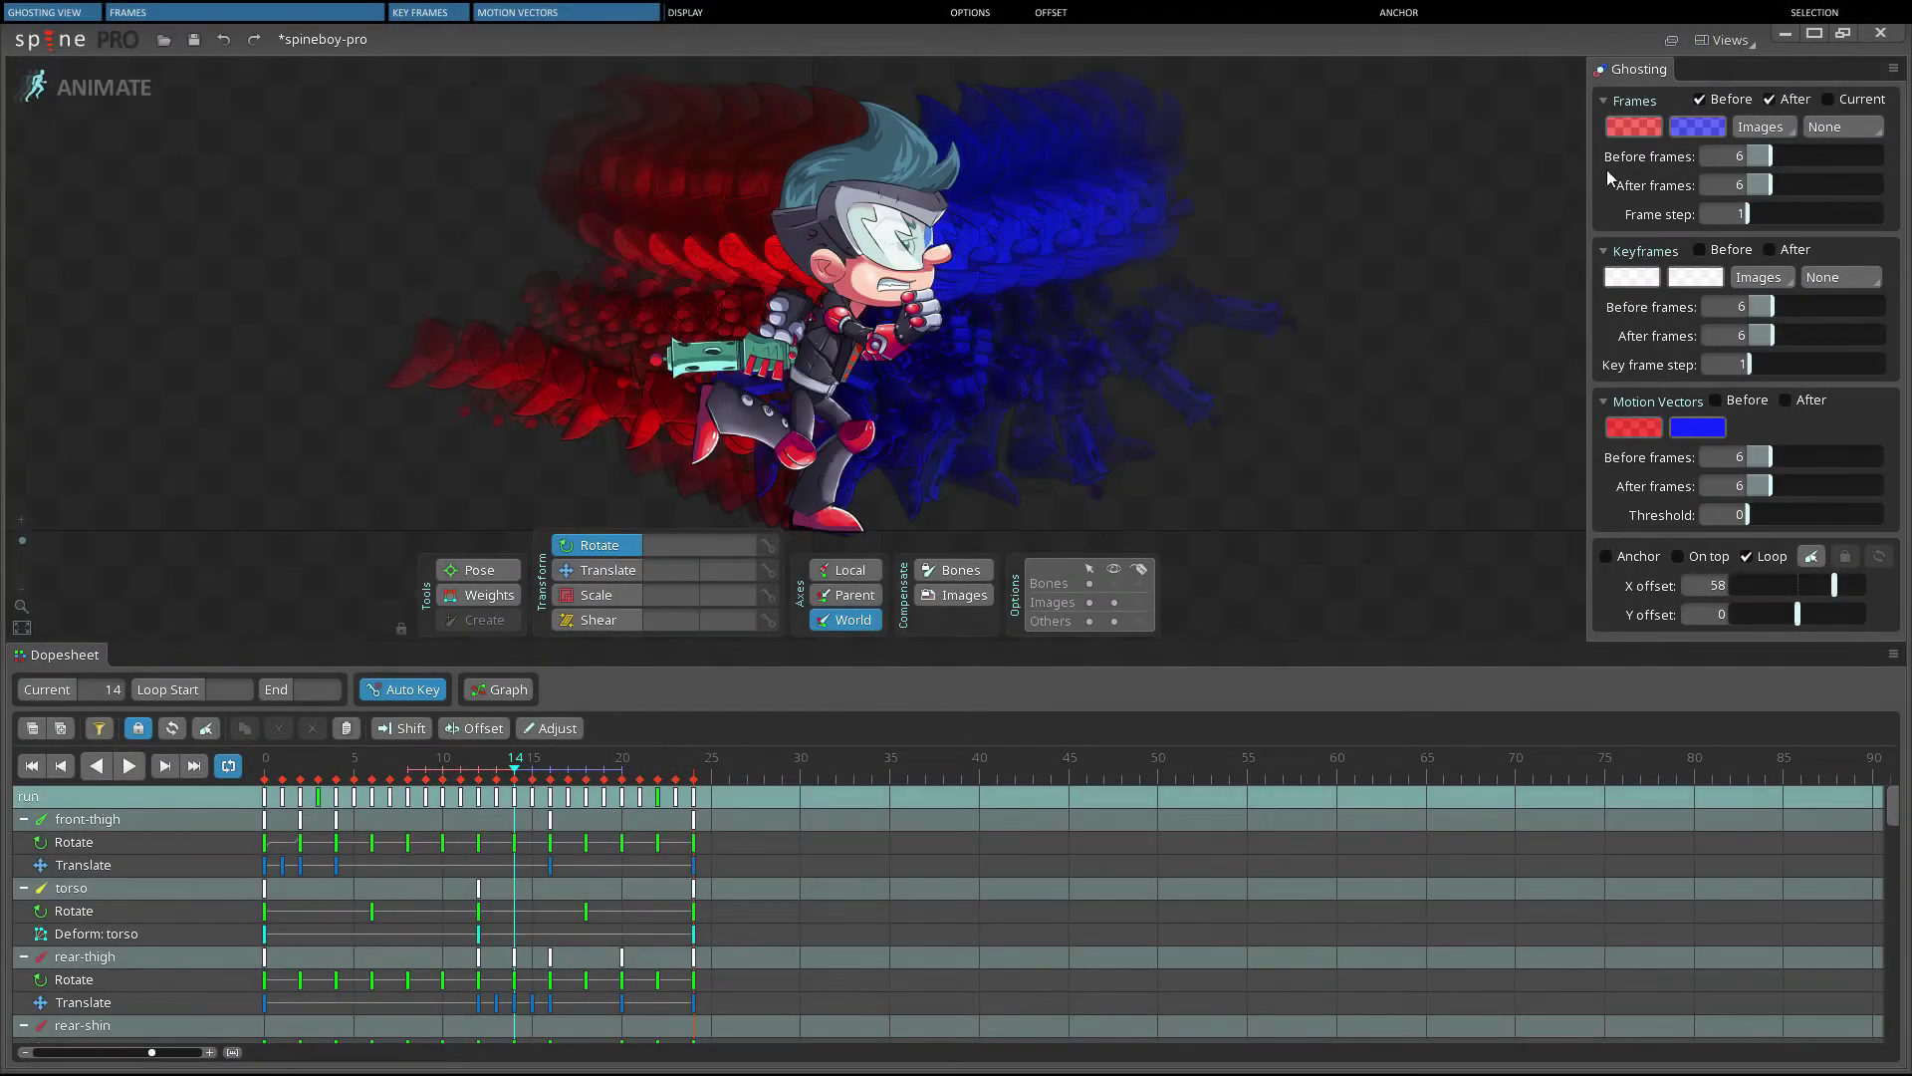
Check the Frames Before tint without changing it, and set the Frames After tint to white, FFFFFFA6
left_click(1635, 123)
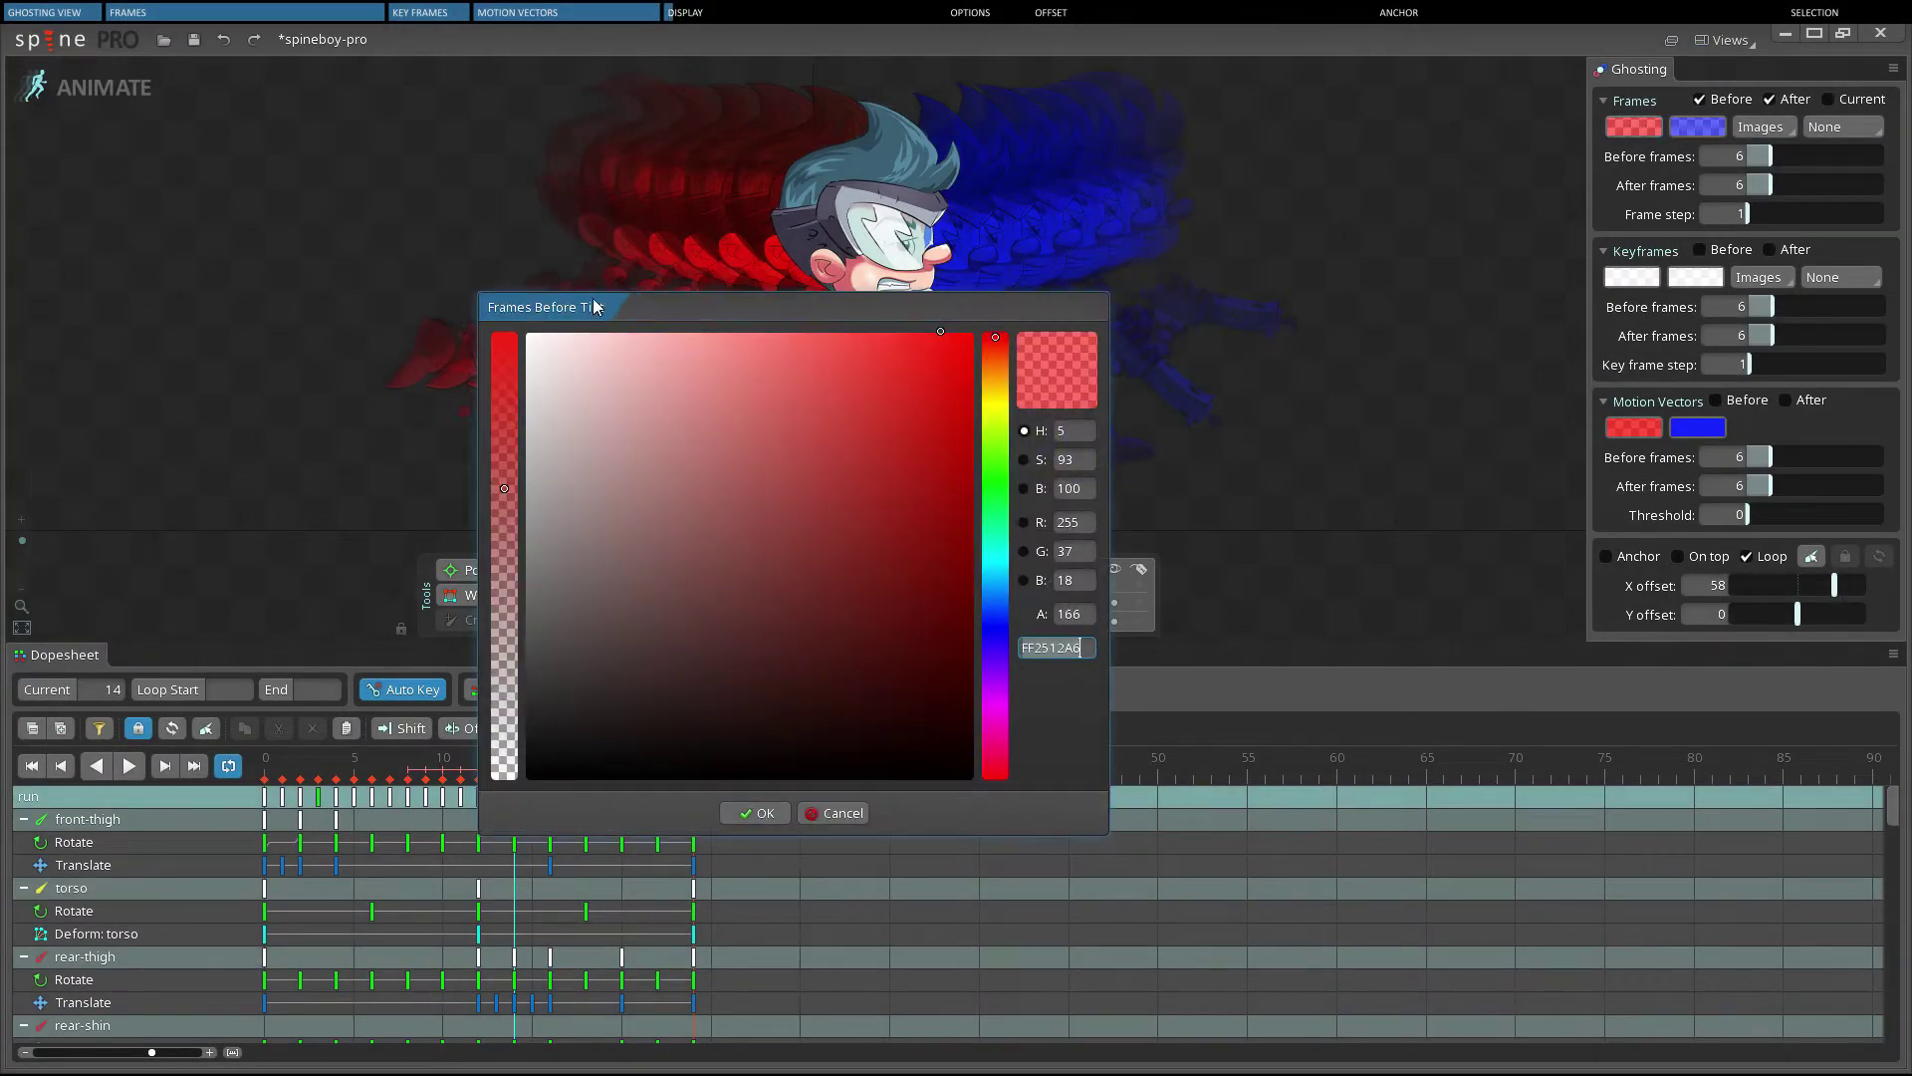
left_click(832, 813)
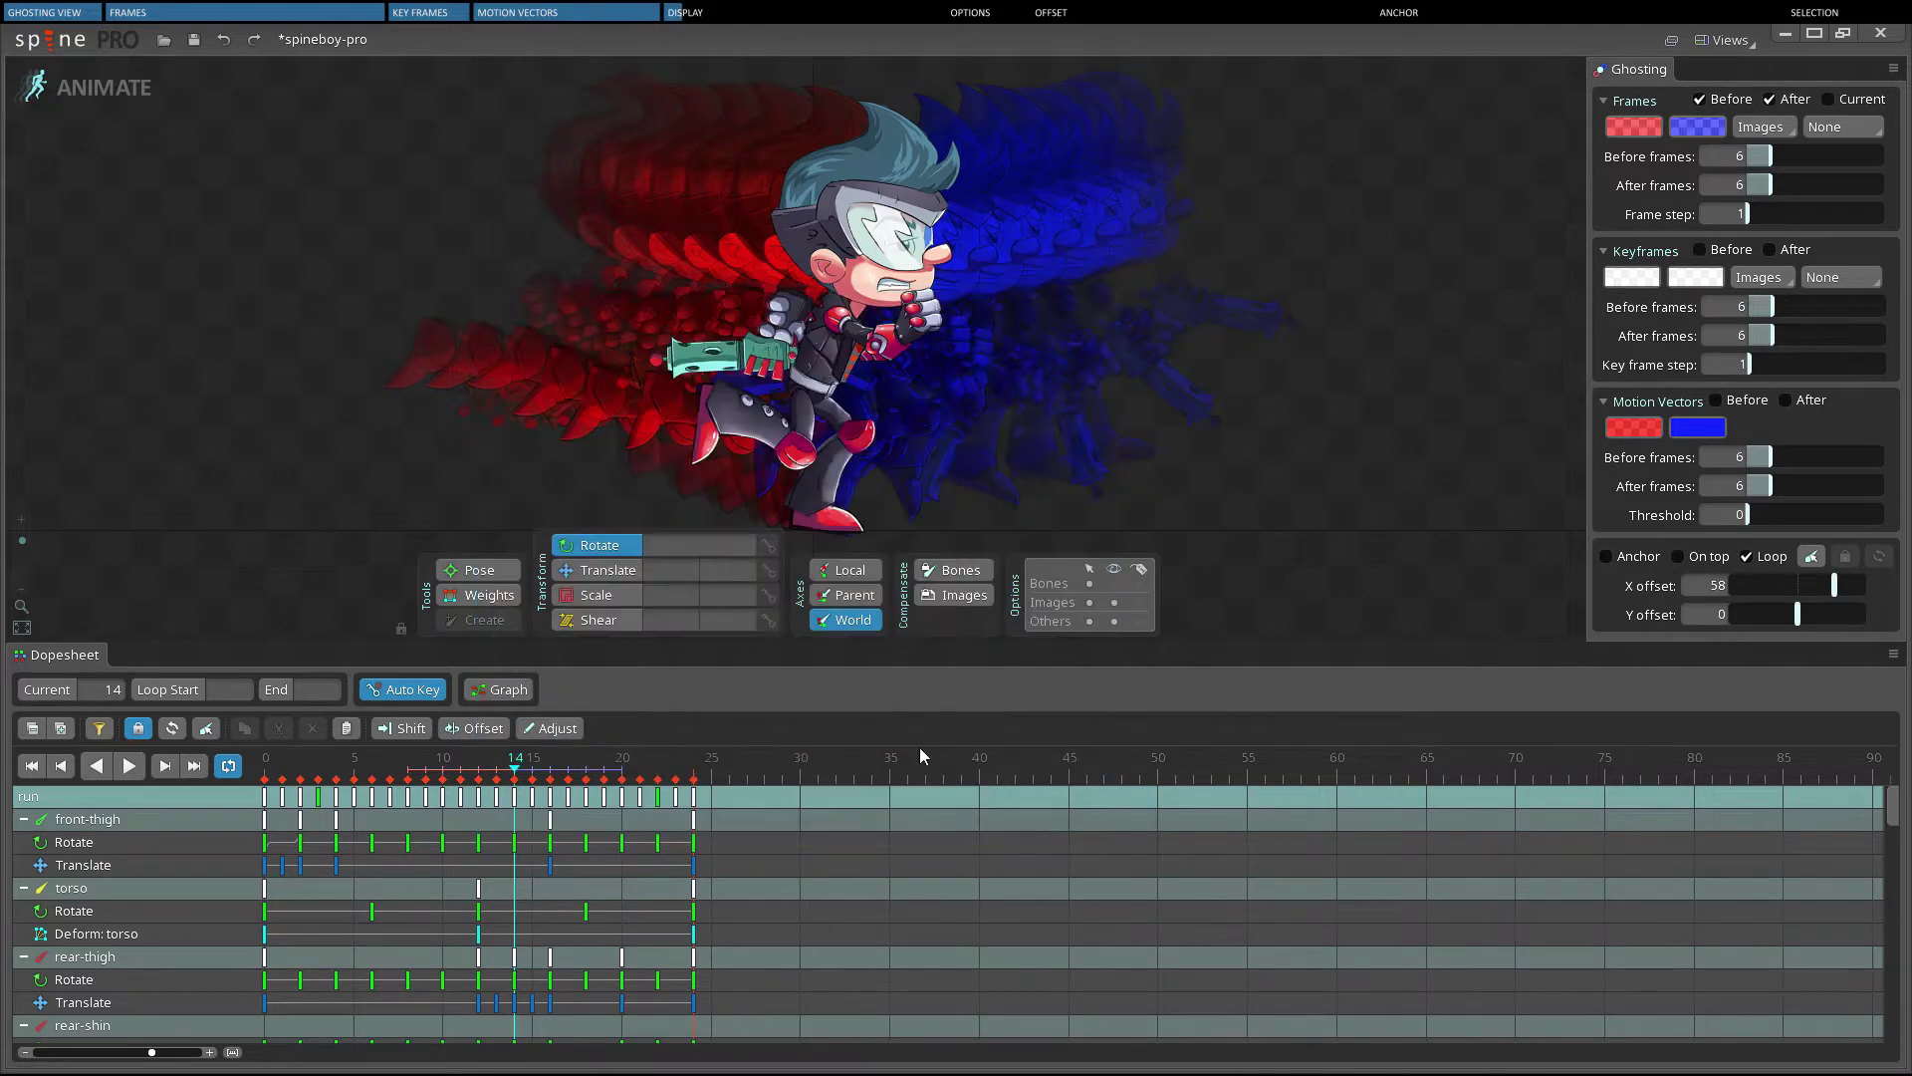
left_click(1697, 127)
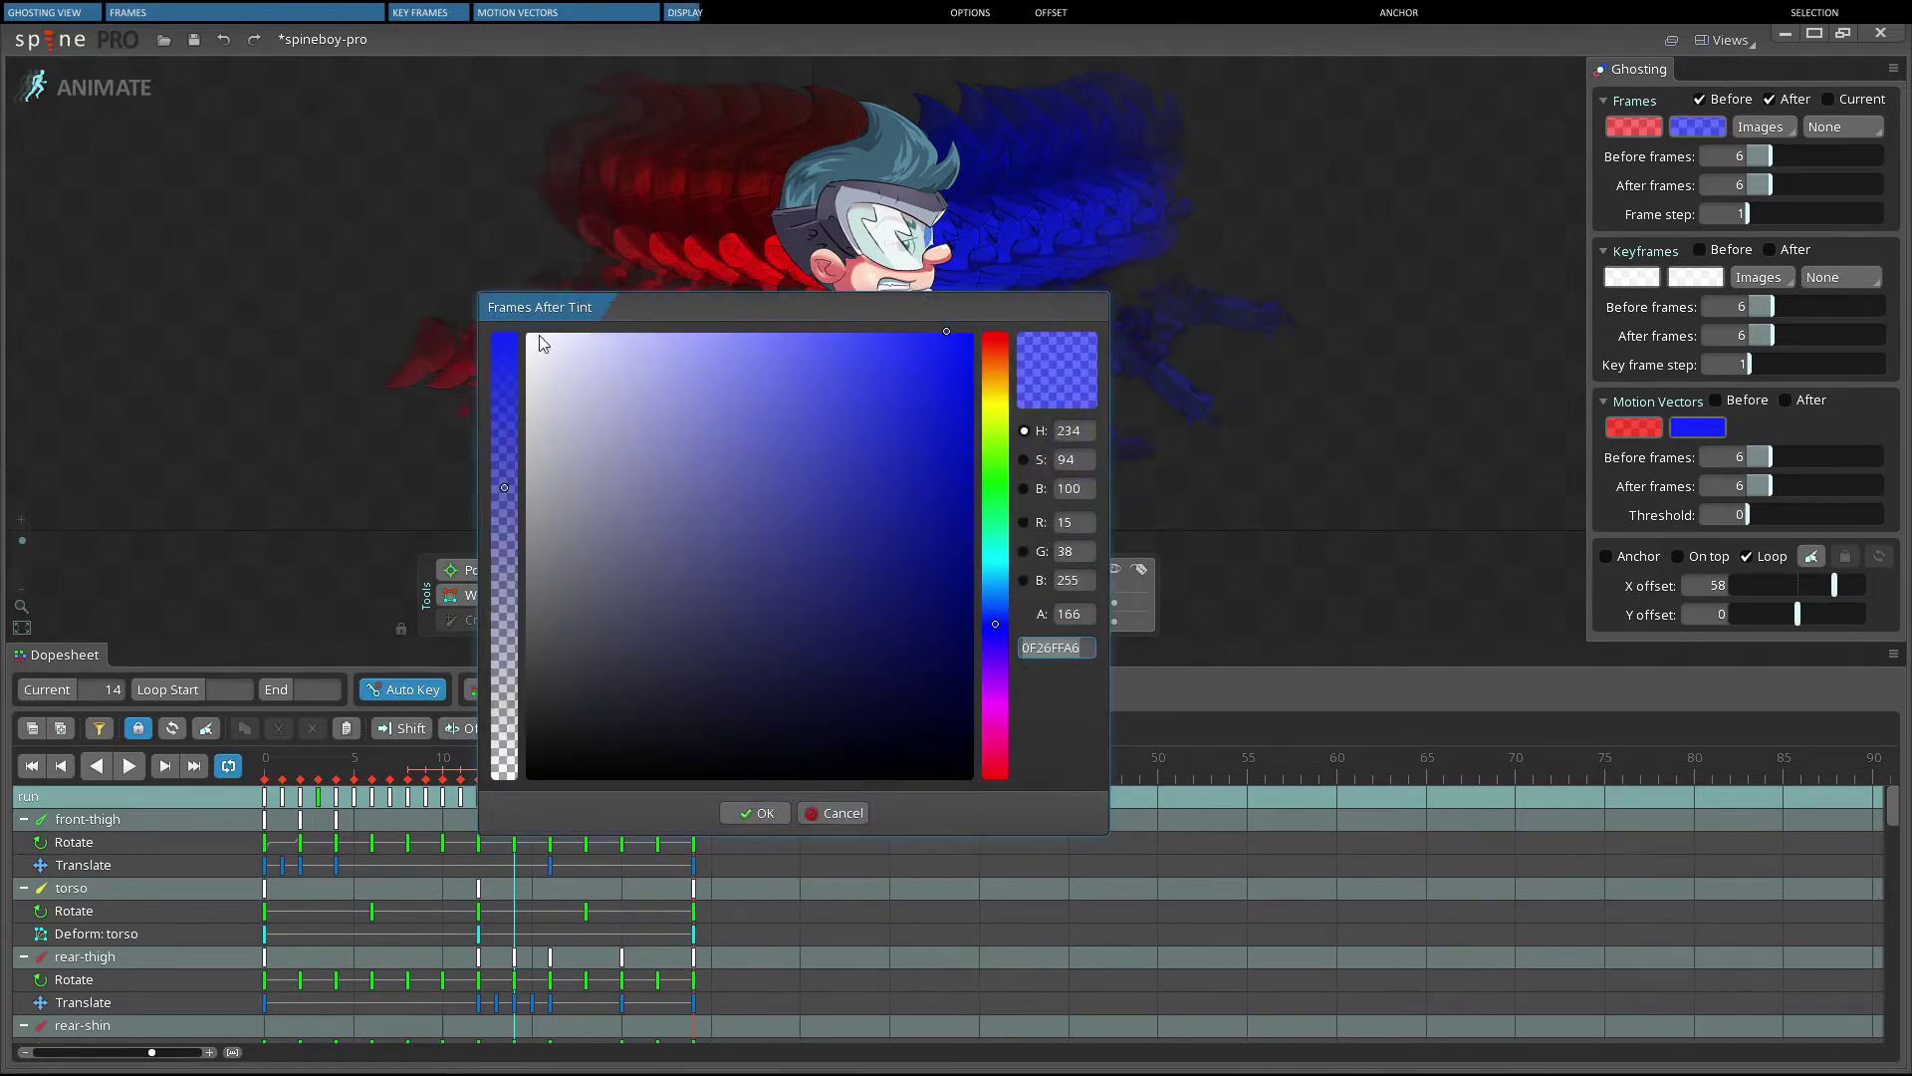
left_click_drag(556, 349, 525, 331)
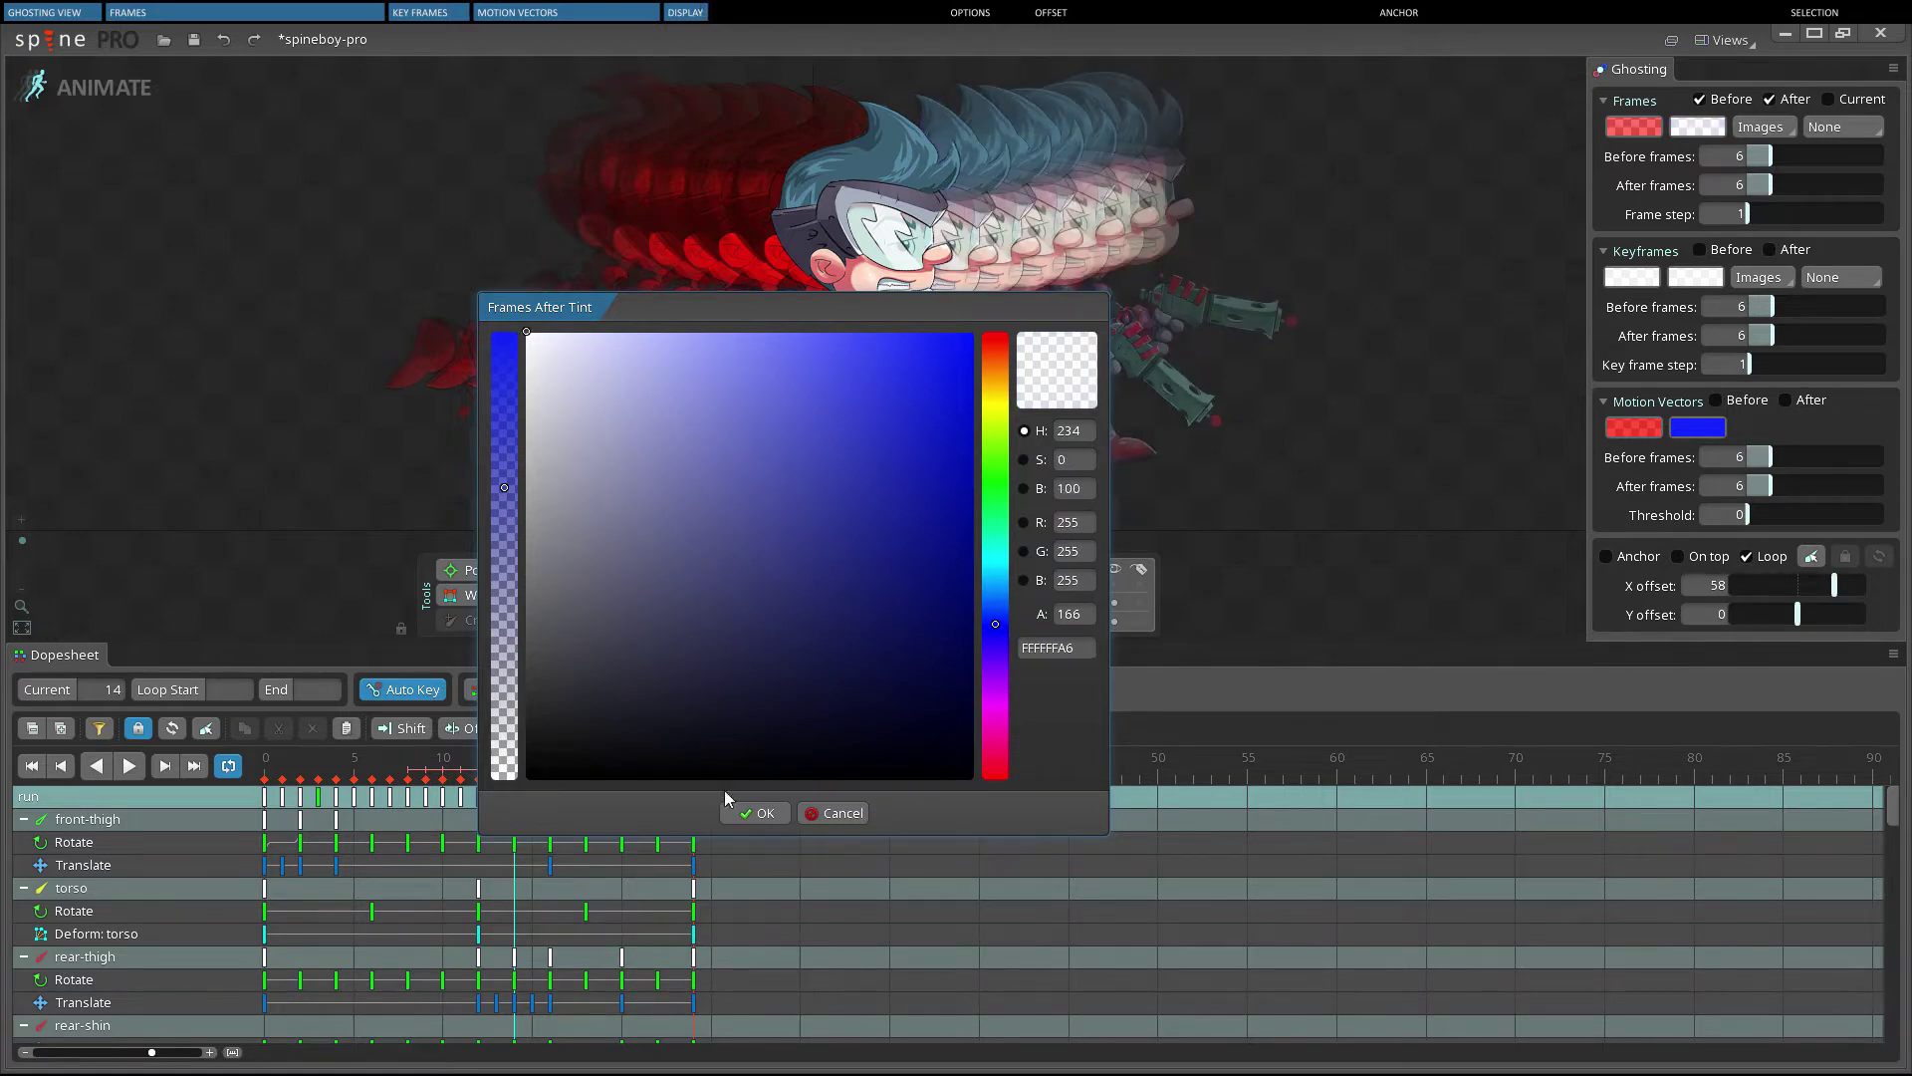
left_click(755, 813)
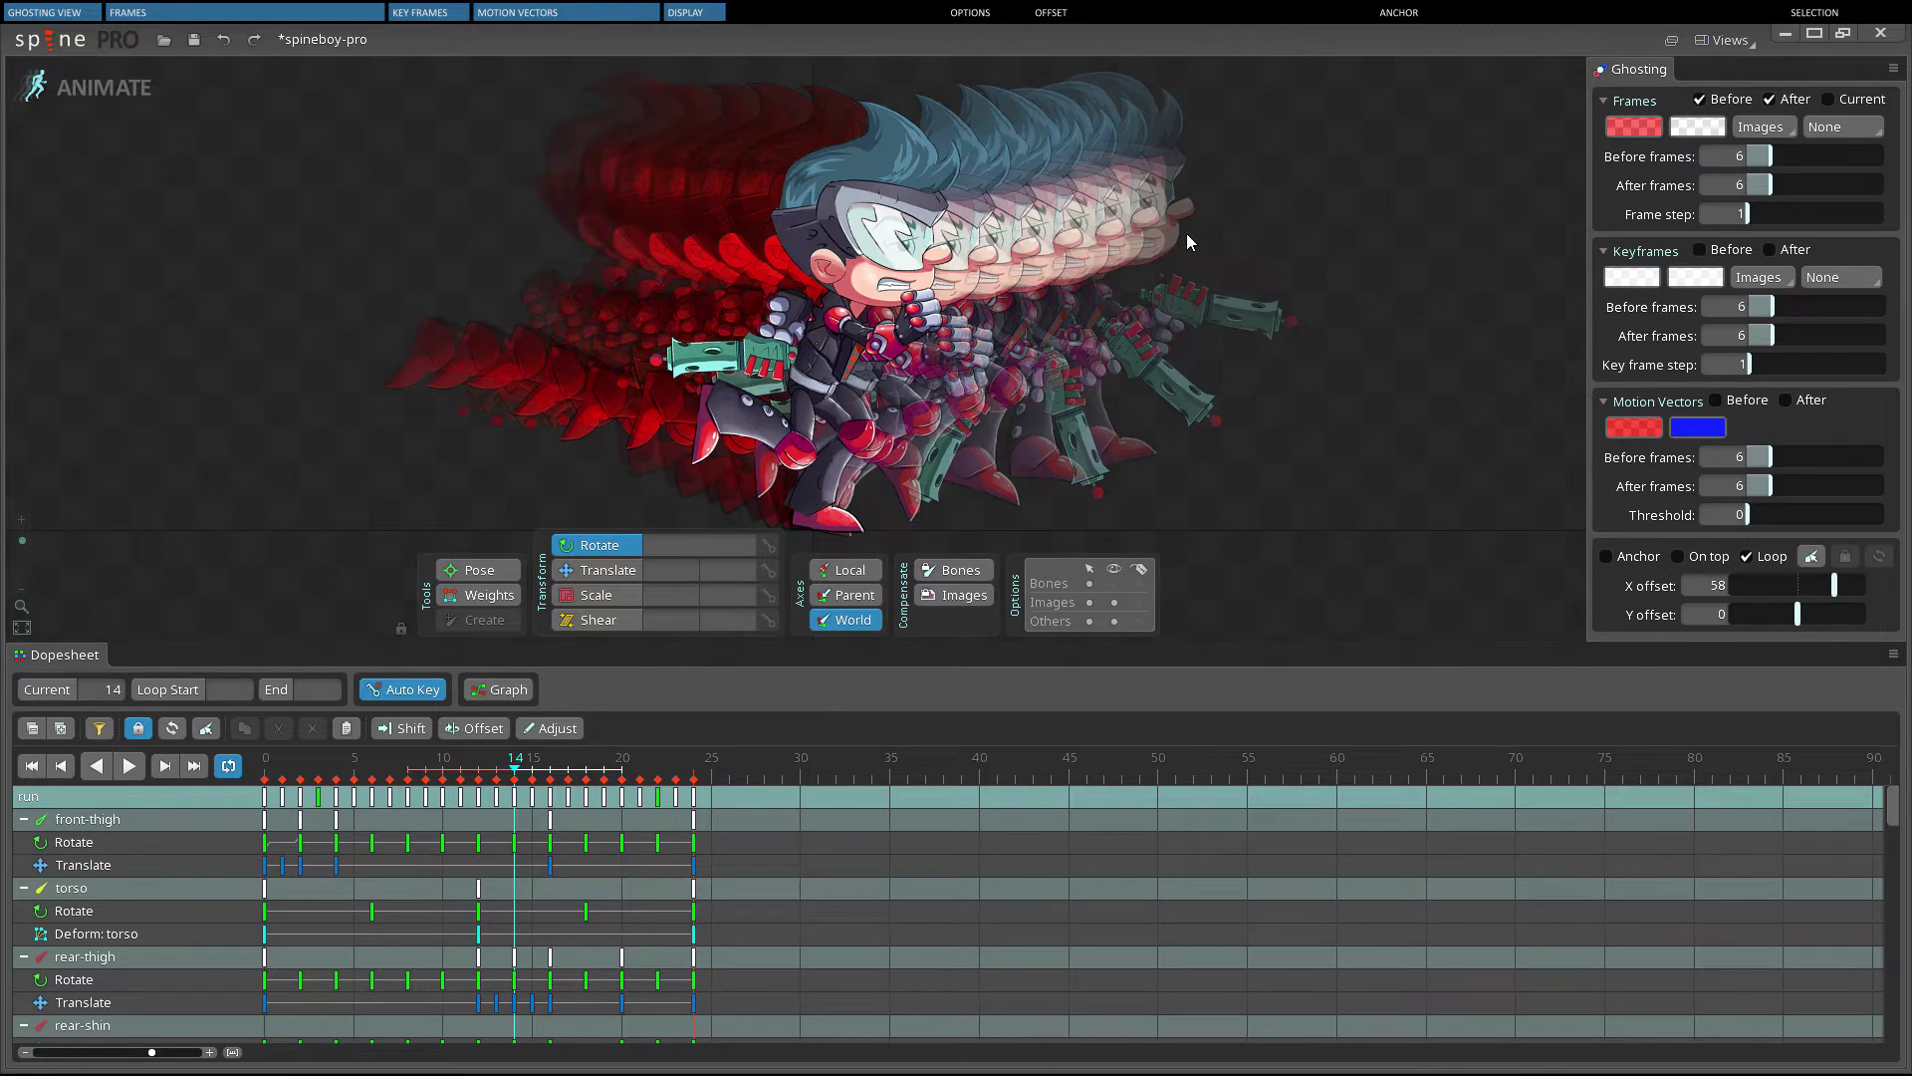
Try hiding the Frames ghosts' images with None, and restore the display mode to Images
left_click(1759, 127)
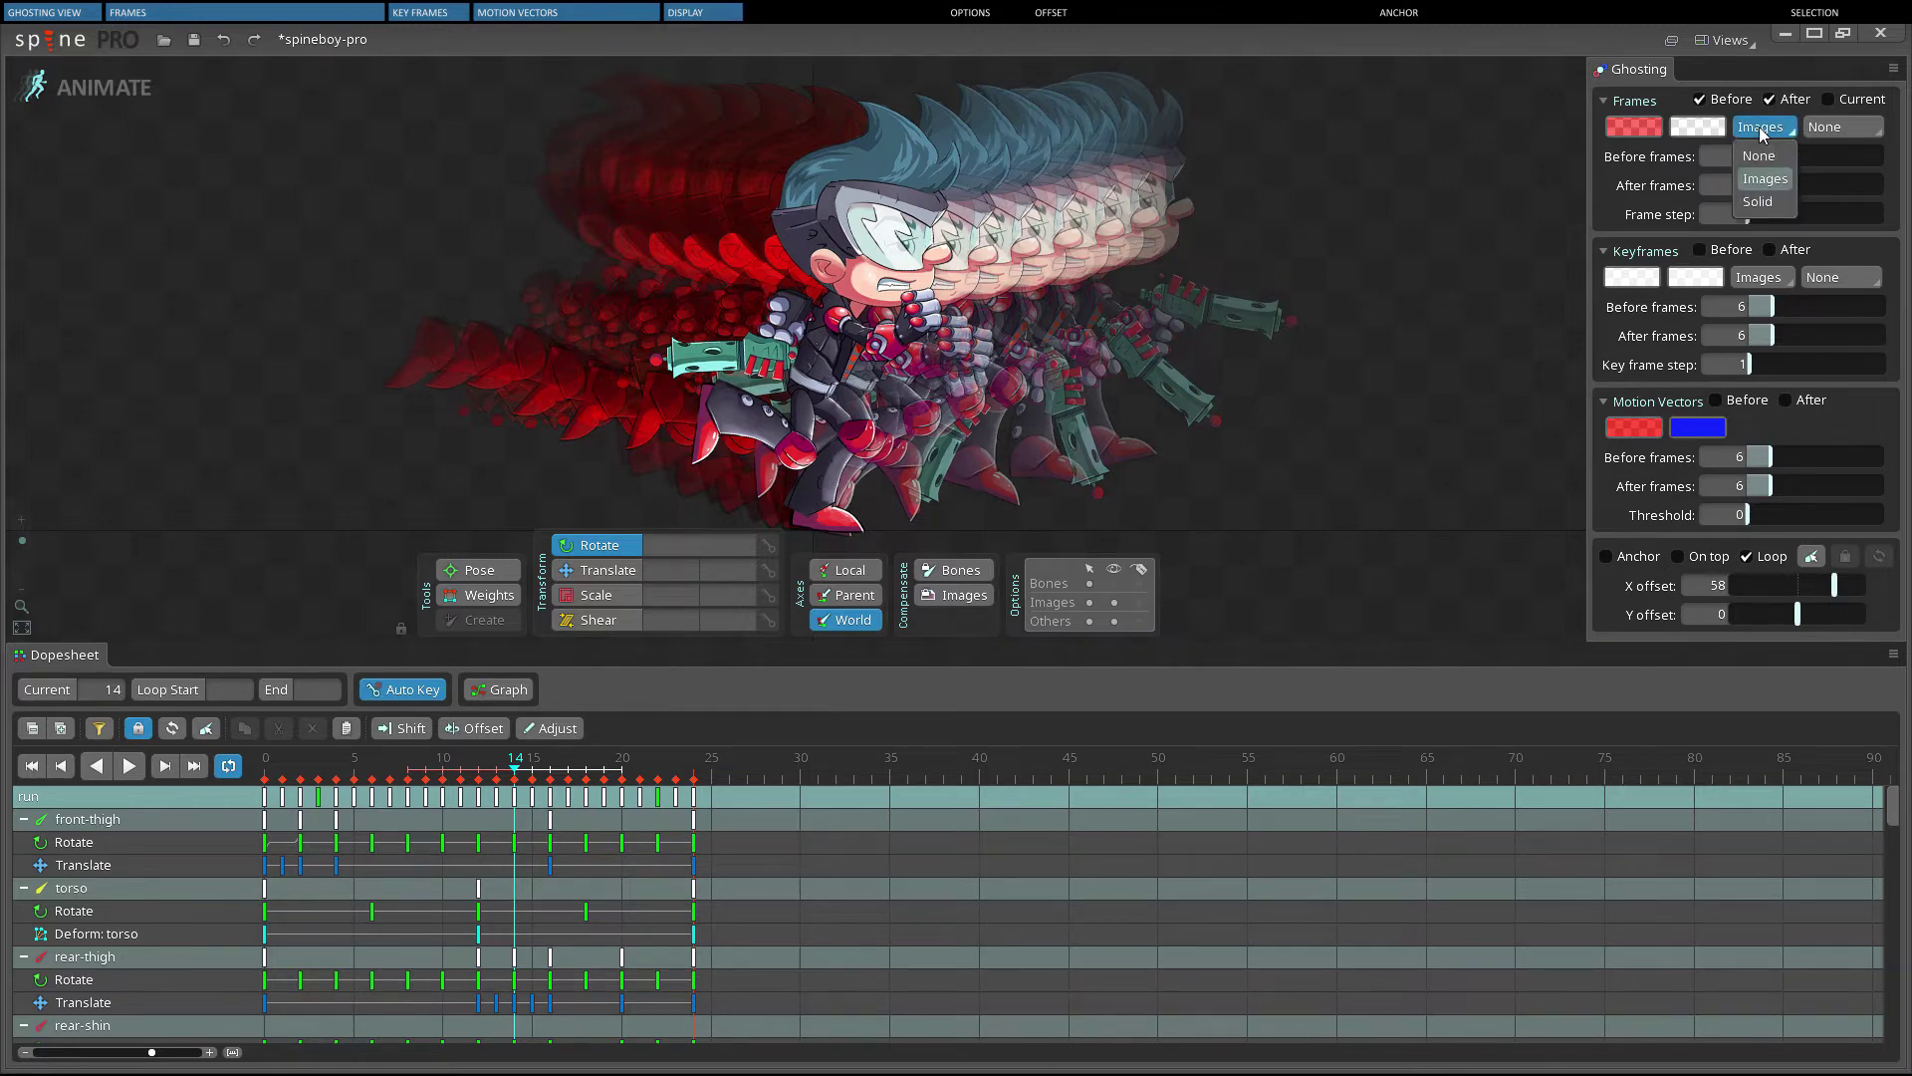
left_click(1768, 157)
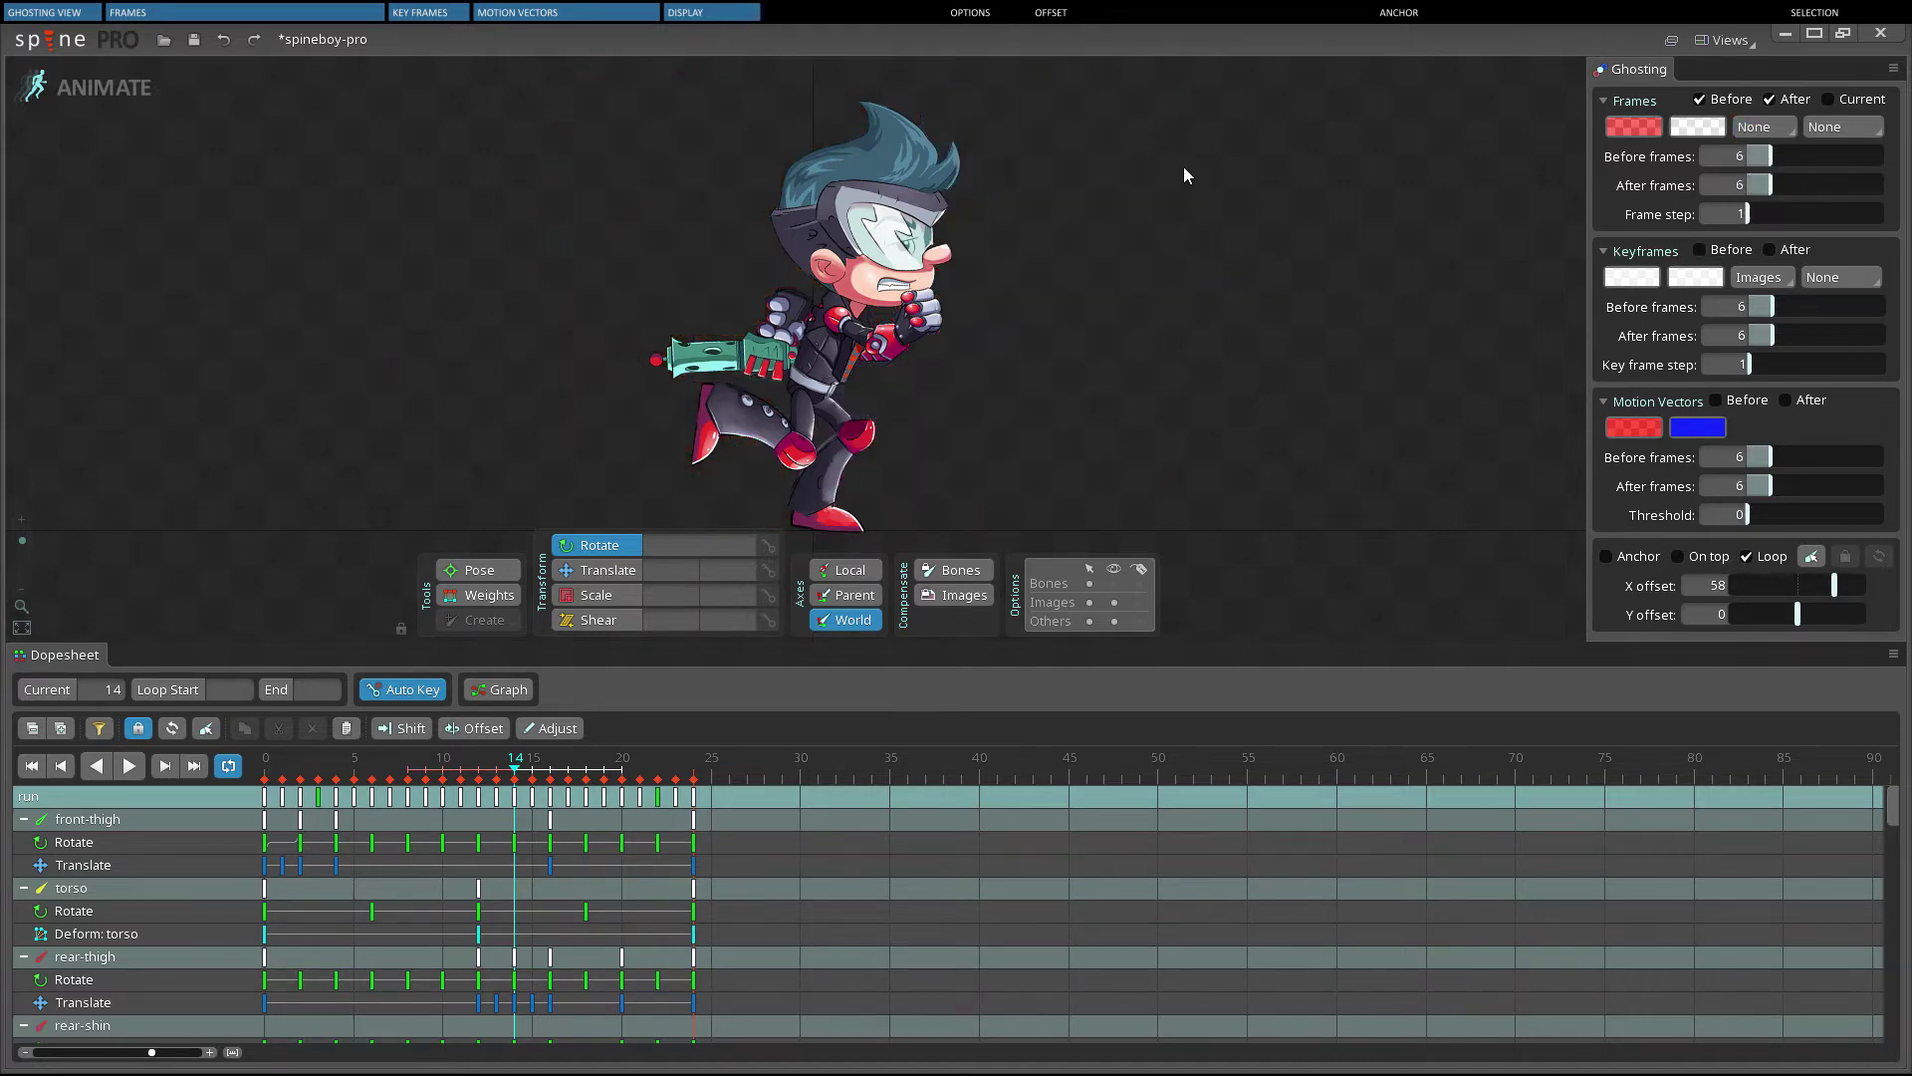
left_click(1764, 127)
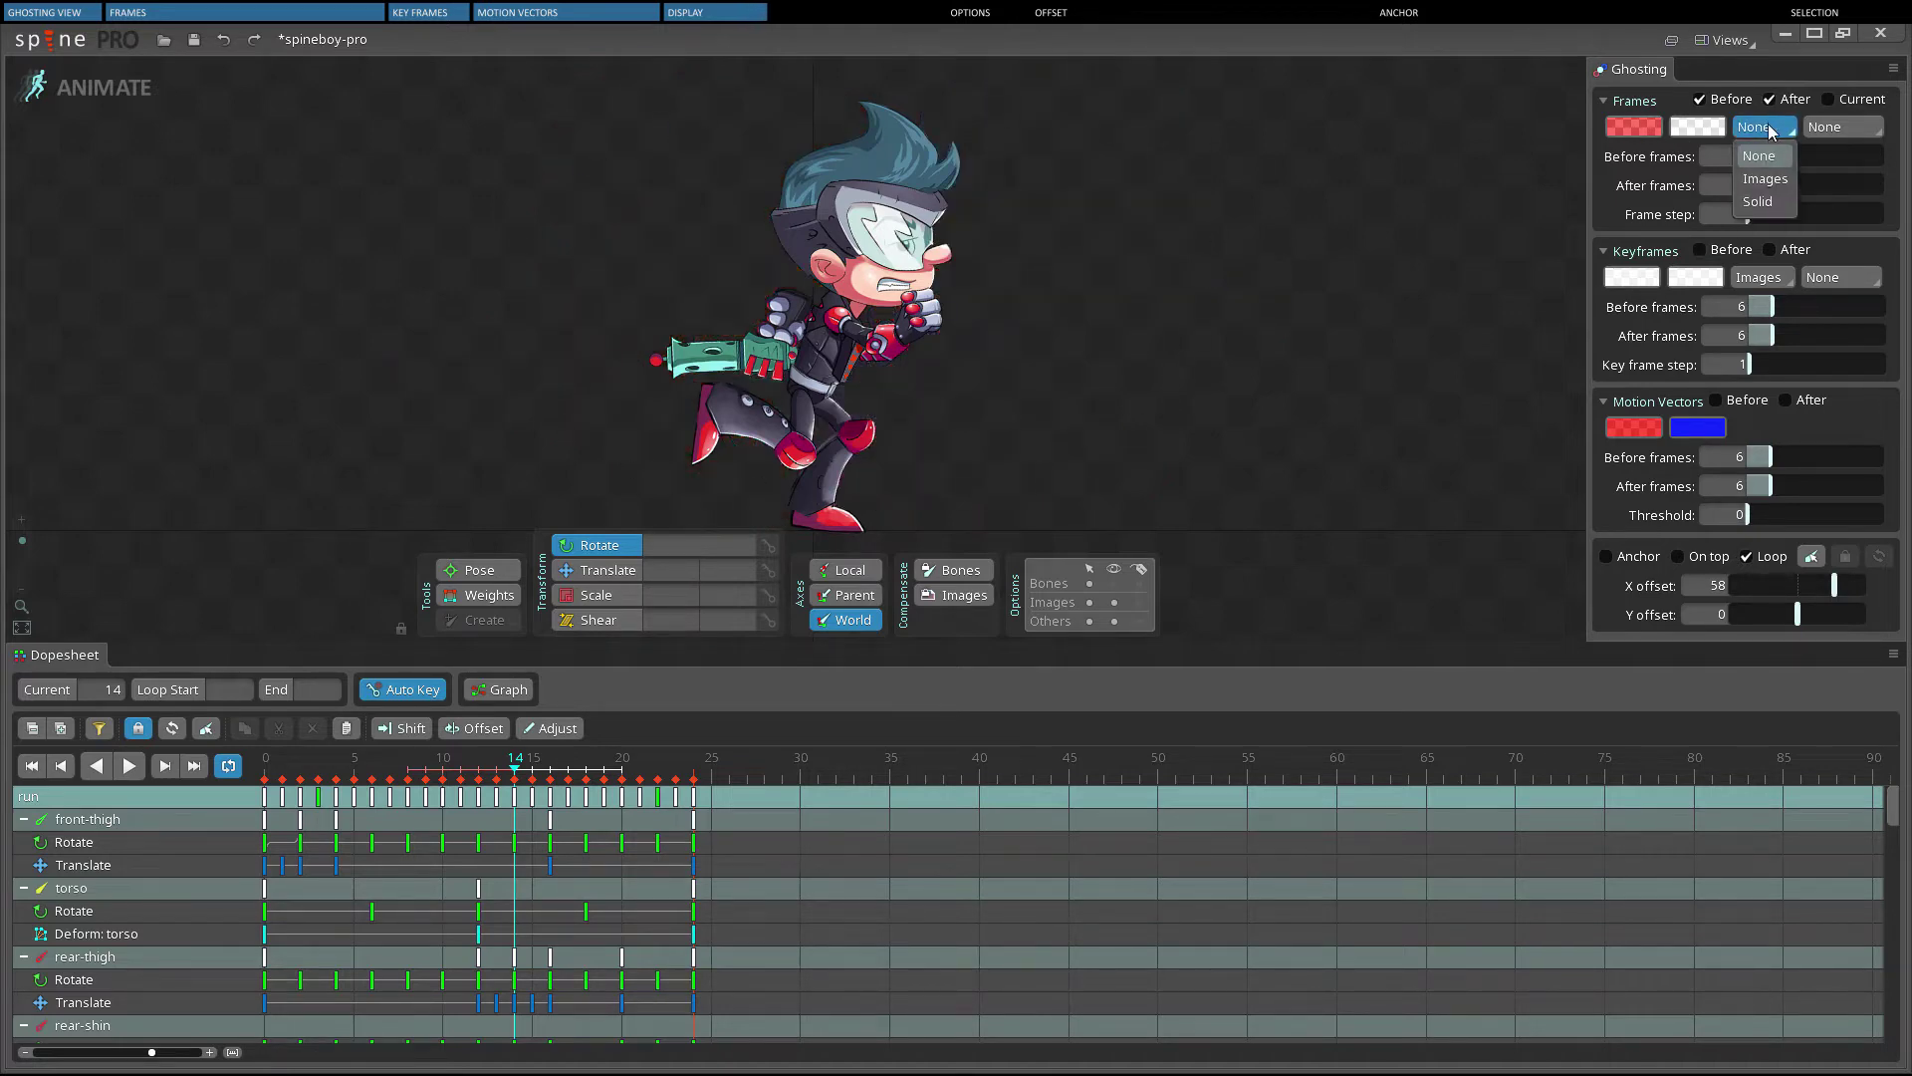
left_click(1766, 179)
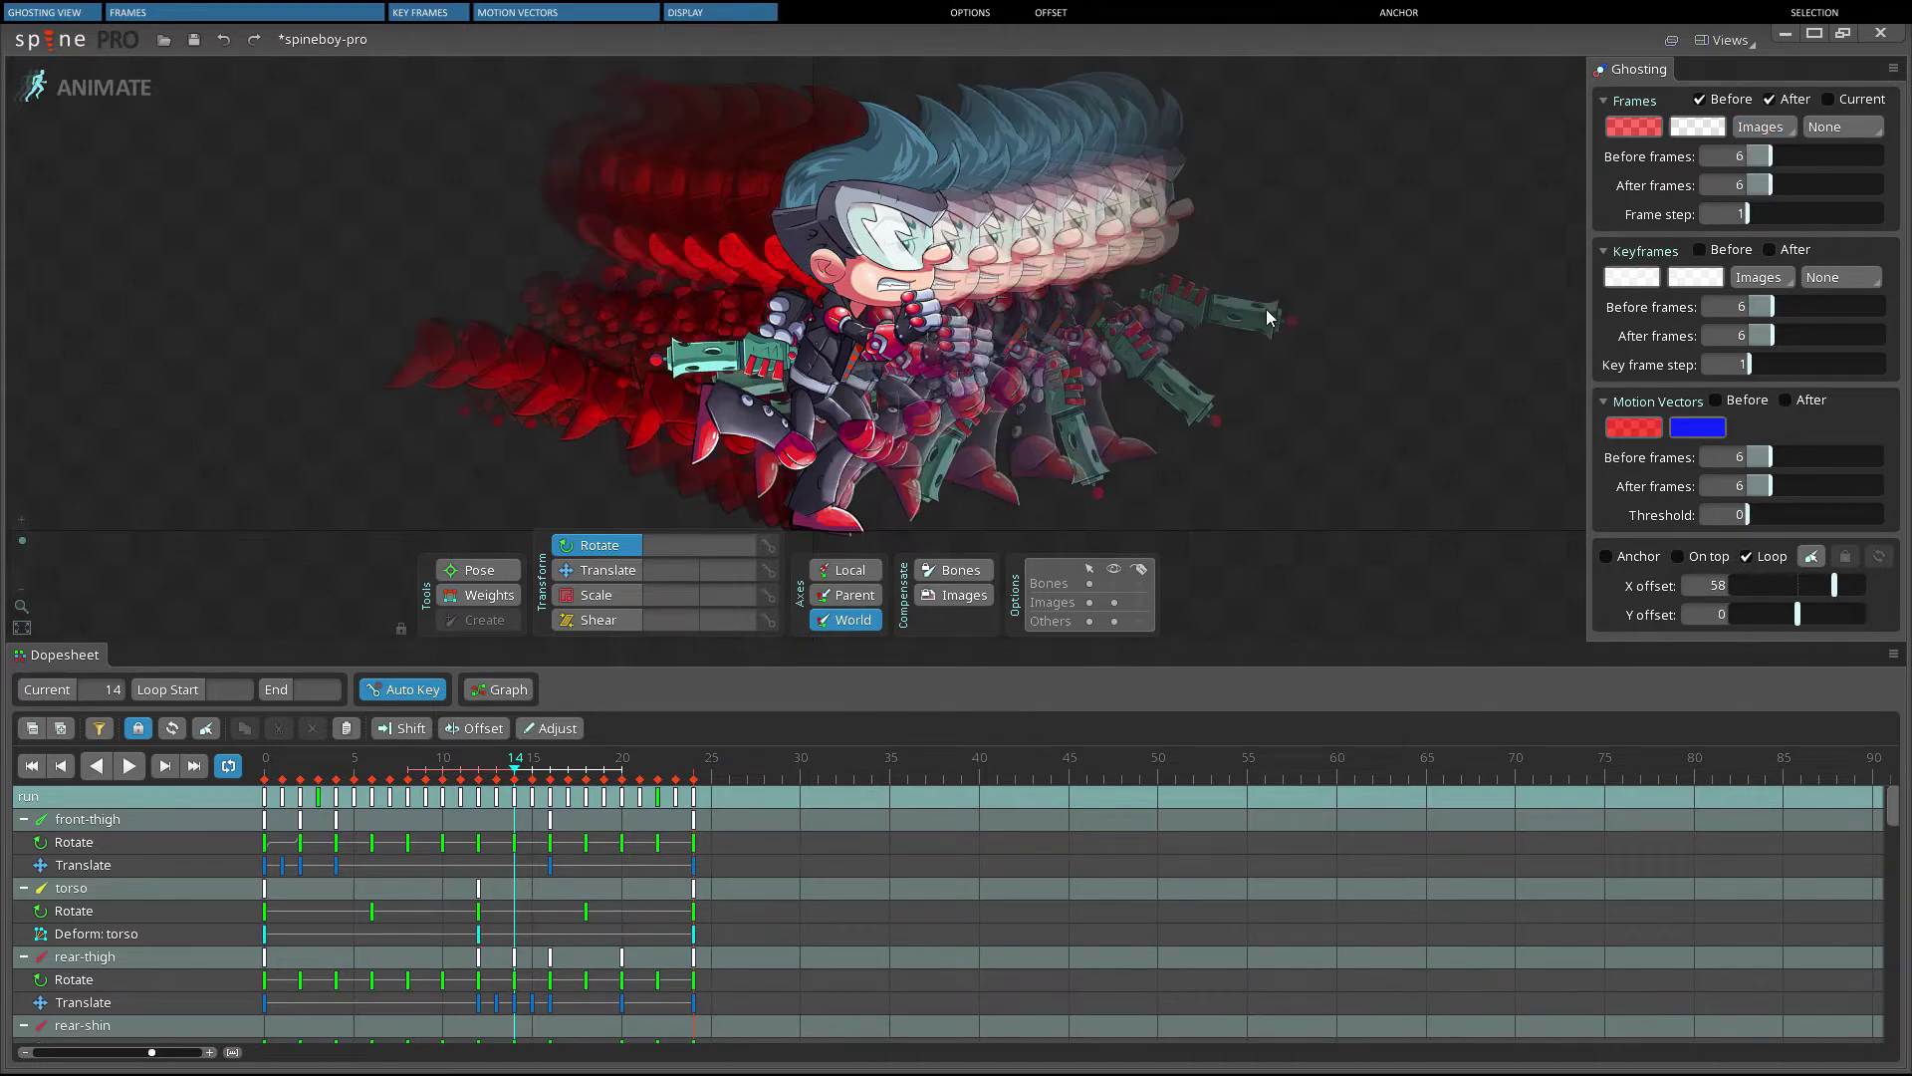
Preview the Frames ghosts as Solid shapes, and set their image display to None
left_click(1763, 126)
left_click(1759, 203)
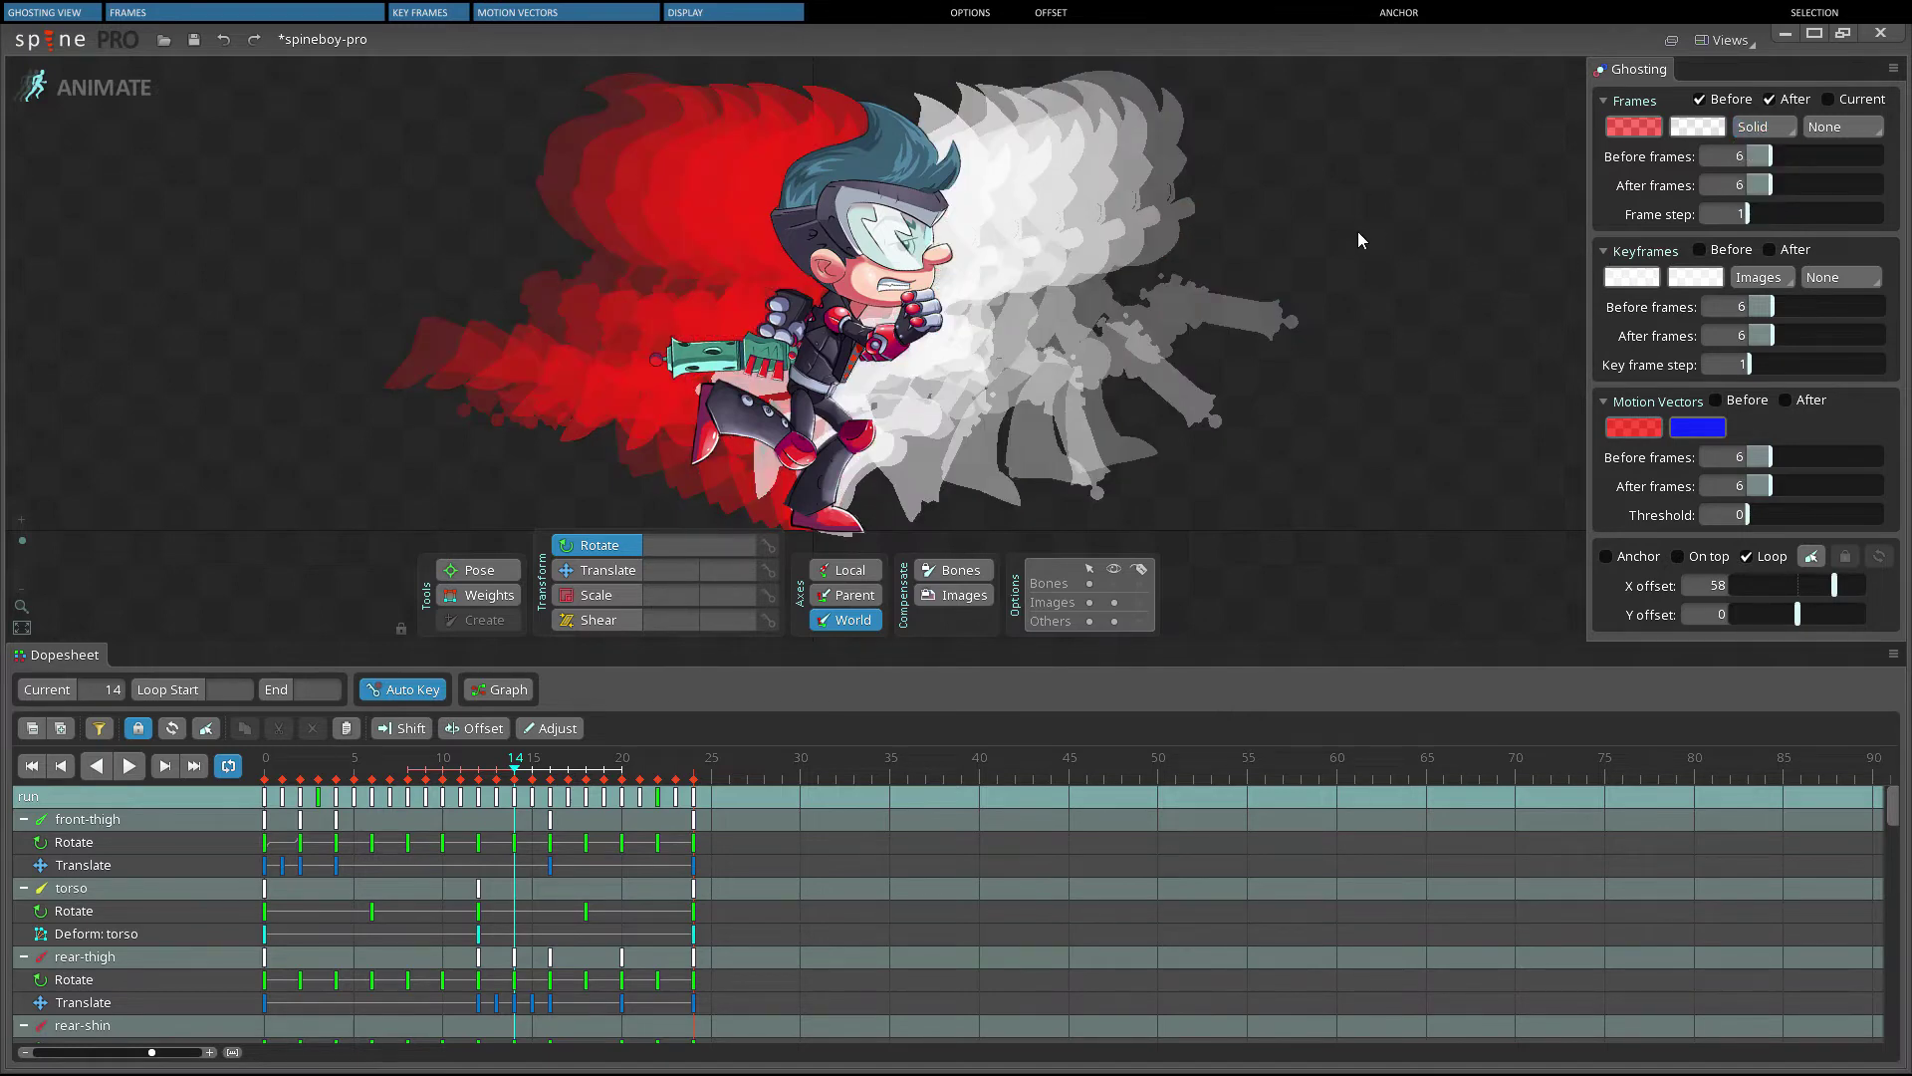
left_click(1765, 136)
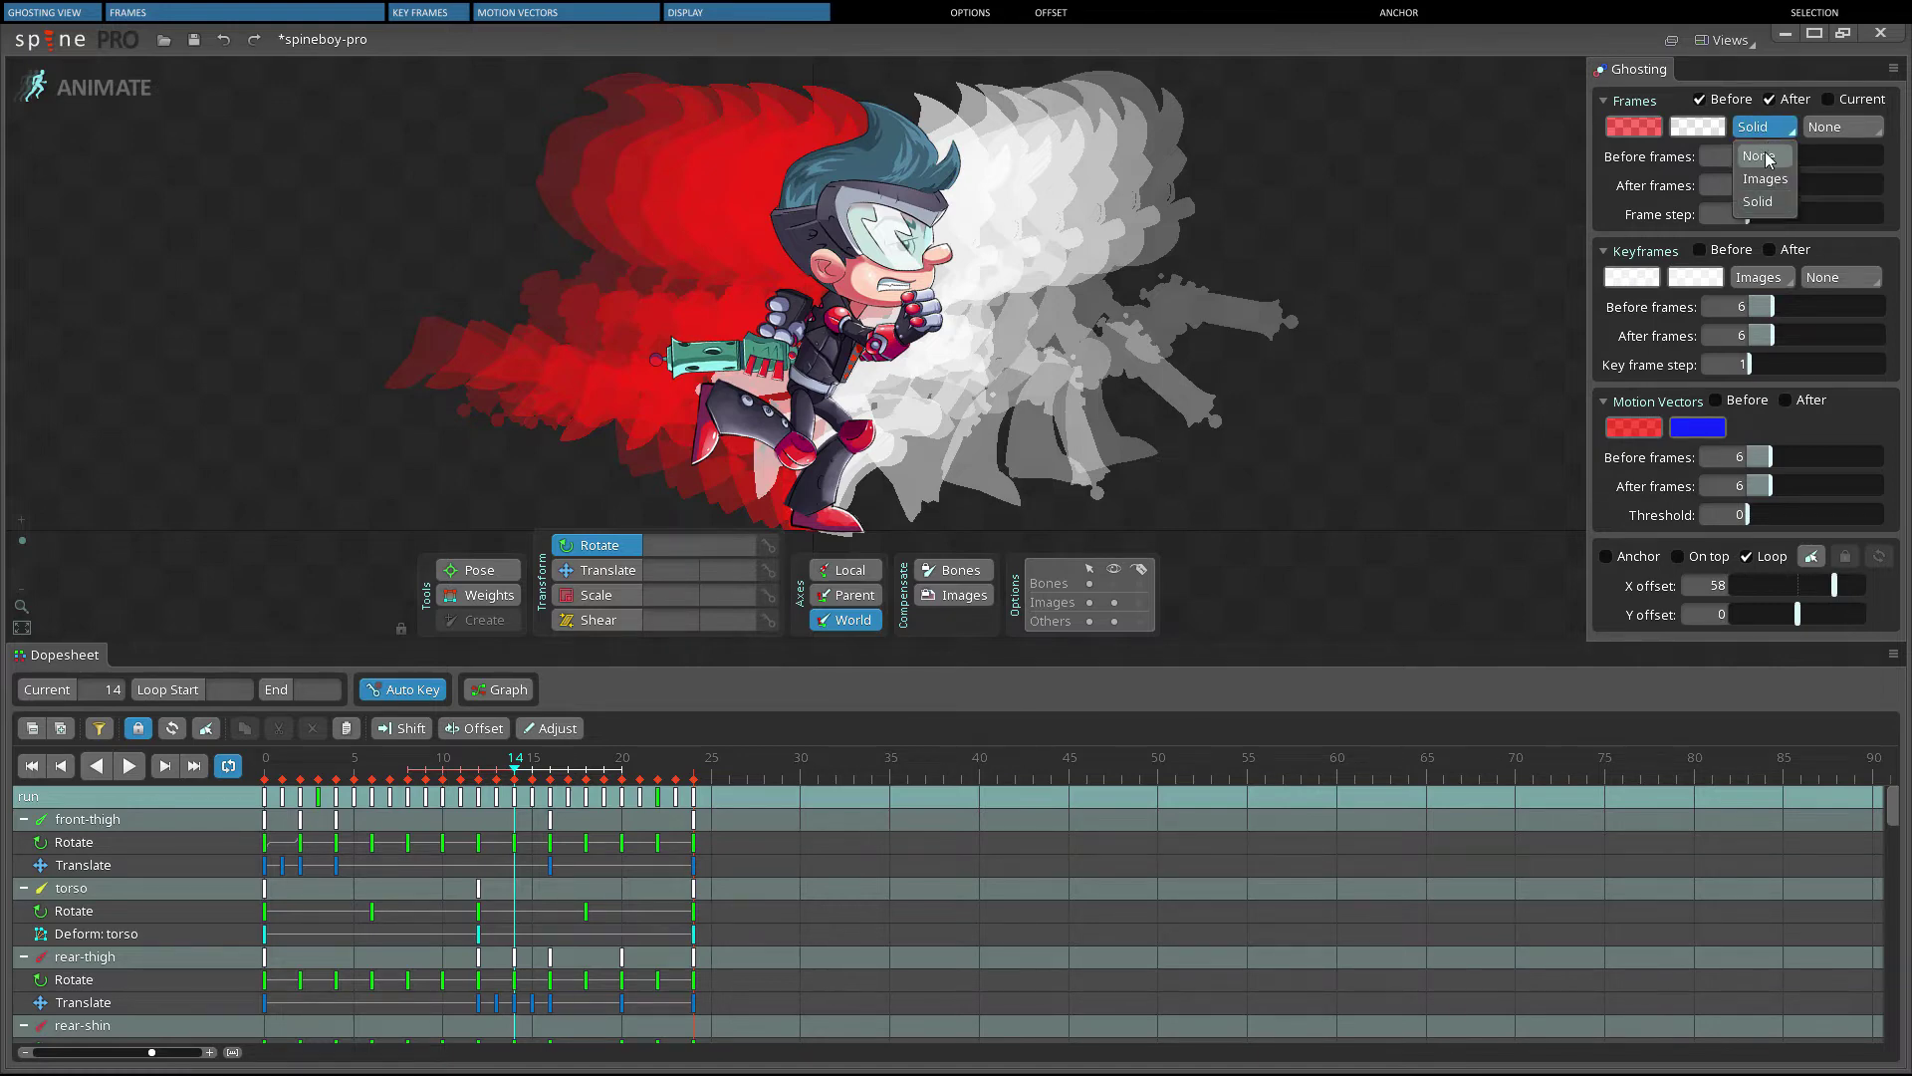
left_click(1768, 158)
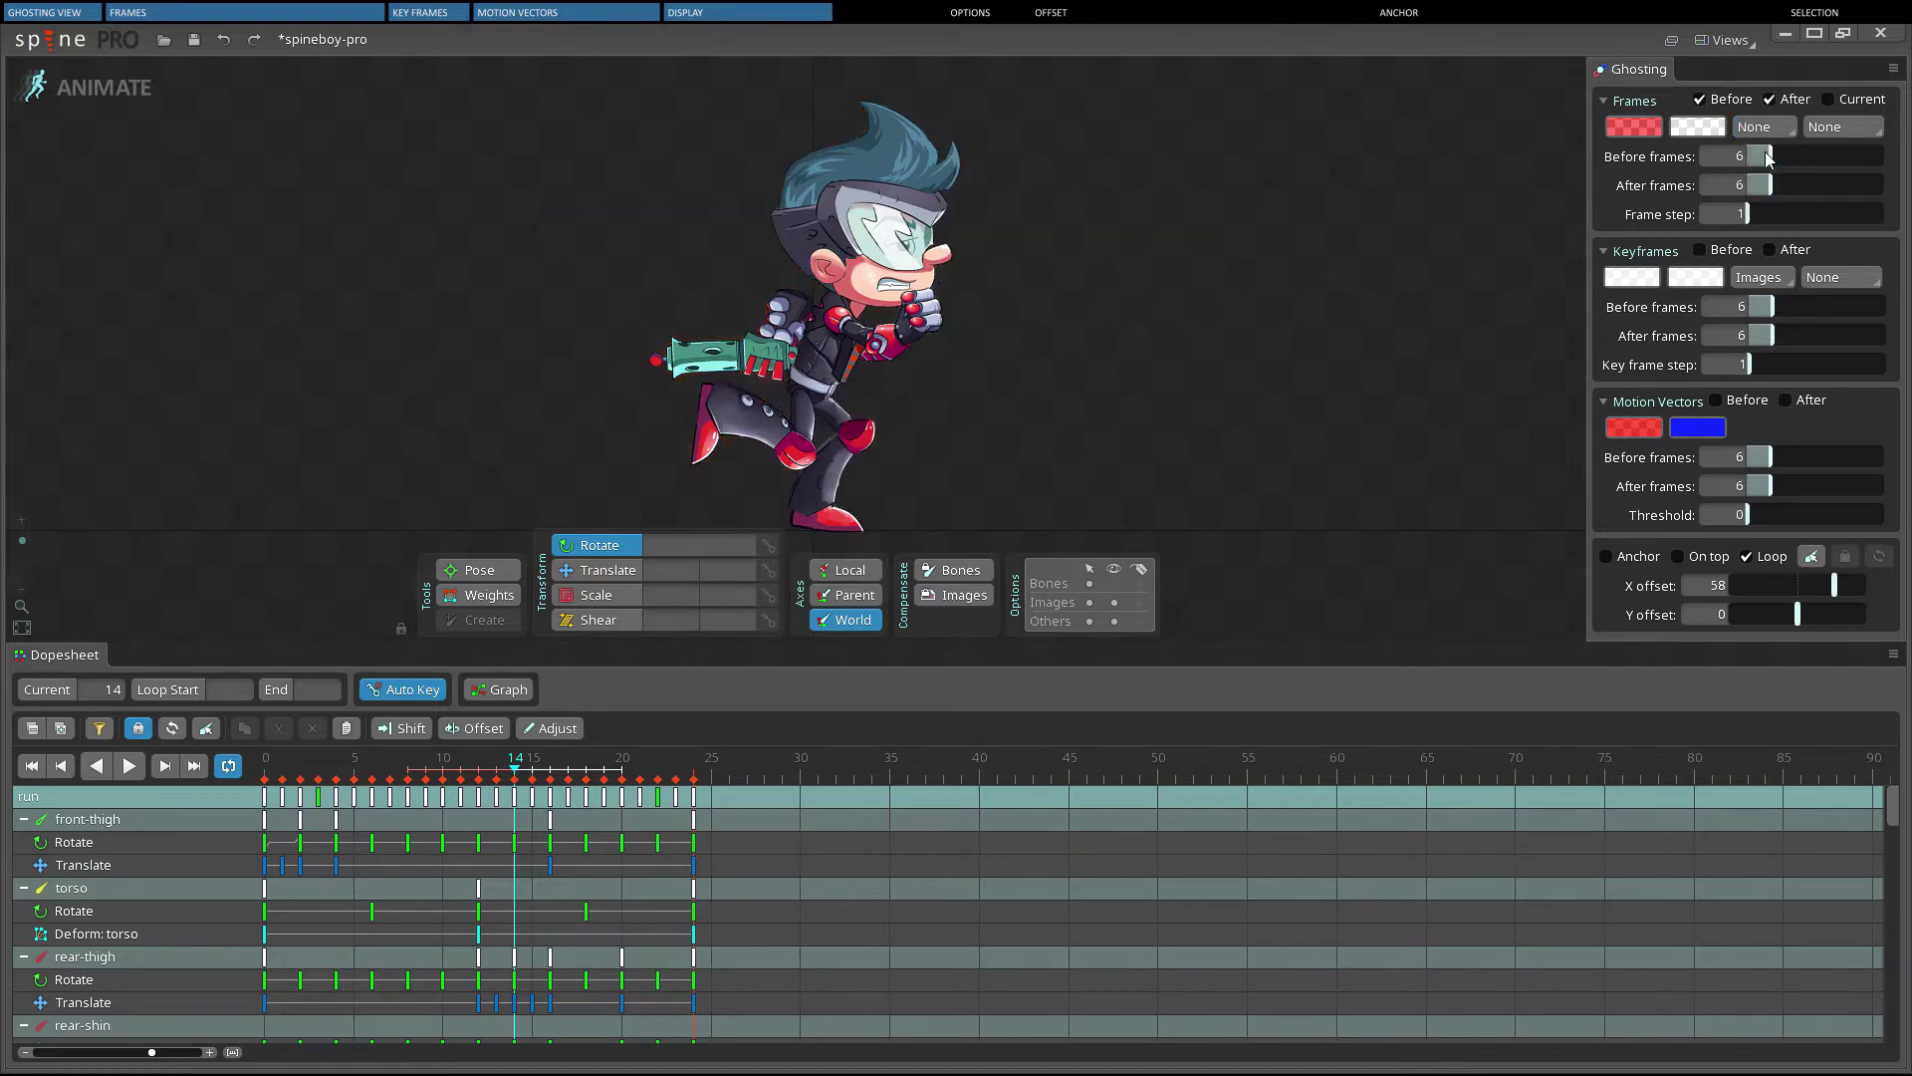
Try the Silhouette and Xray outline modes on the Frames ghosts, and return the outline mode to None
left_click(1870, 126)
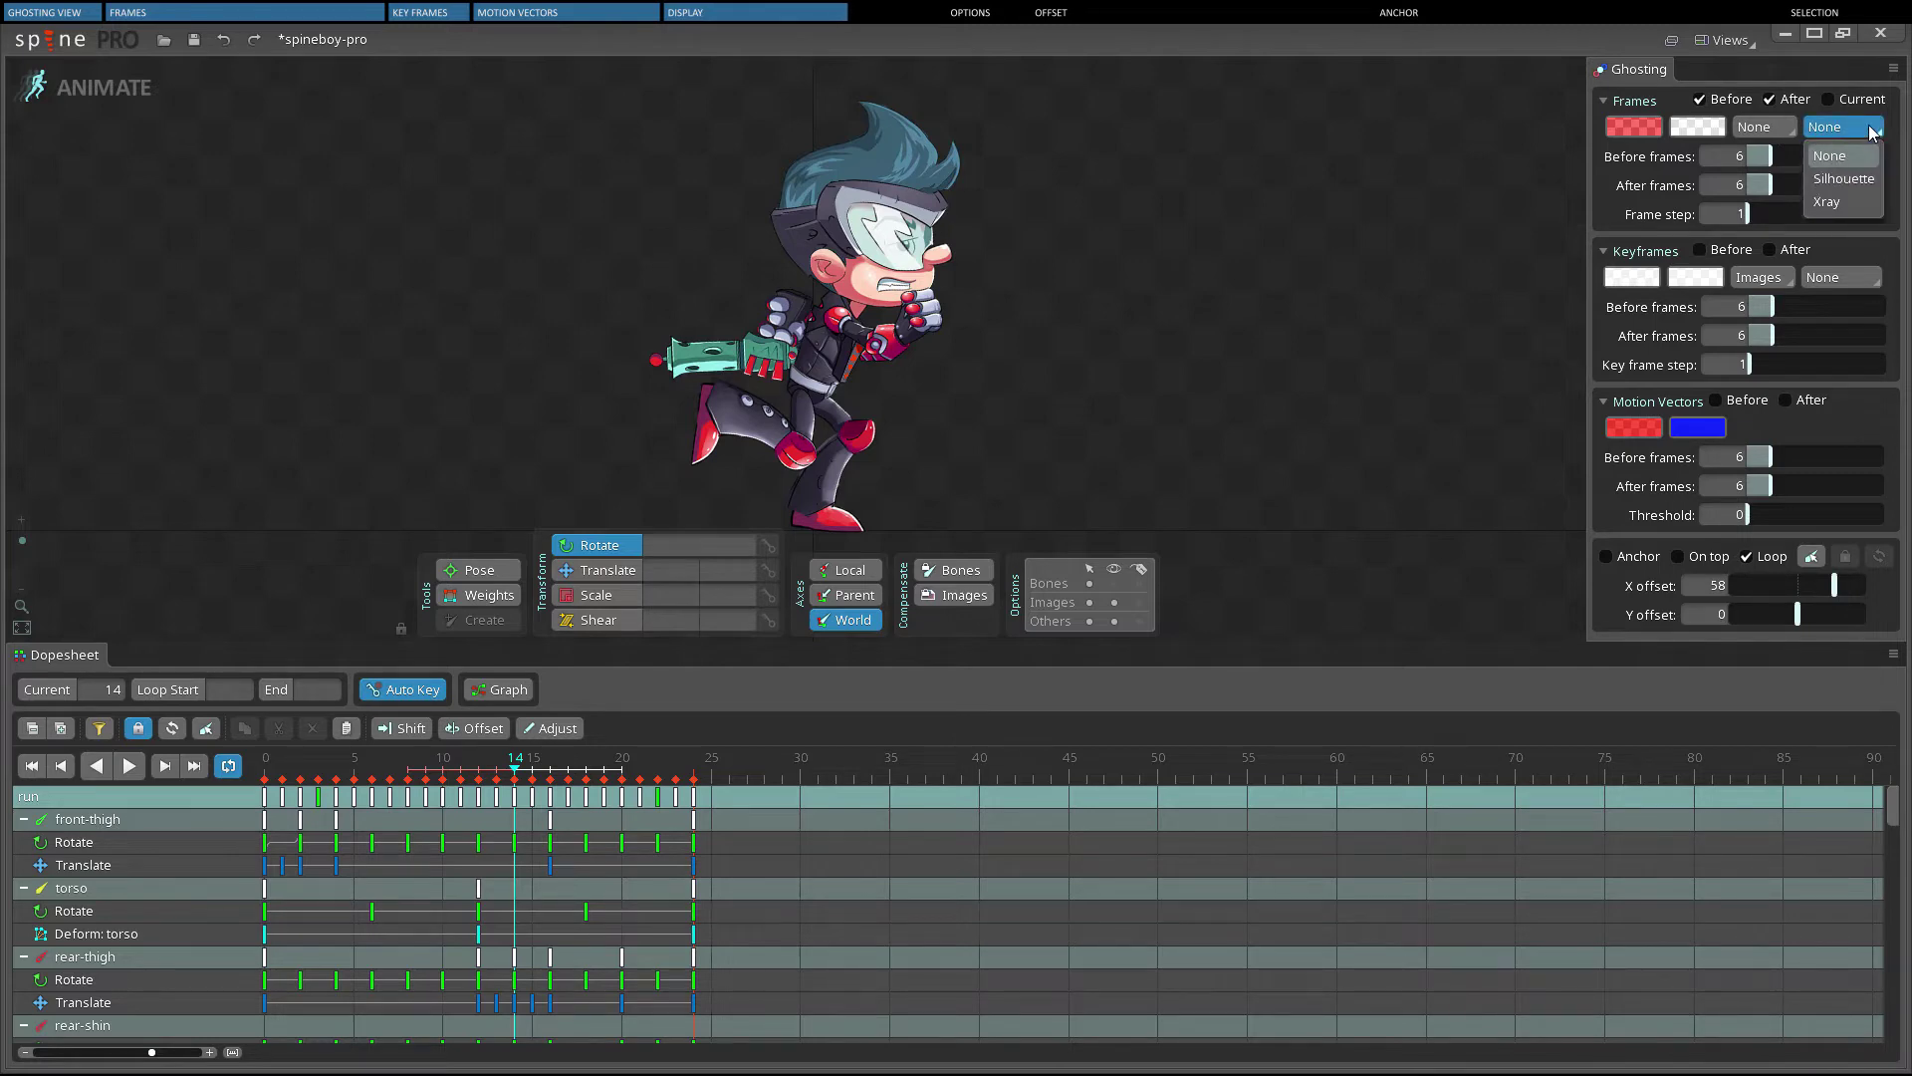
left_click(1849, 182)
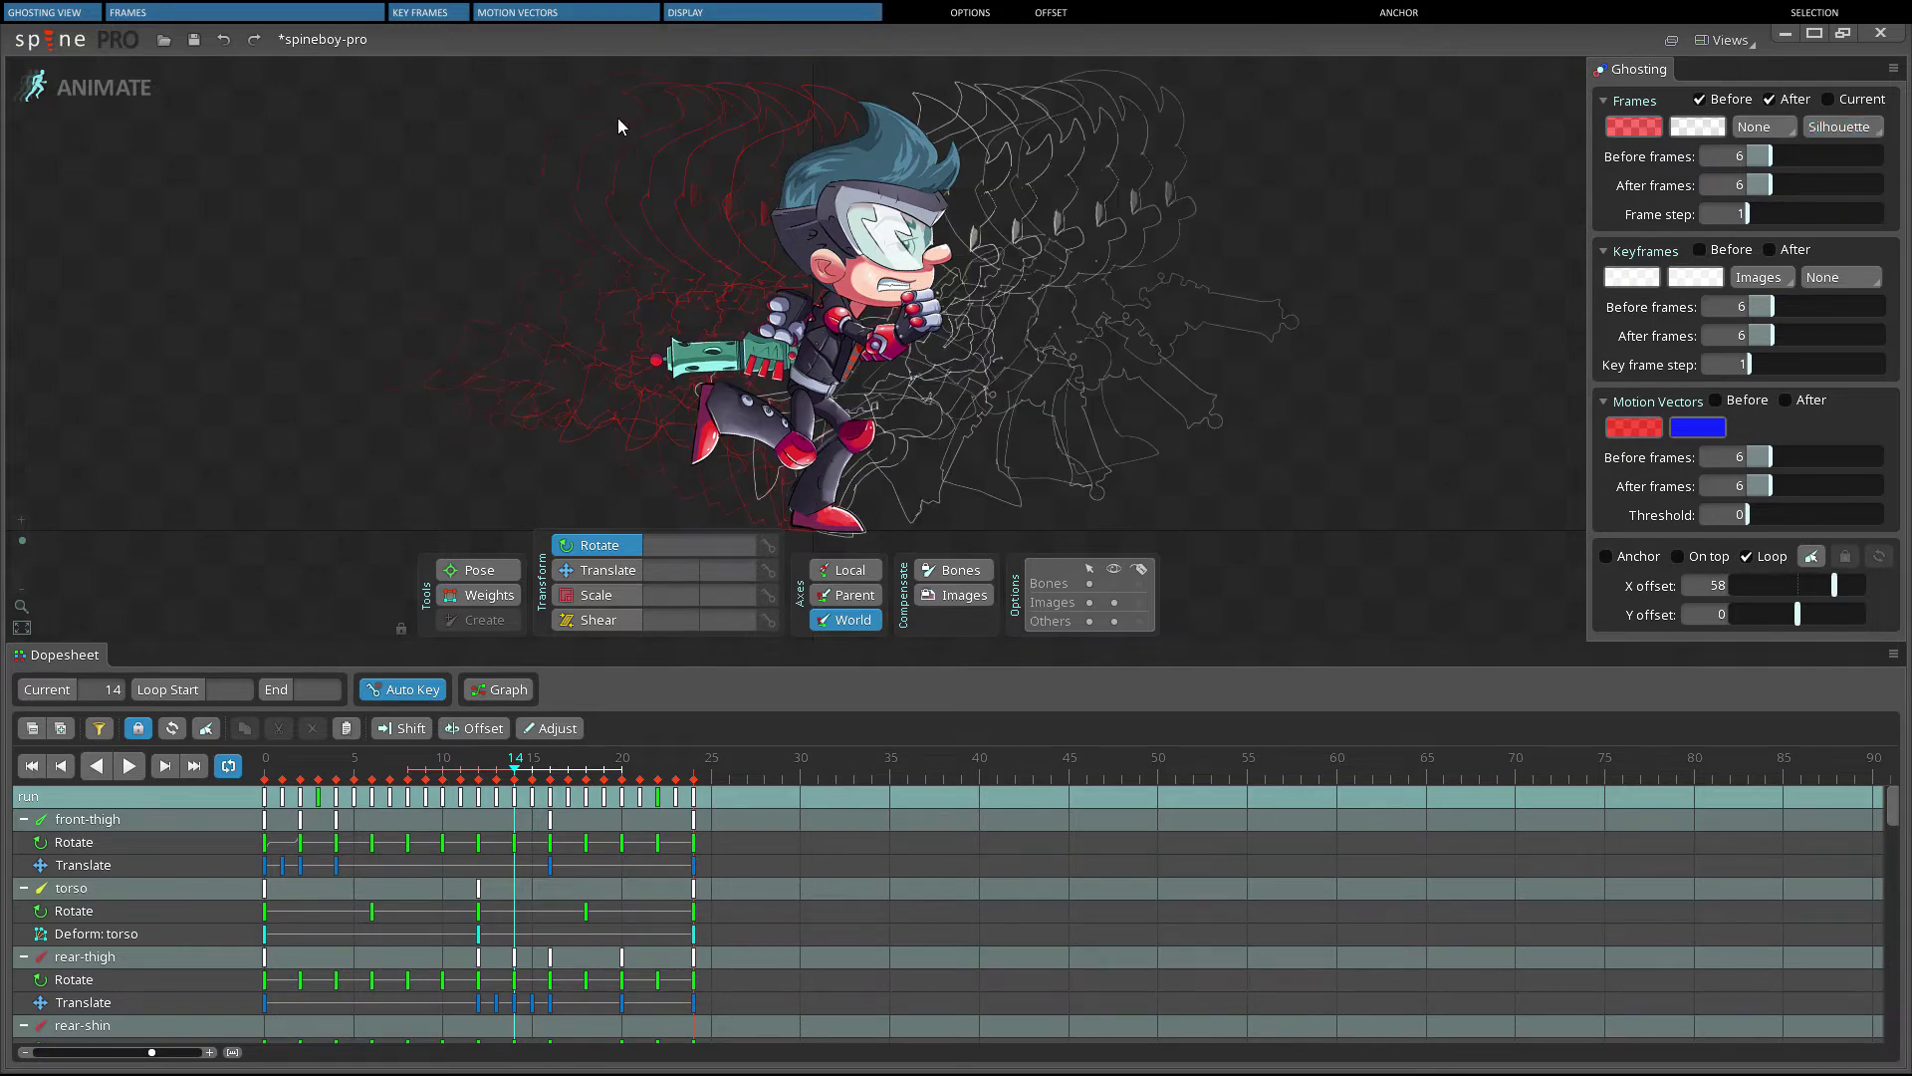
left_click(1852, 140)
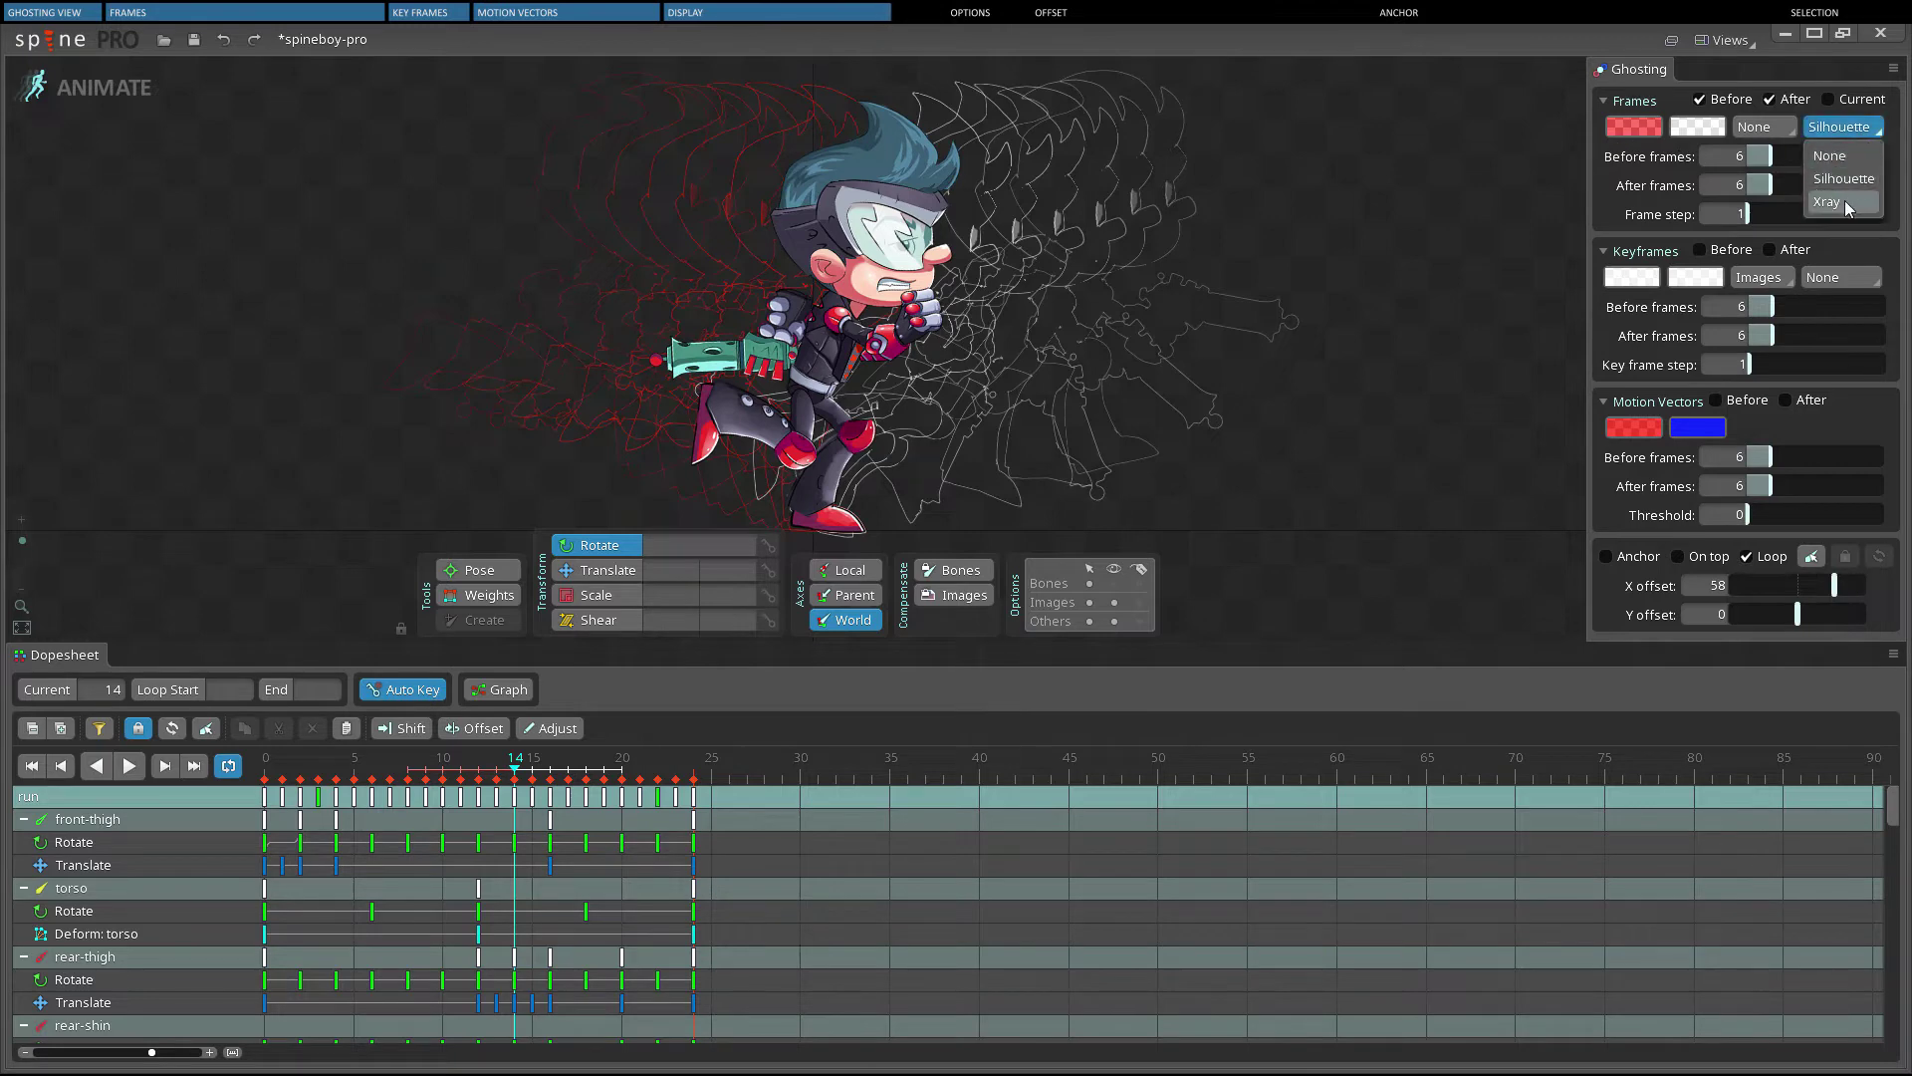
left_click(1844, 201)
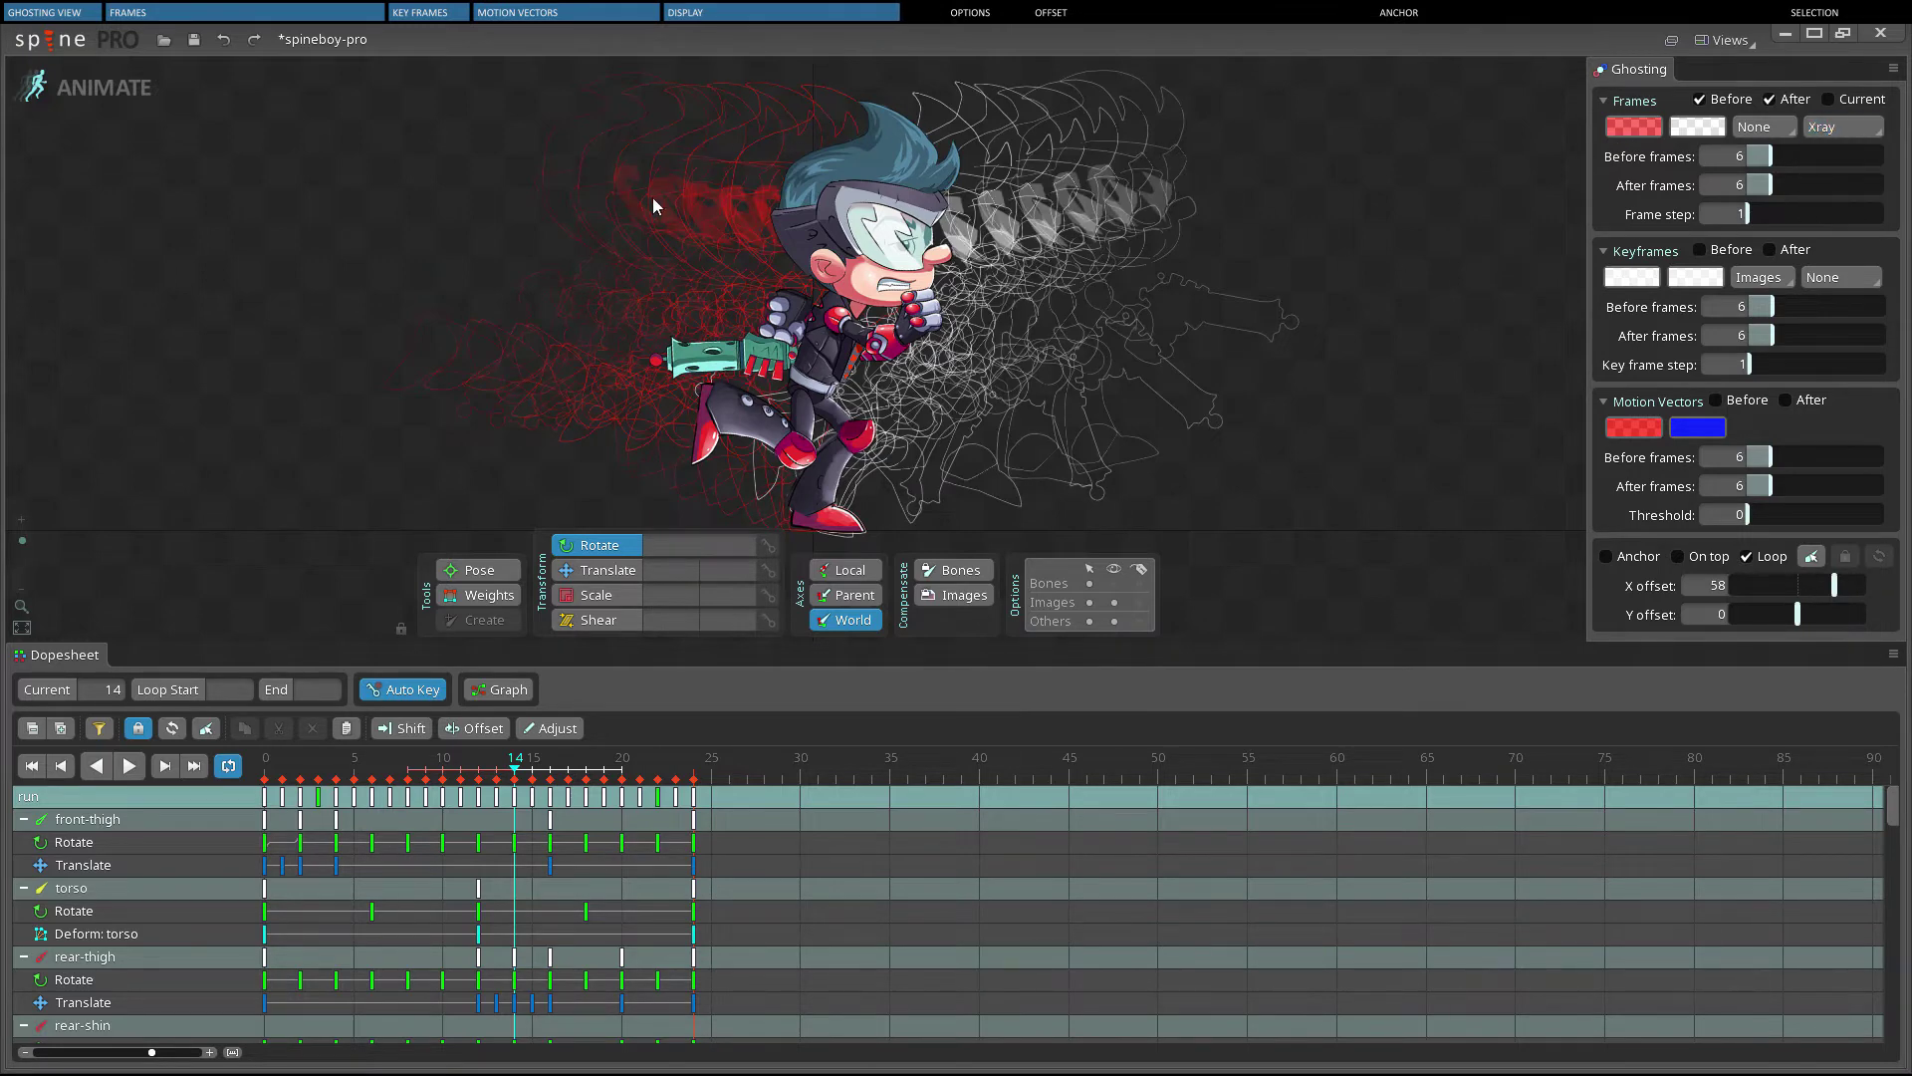
left_click(1838, 127)
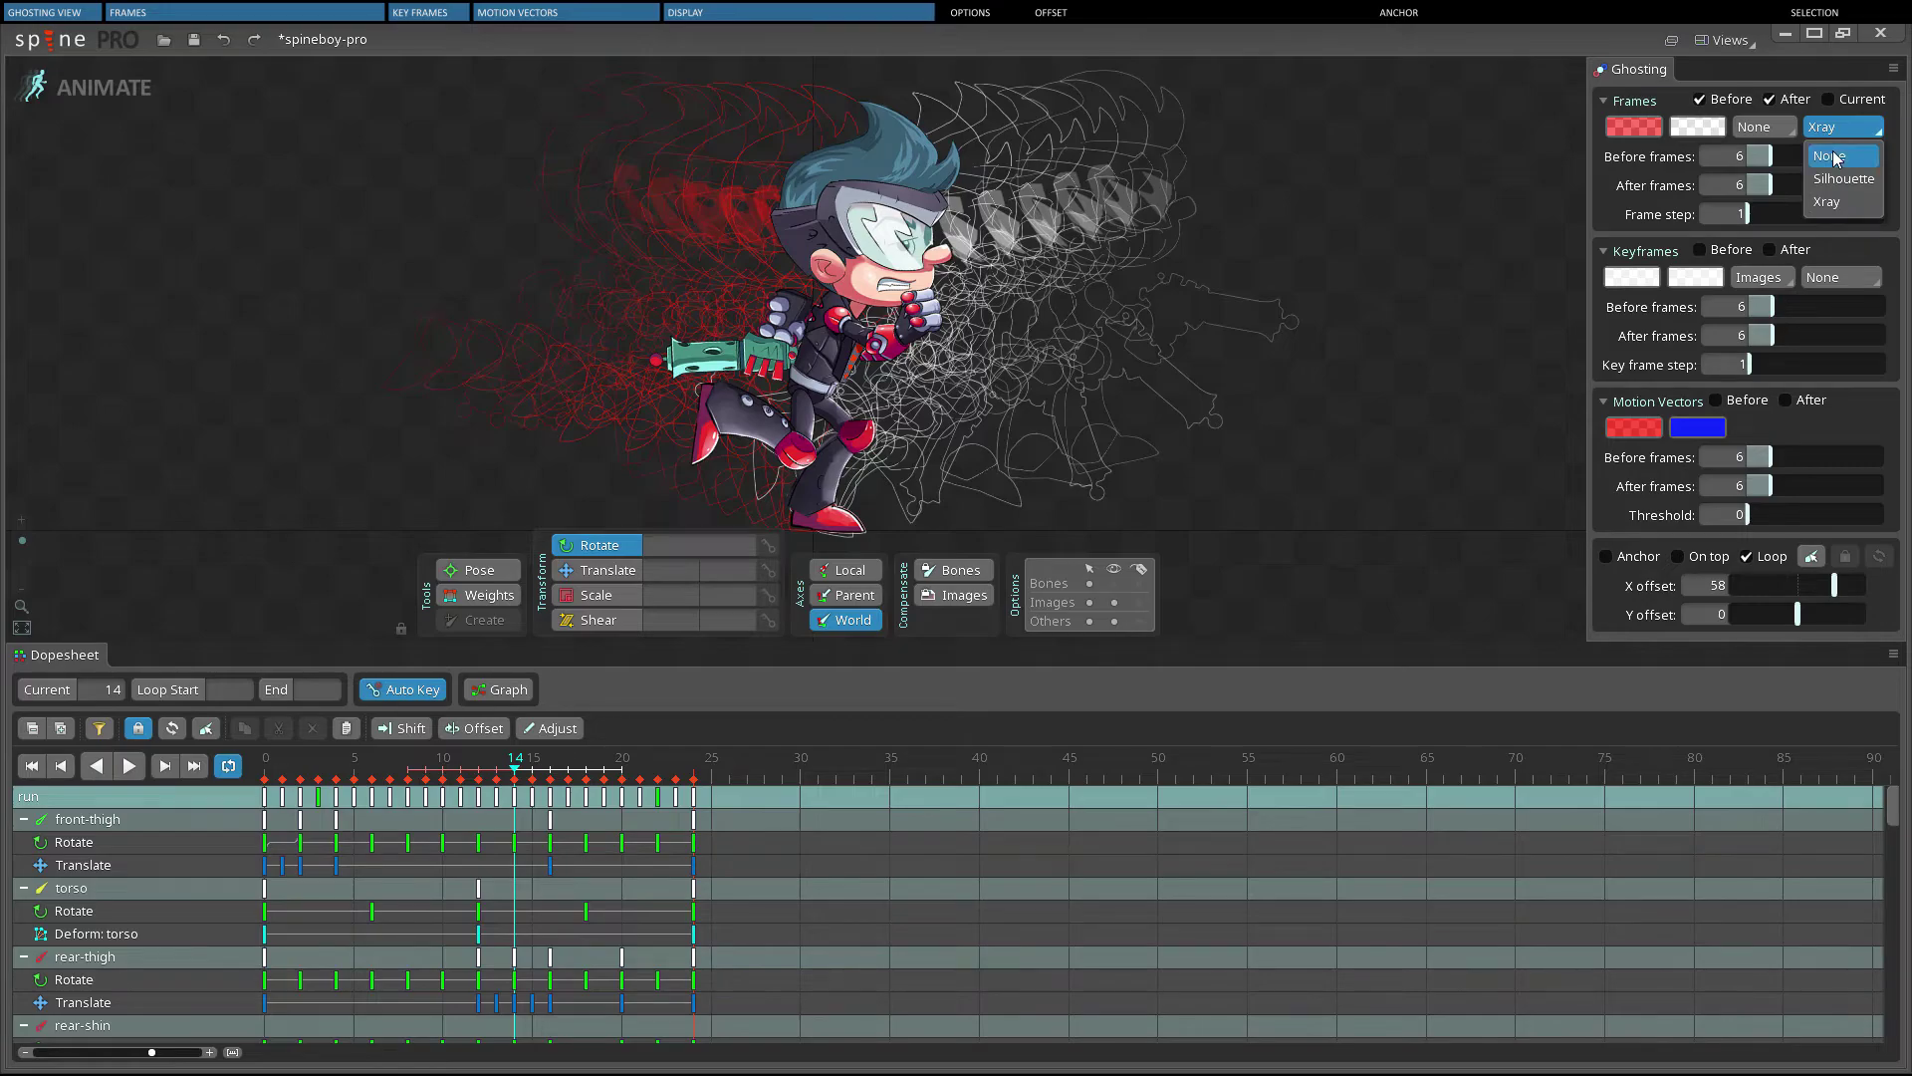
left_click(1835, 156)
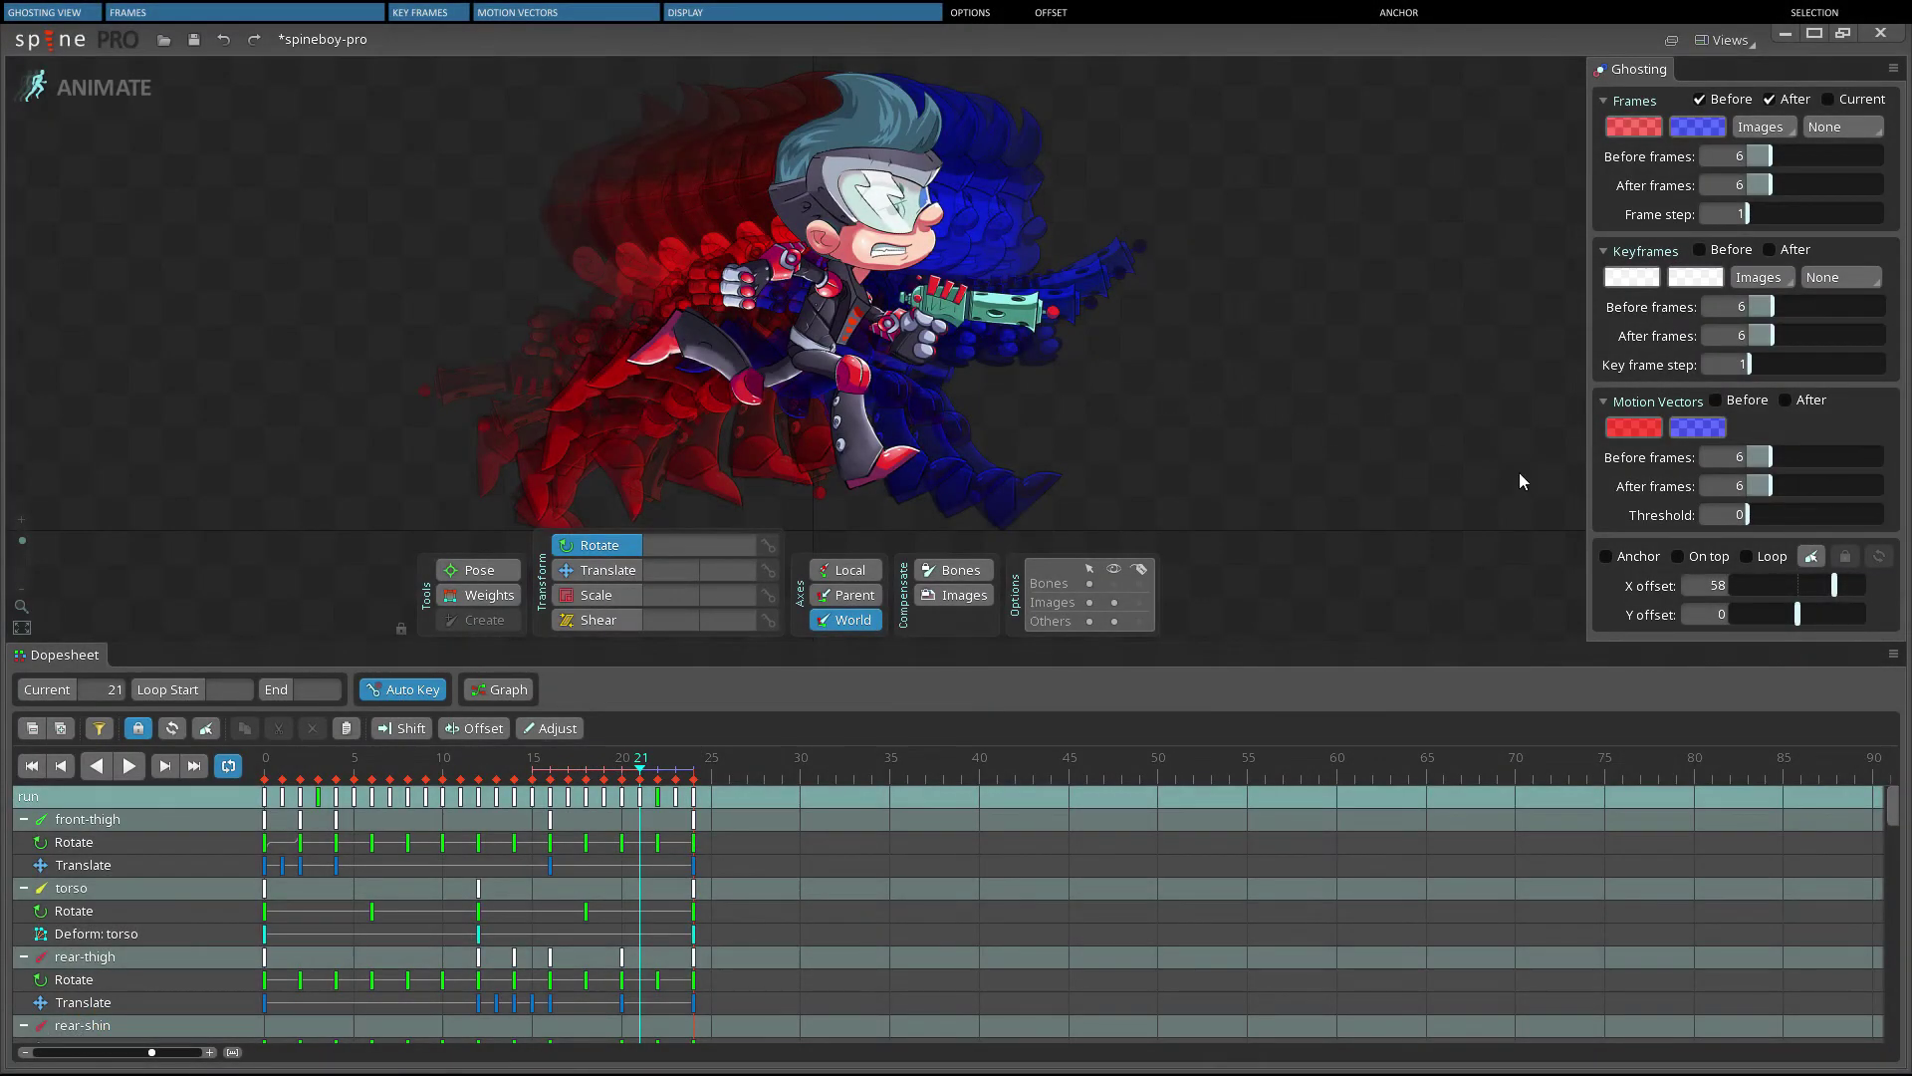
Try drawing the ghosts on top of the character, and turn On top back off
left_click(1679, 559)
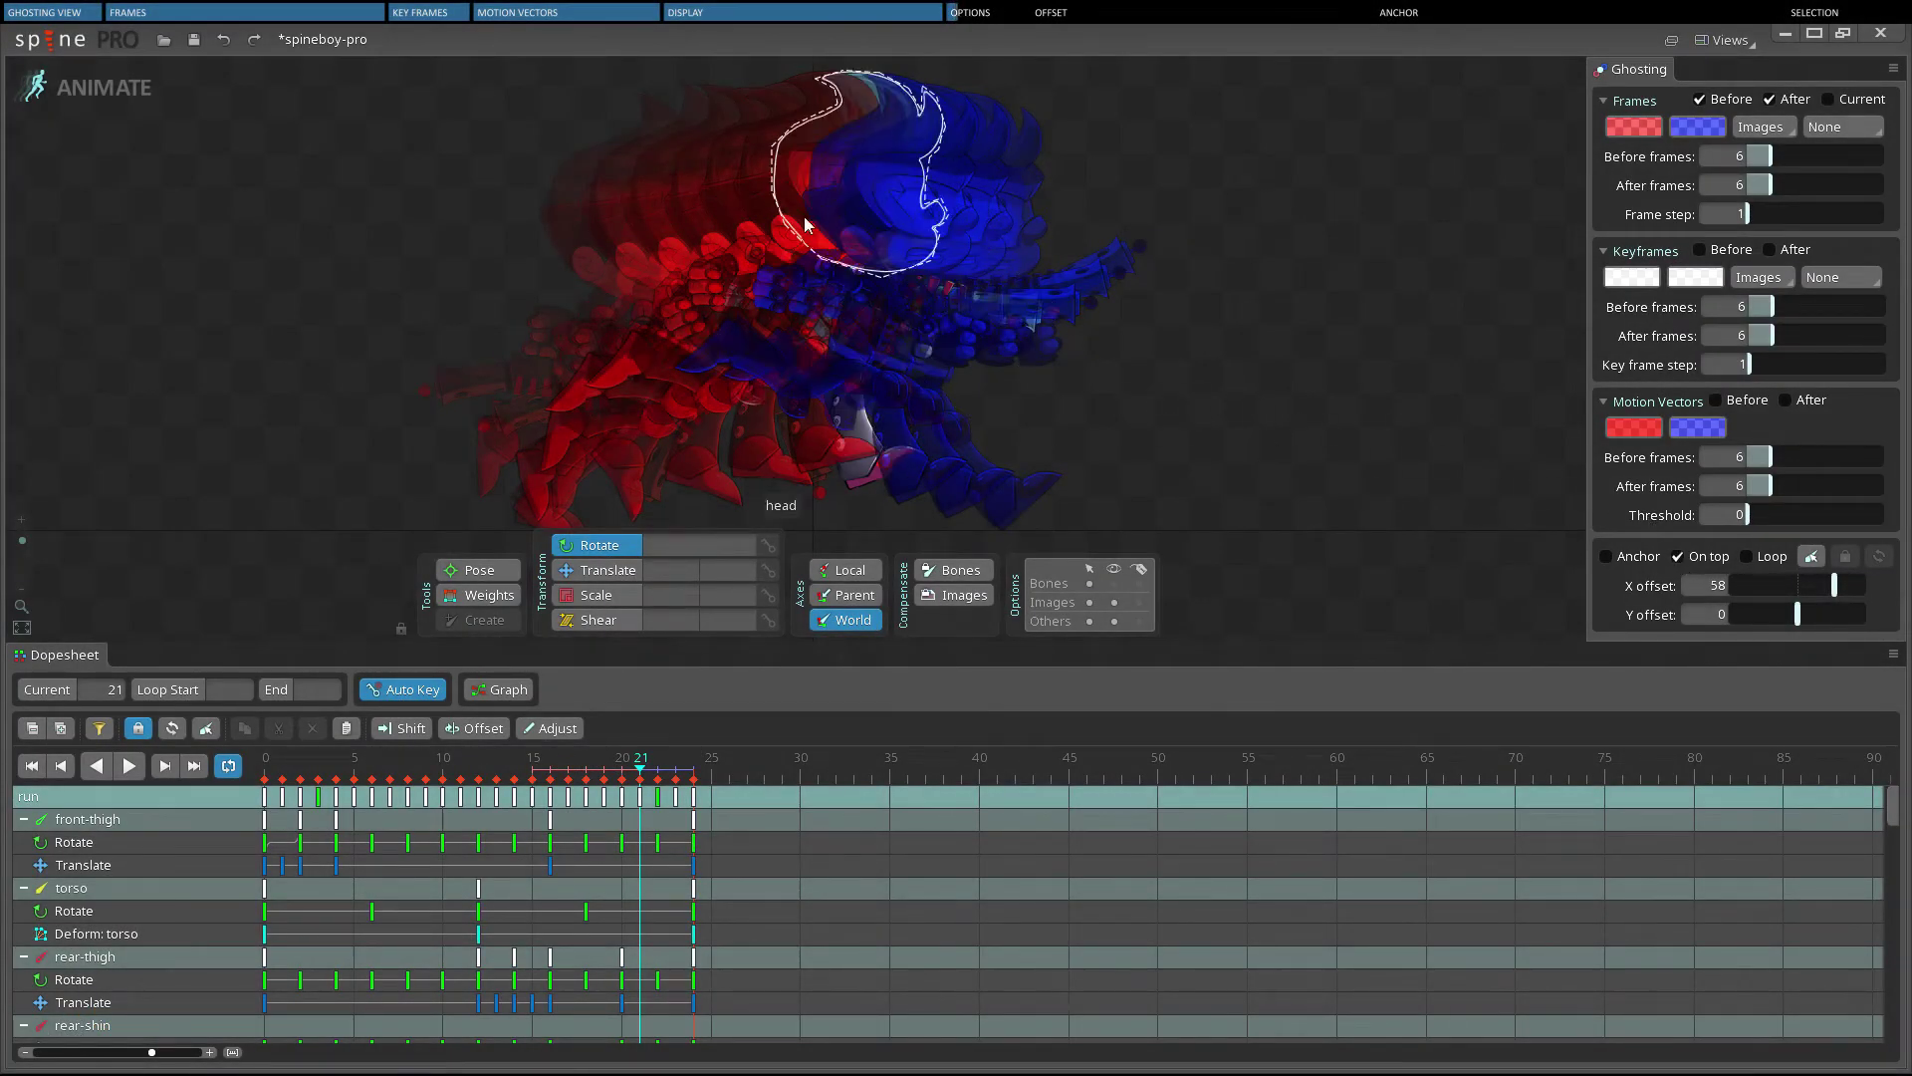
left_click(1680, 556)
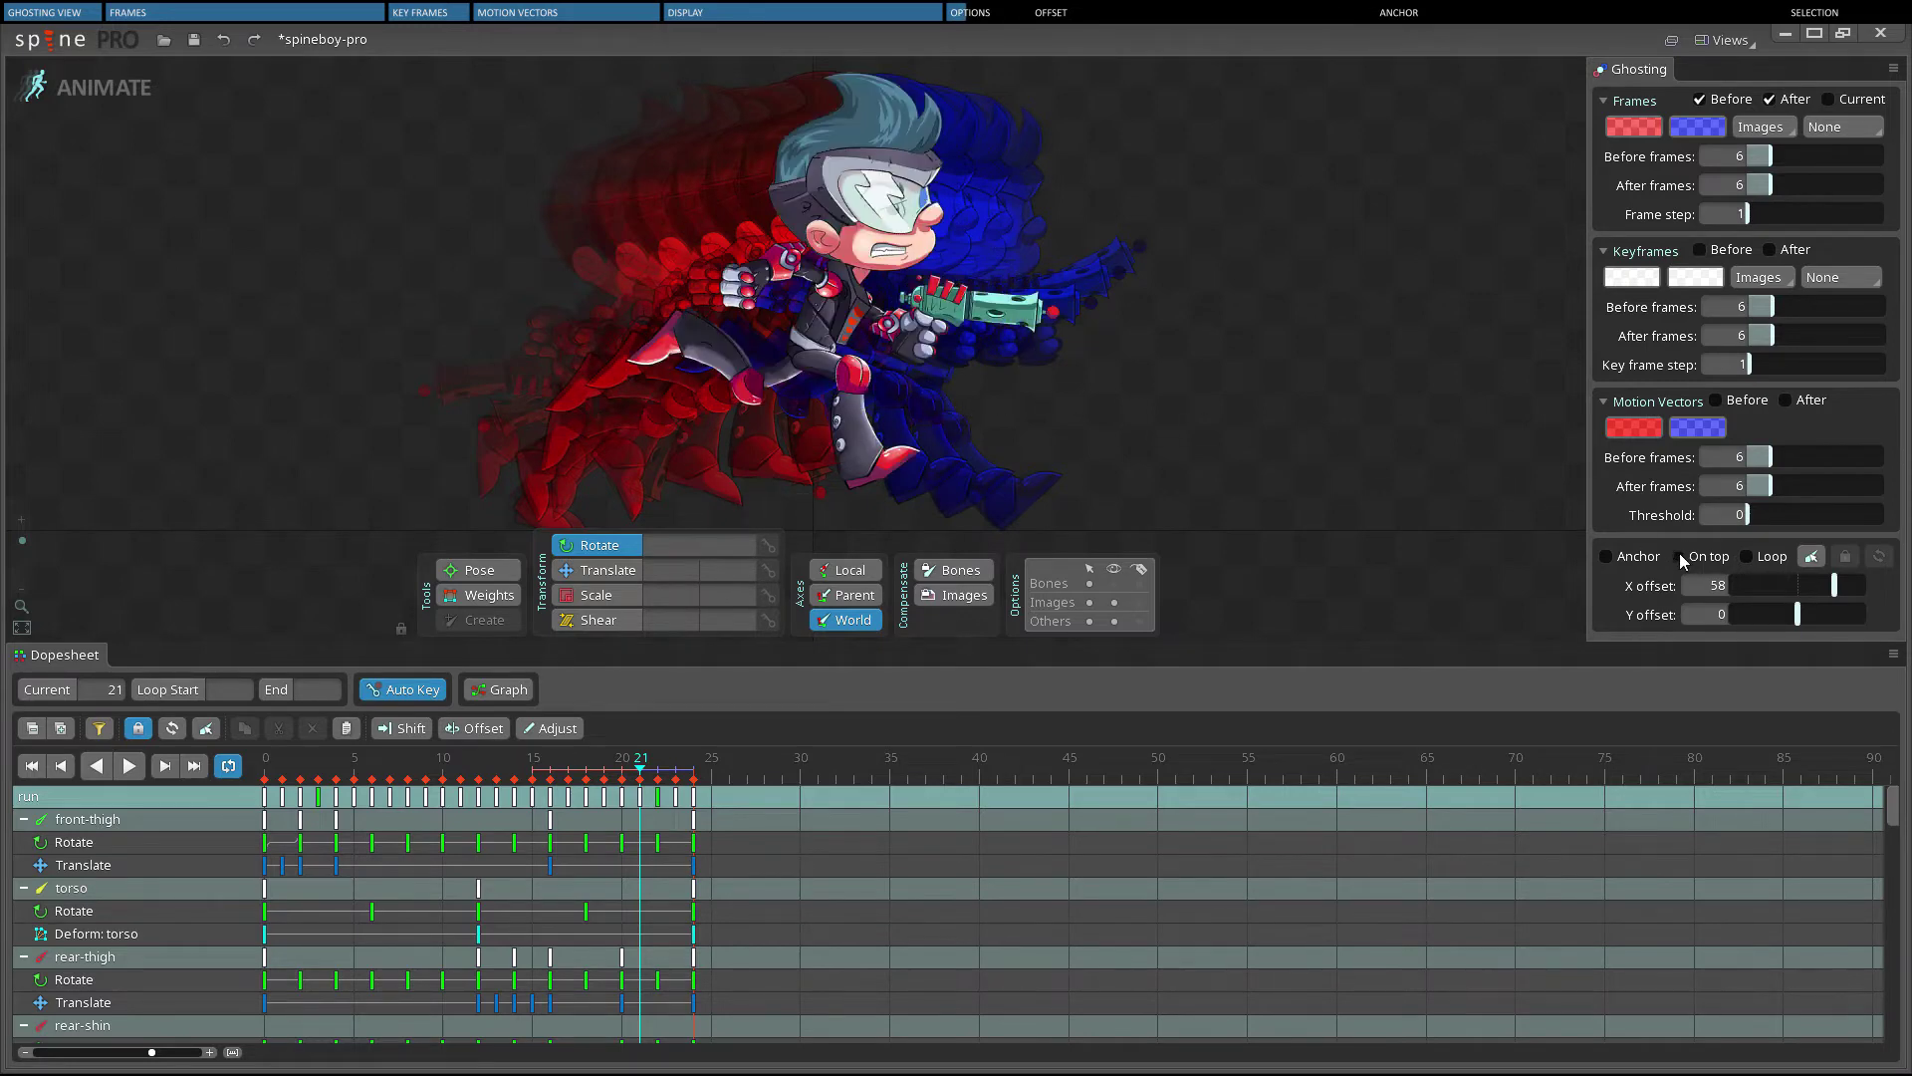
Enable Loop for the ghosting and scrub the run animation around its start and end
left_click(1748, 557)
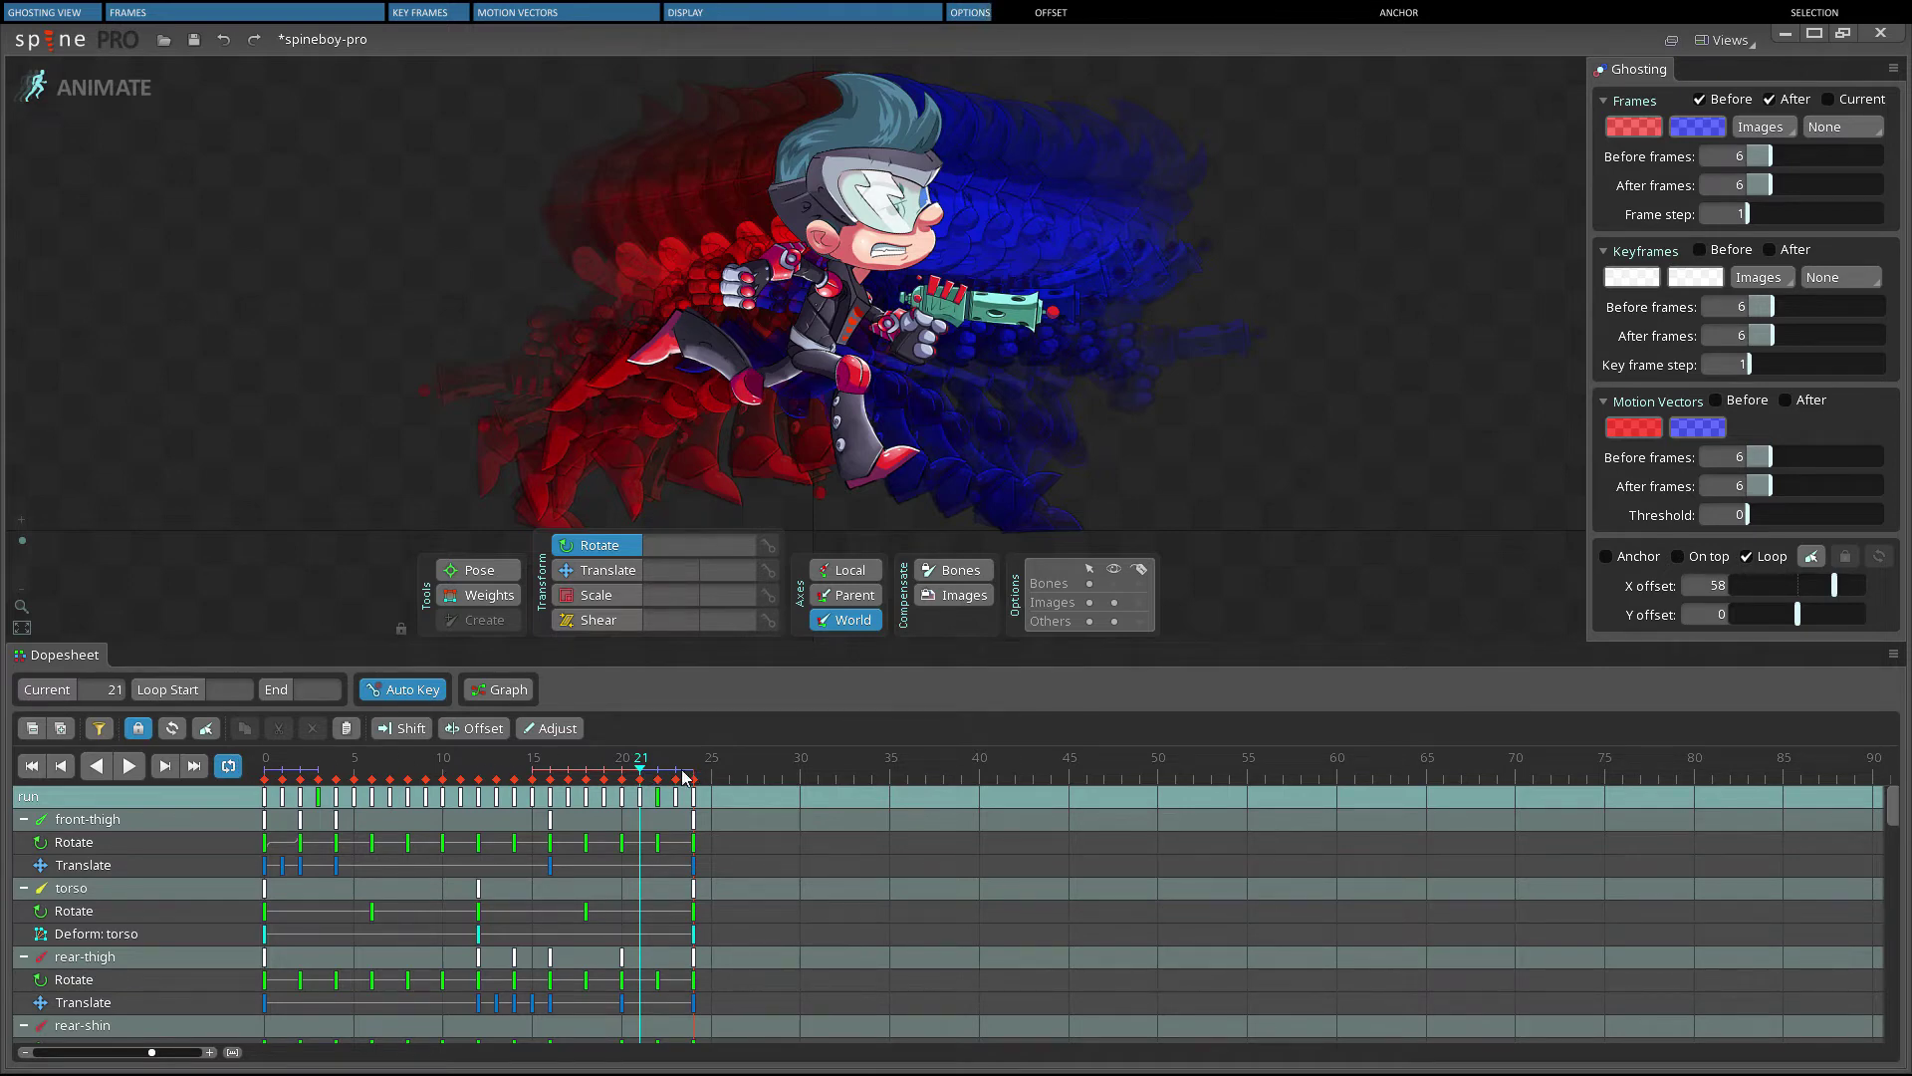
left_click(270, 776)
left_click_drag(707, 773, 488, 778)
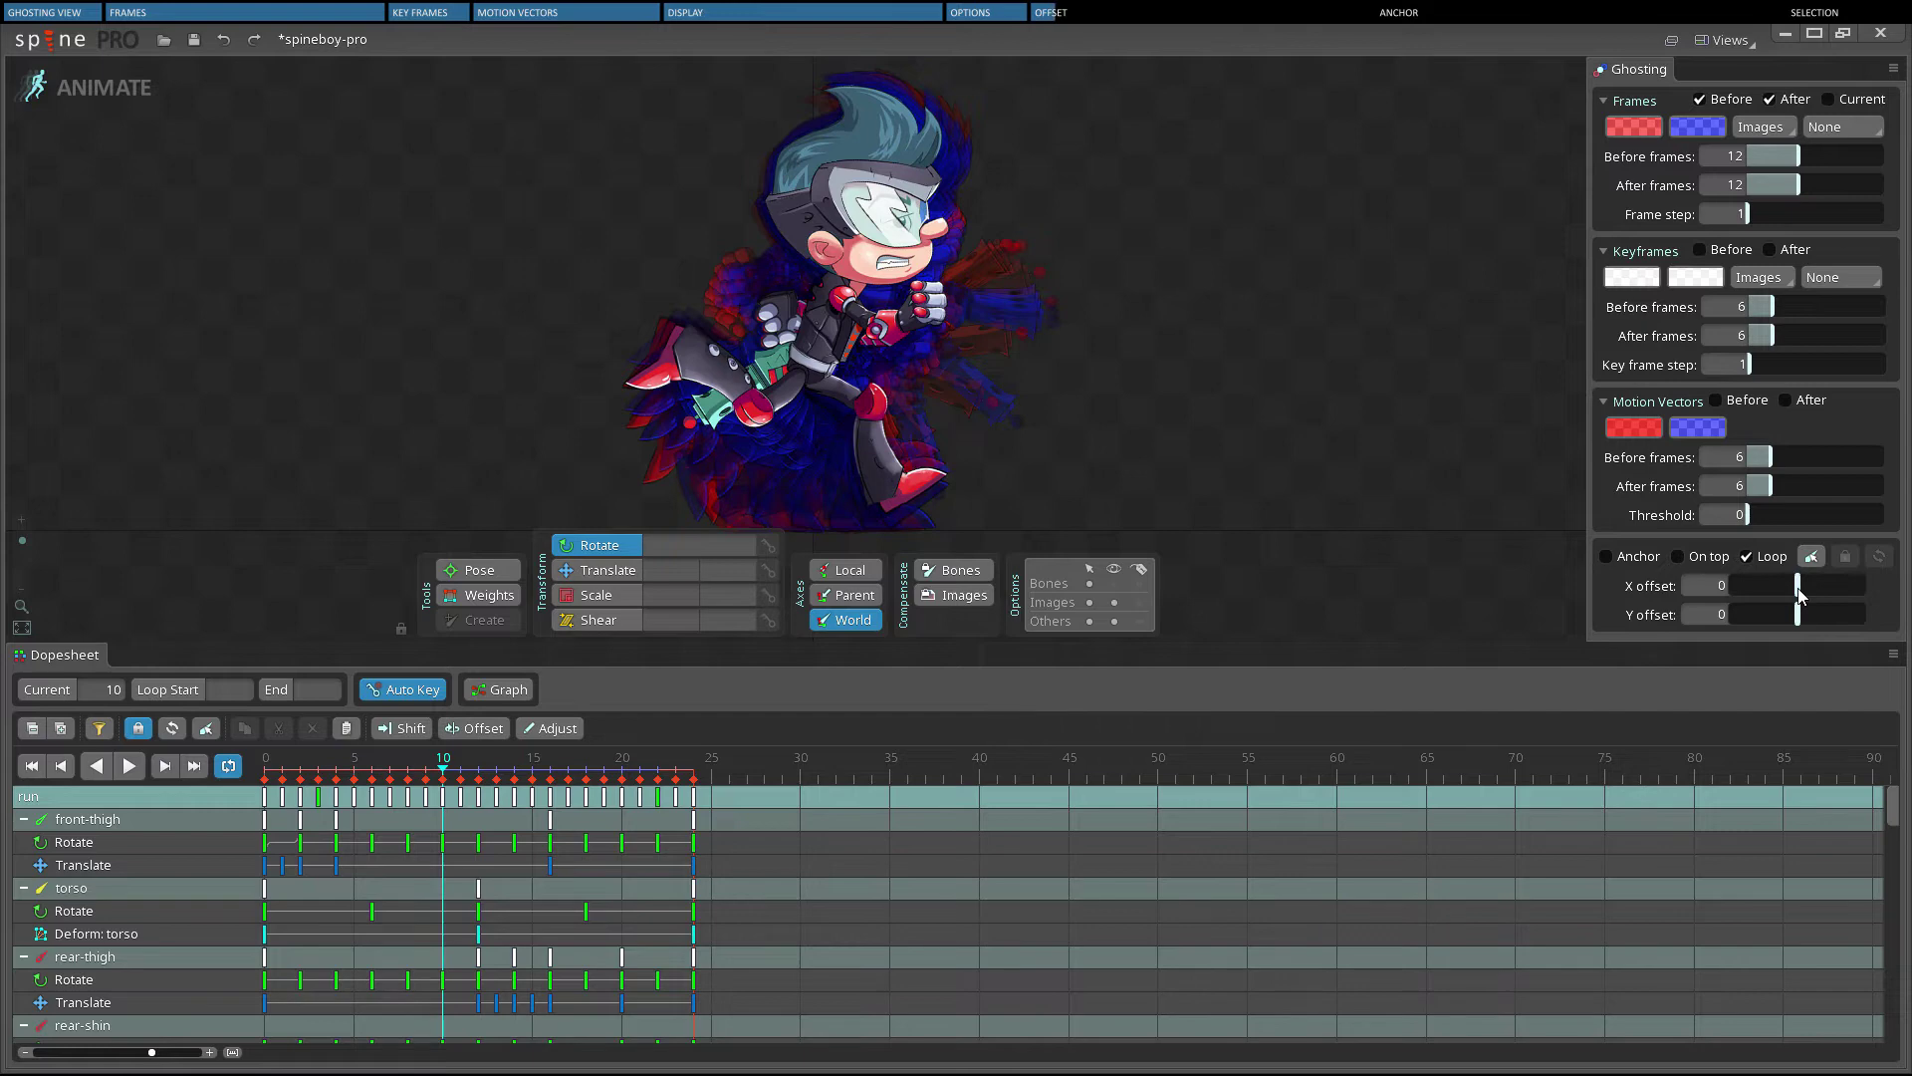
Spread the ghosts with an X offset of 48.1, increase it to 61.8, and scrub the run animation to frame 11
mouse_move(1798, 594)
left_mouse_down()
mouse_move(1822, 589)
mouse_move(1780, 593)
mouse_move(1830, 596)
left_mouse_up()
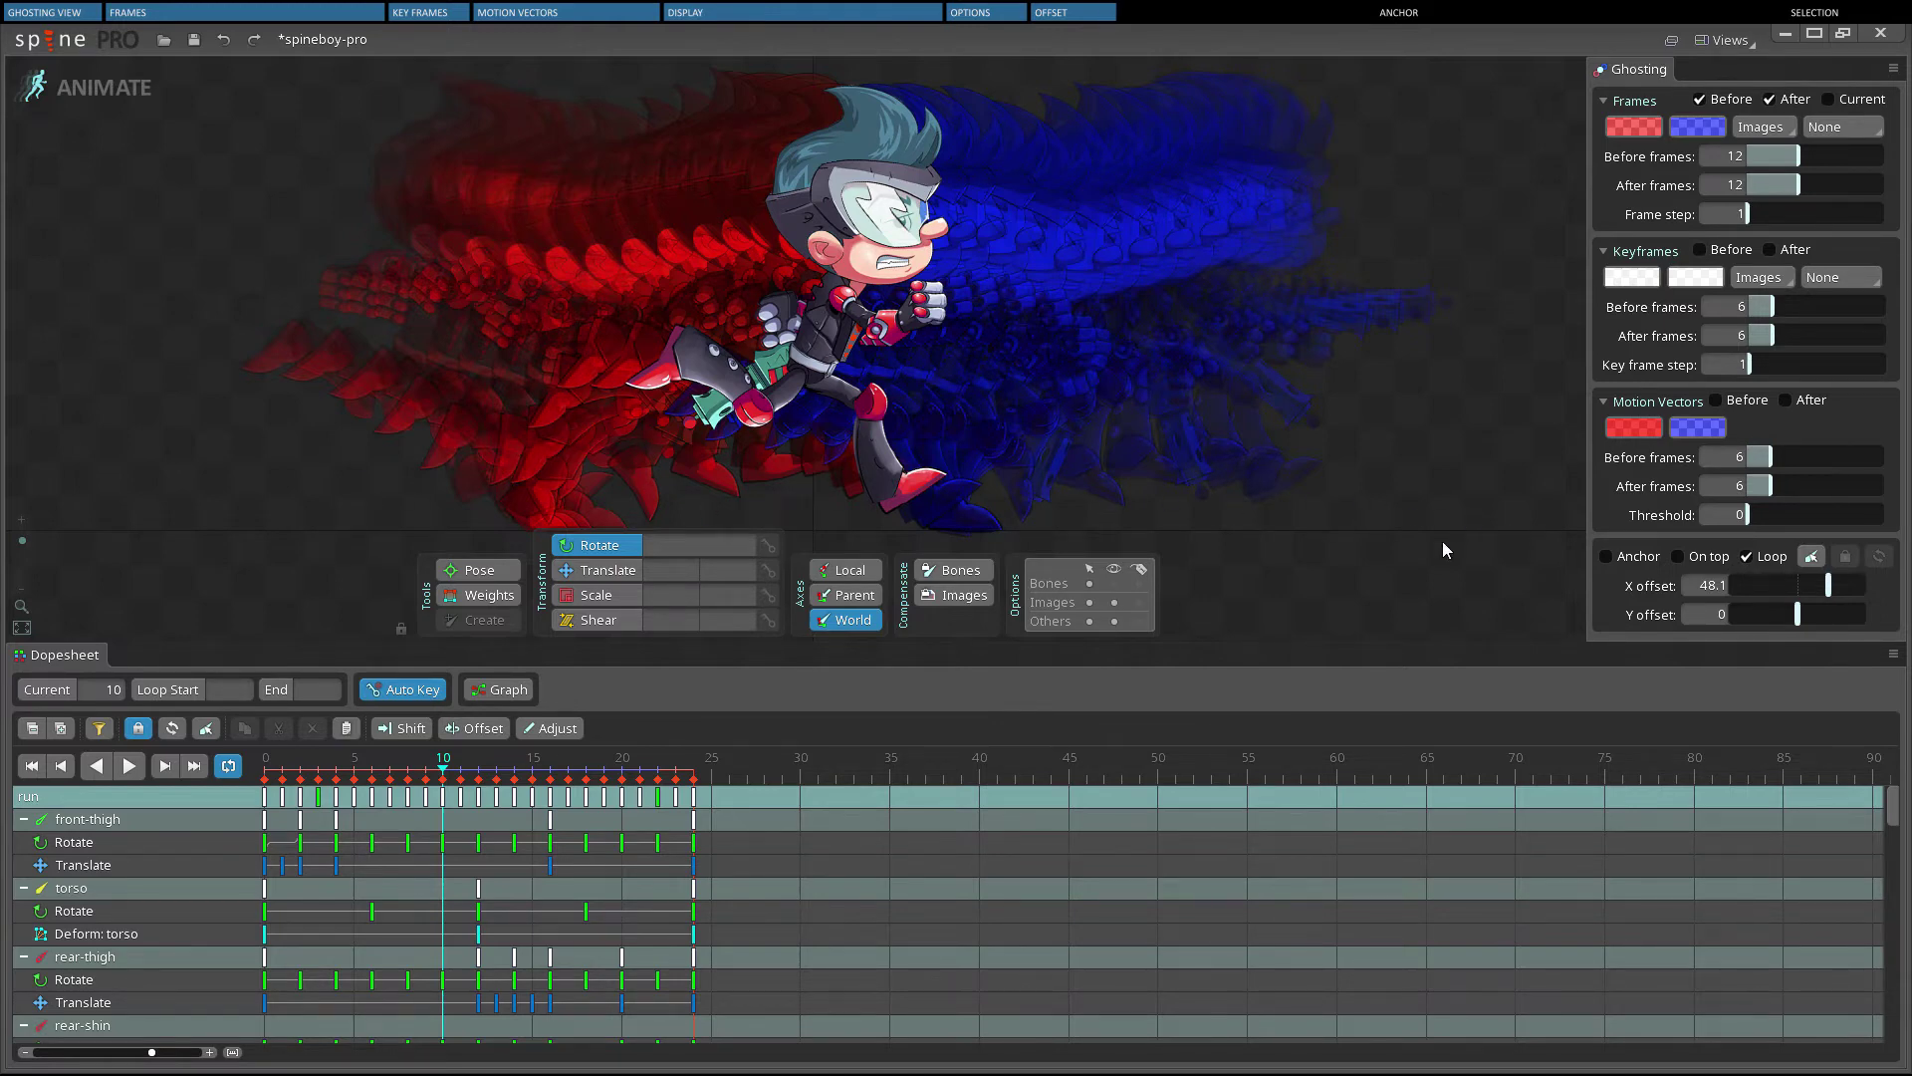
mouse_move(454, 761)
left_mouse_down()
mouse_move(592, 755)
mouse_move(426, 767)
left_mouse_up()
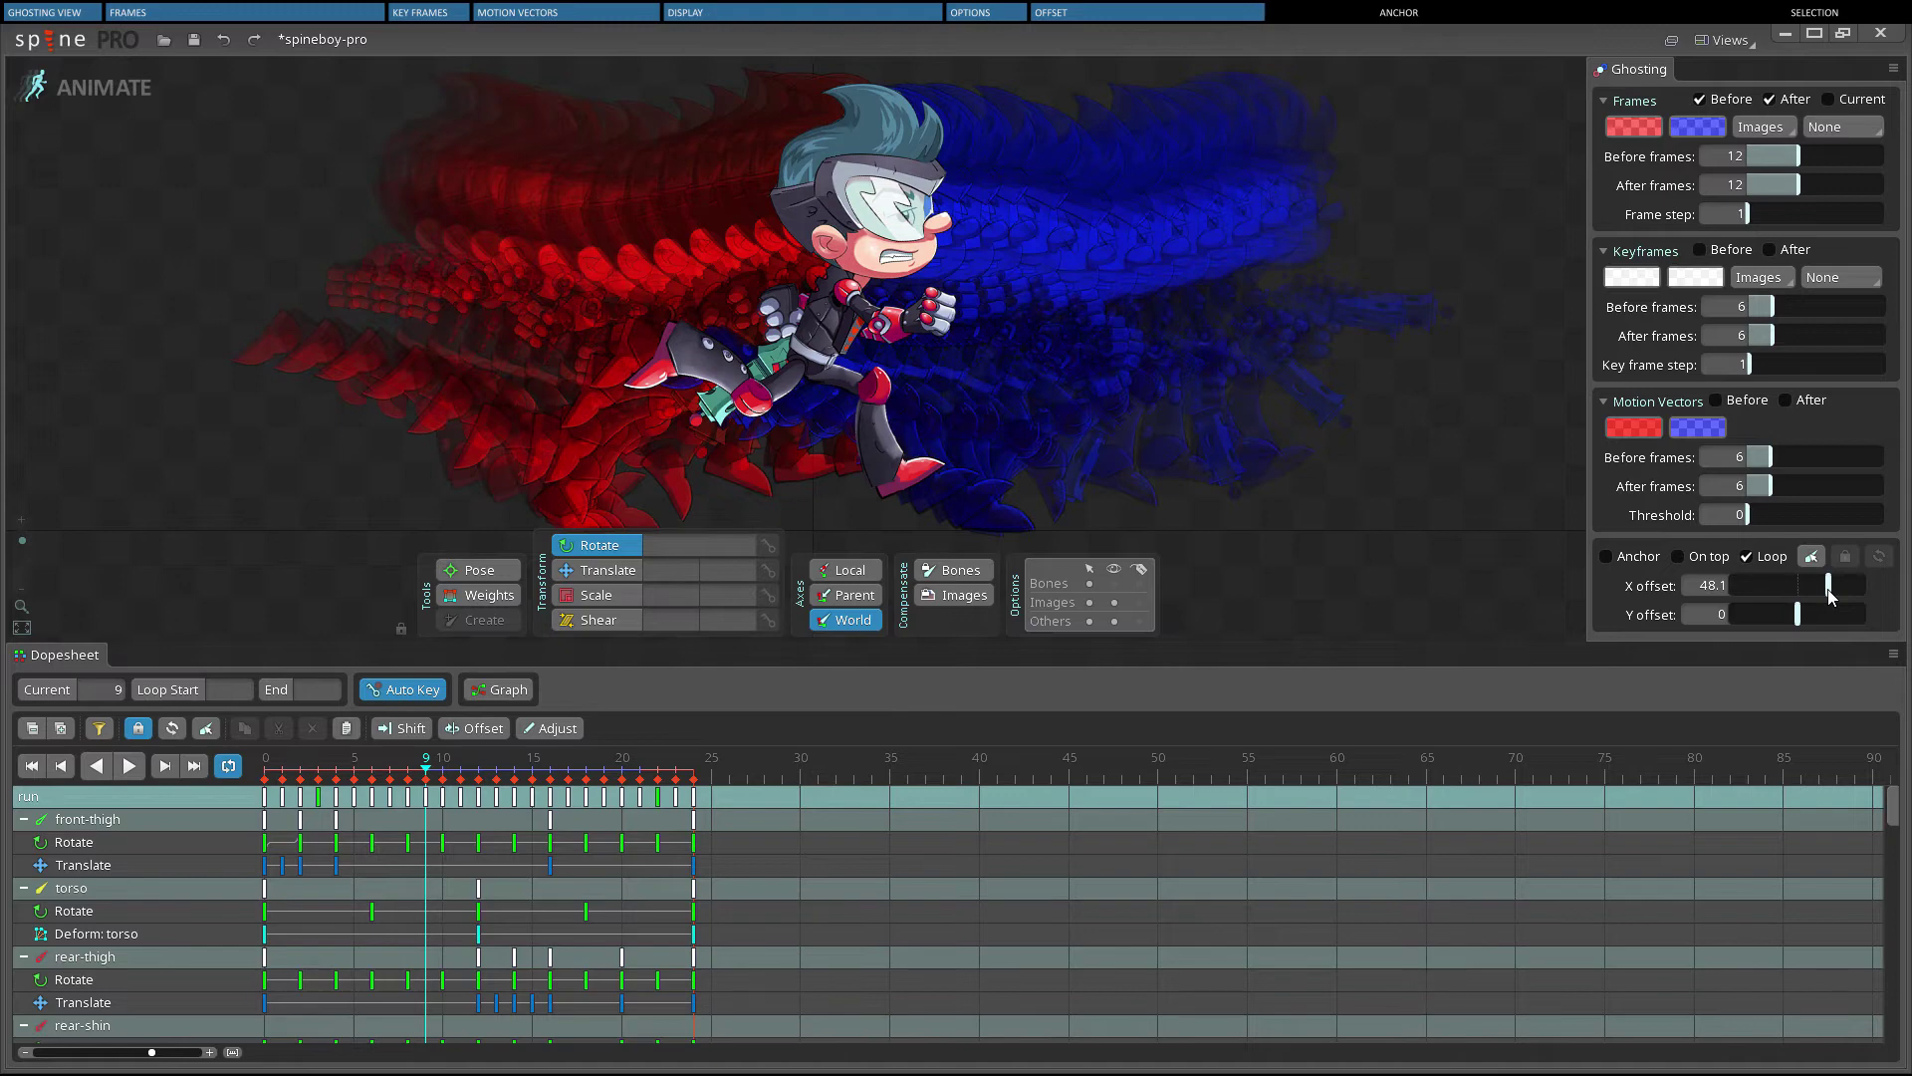
left_click_drag(1829, 595, 1837, 594)
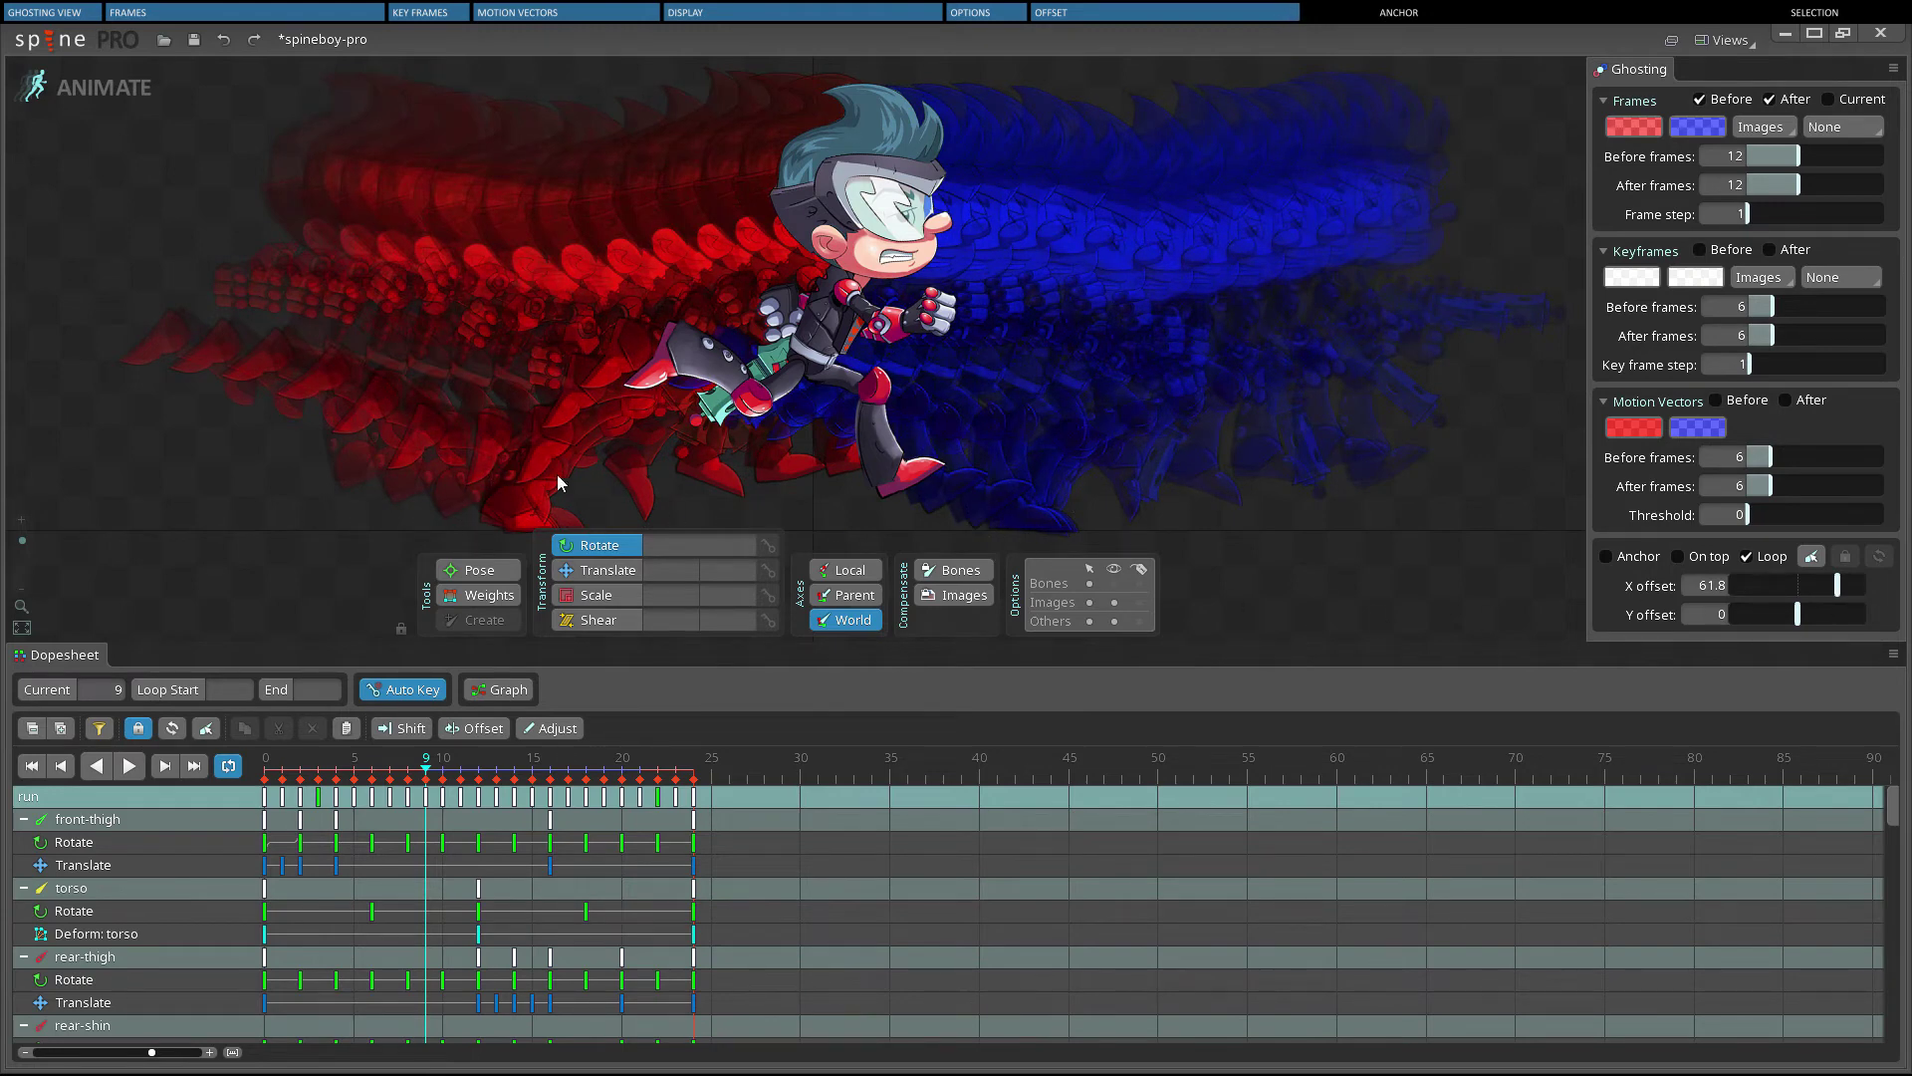
left_click_drag(425, 767, 464, 801)
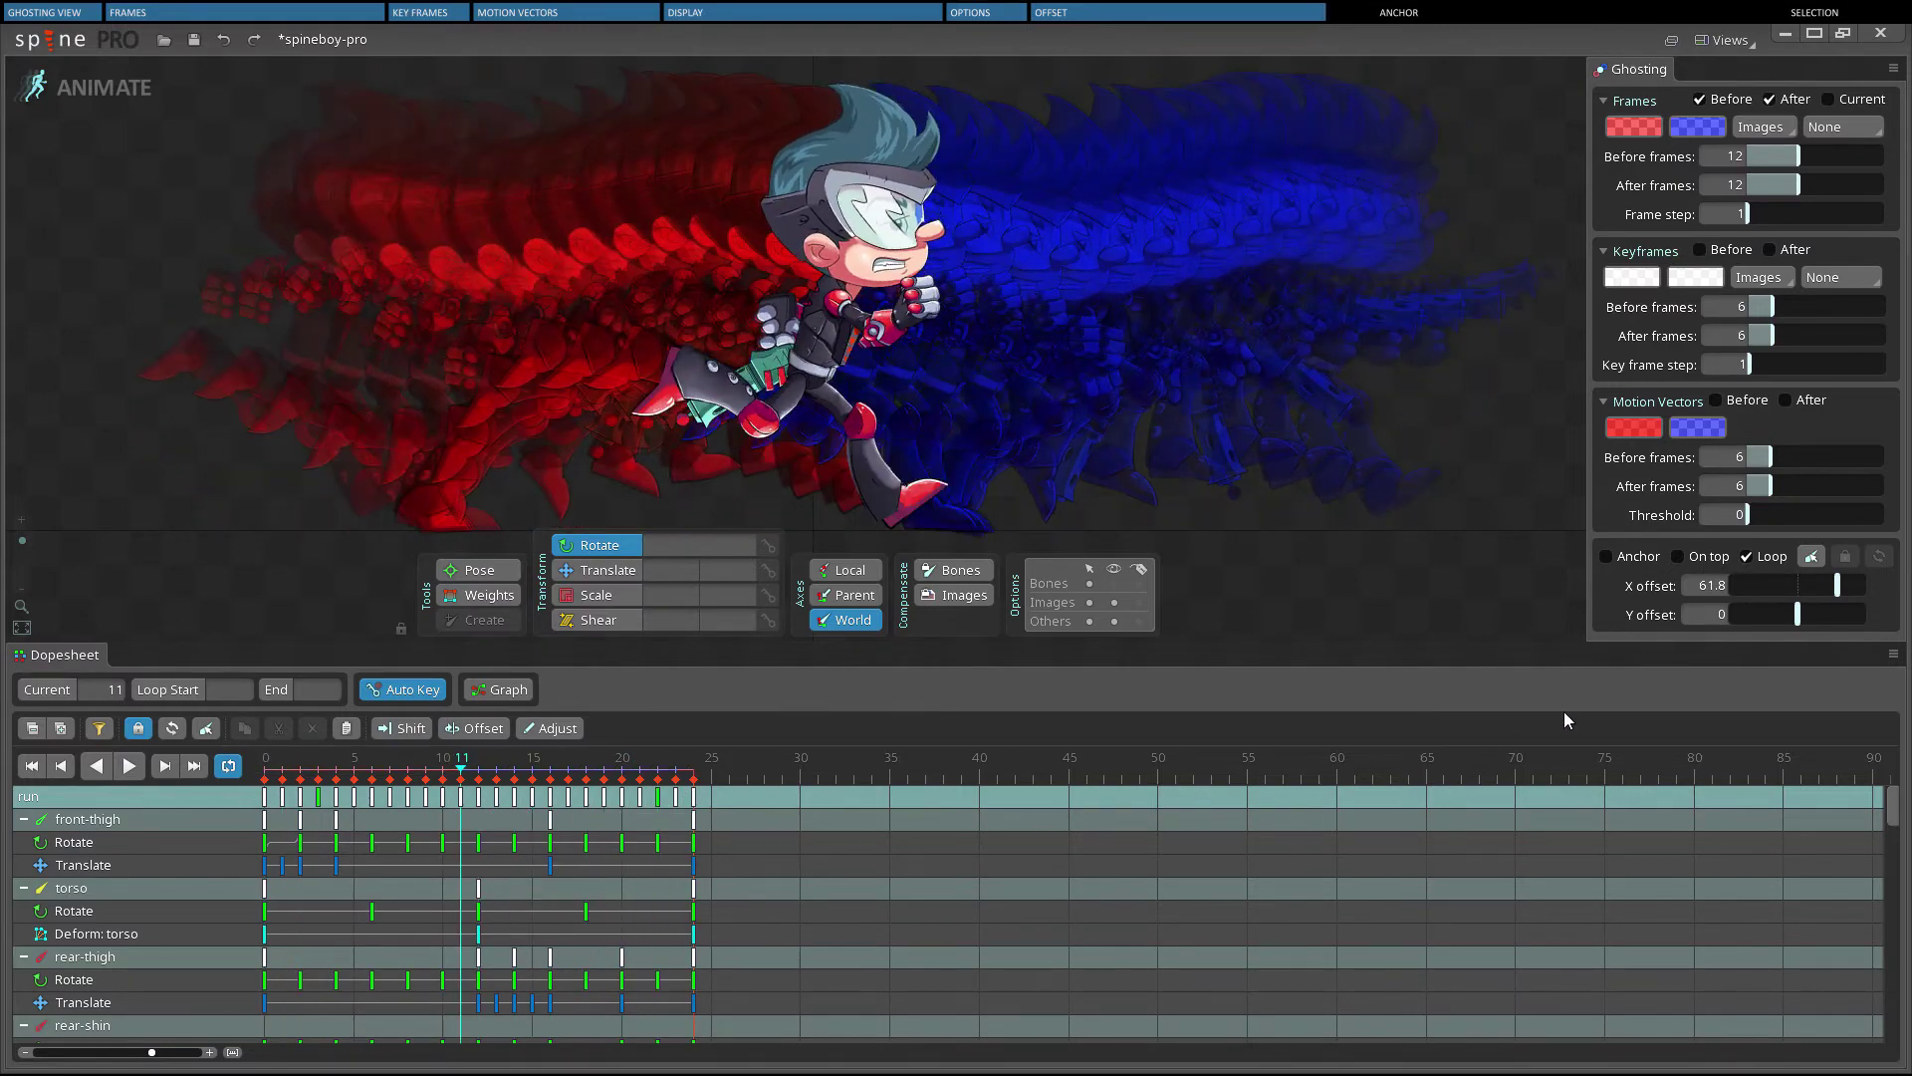
Try a vertical ghosting offset and return it to 0, and compare the run animation's playback with Anchor on and off
mouse_move(1798, 614)
left_mouse_down()
mouse_move(1819, 618)
mouse_move(1774, 619)
mouse_move(1797, 624)
left_mouse_up()
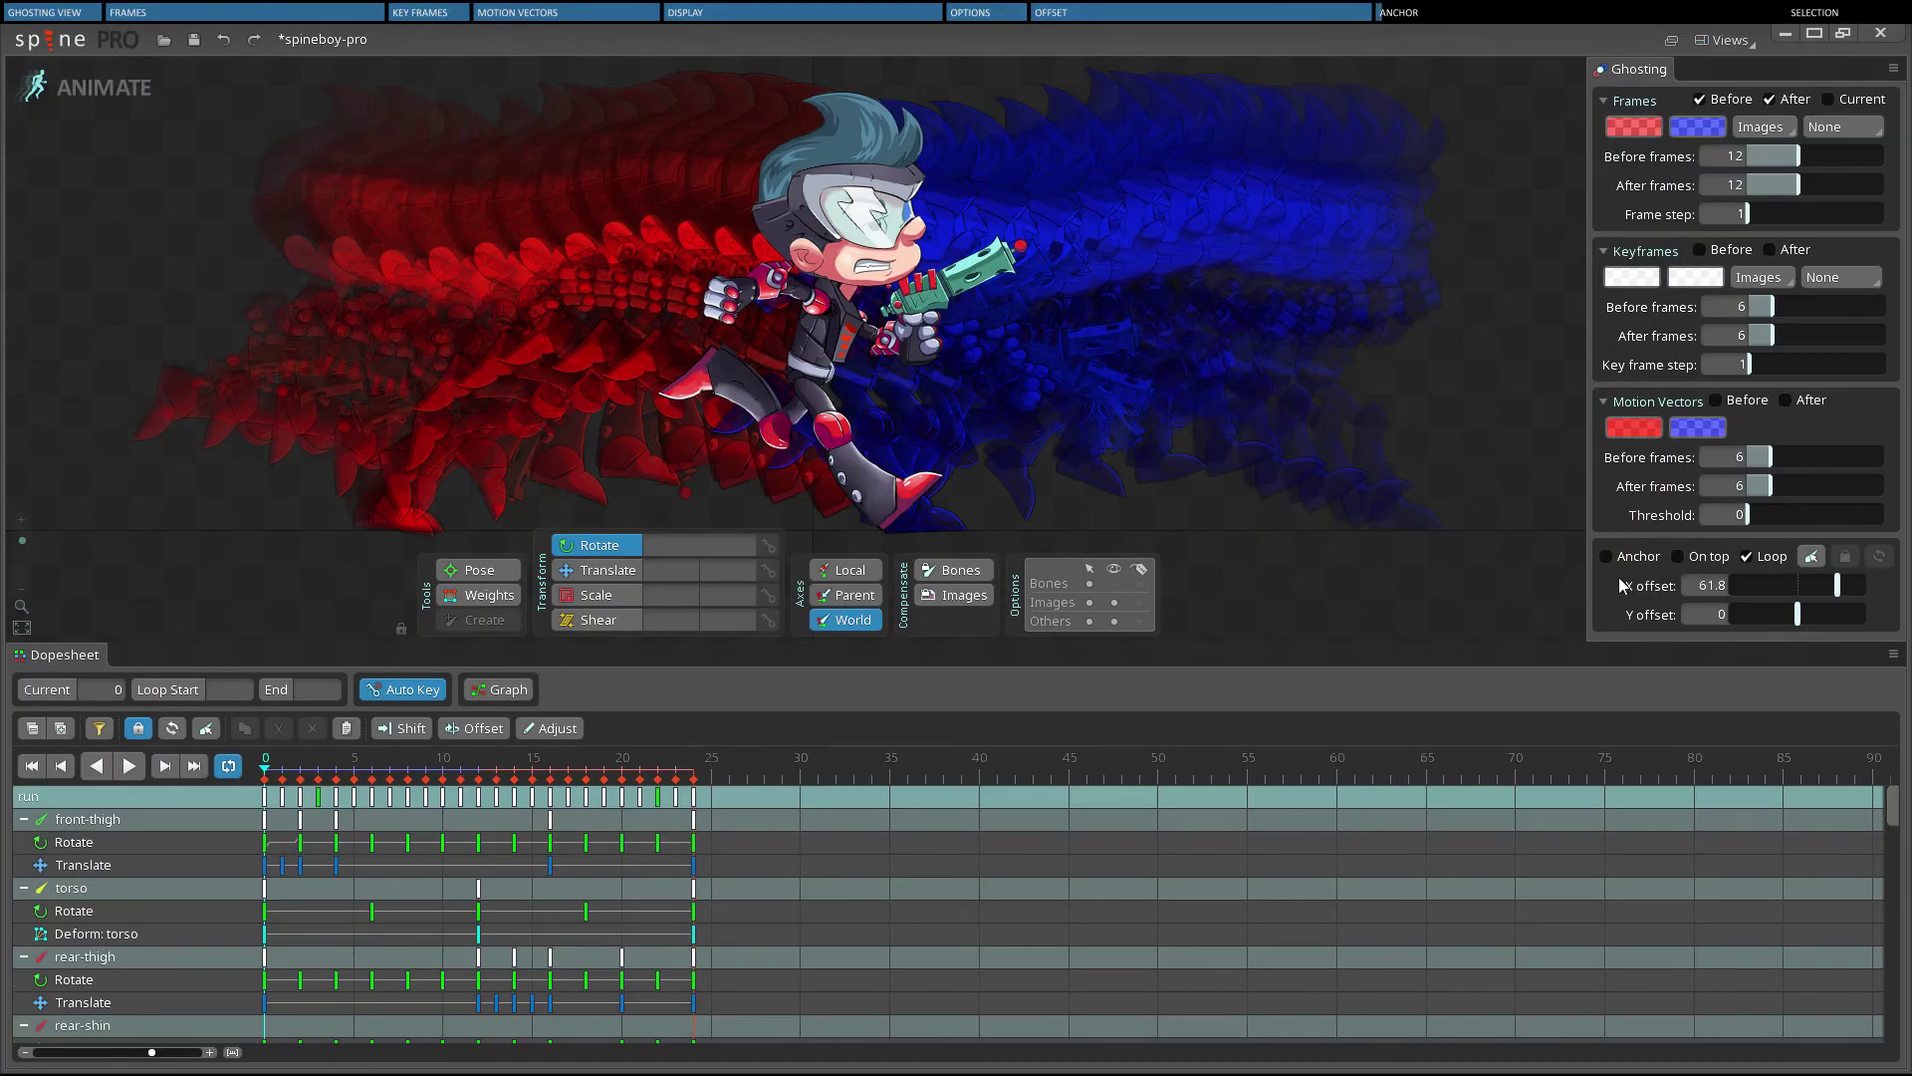
left_click(1608, 557)
left_click(1608, 557)
key("l")
left_click(1607, 557)
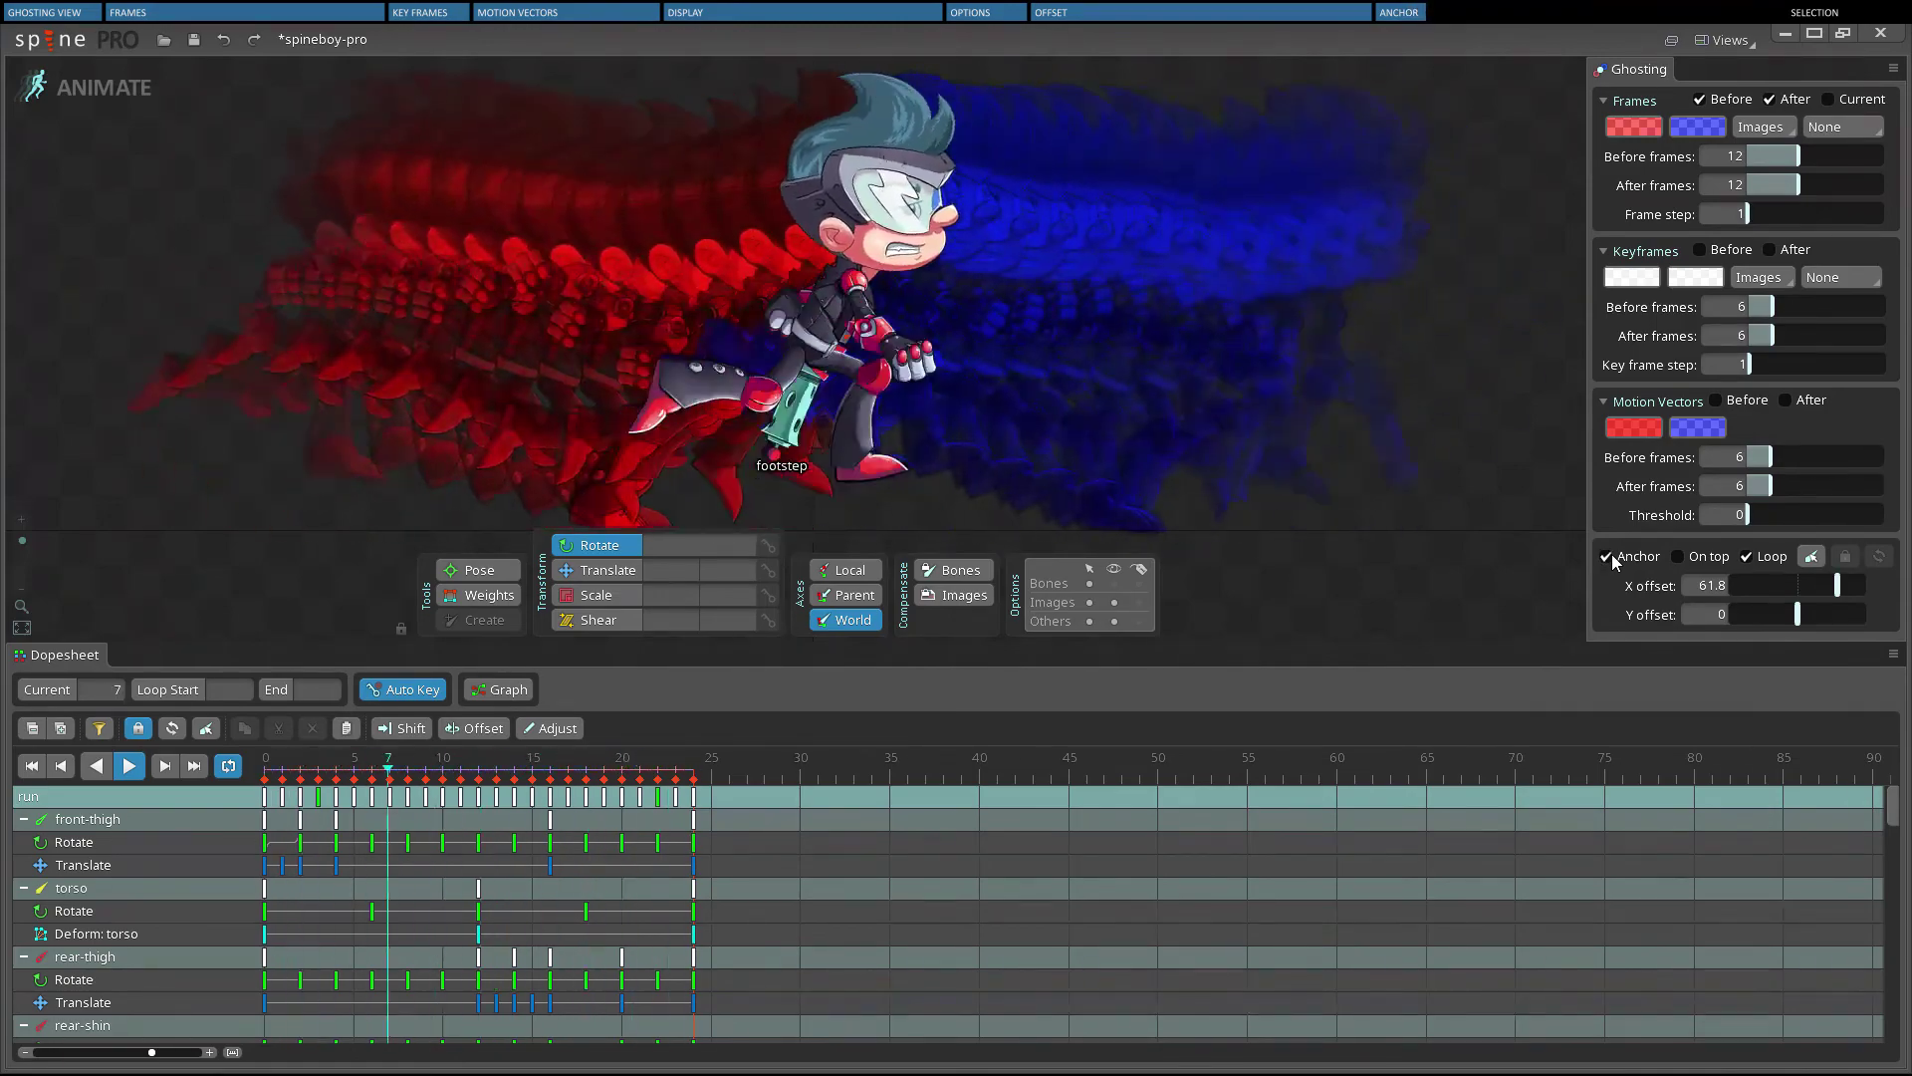
key("space")
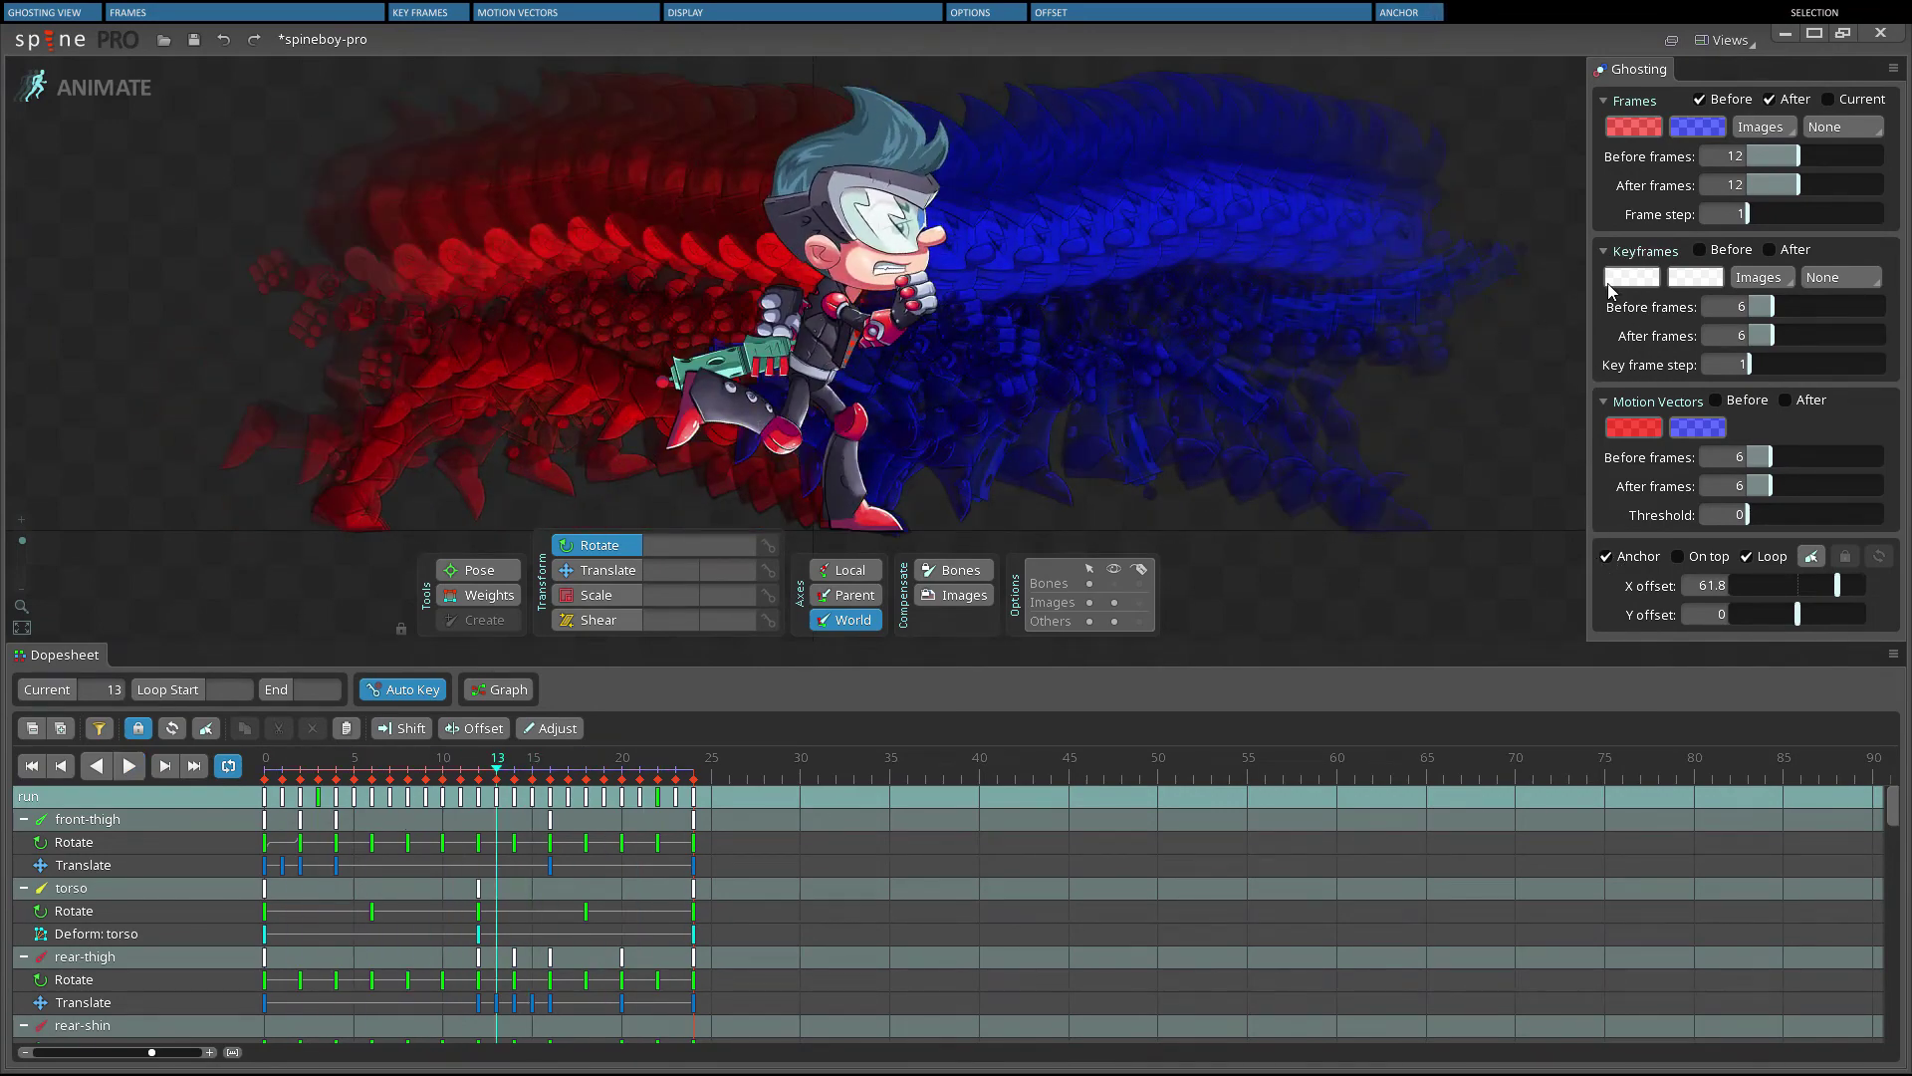
left_click(1605, 557)
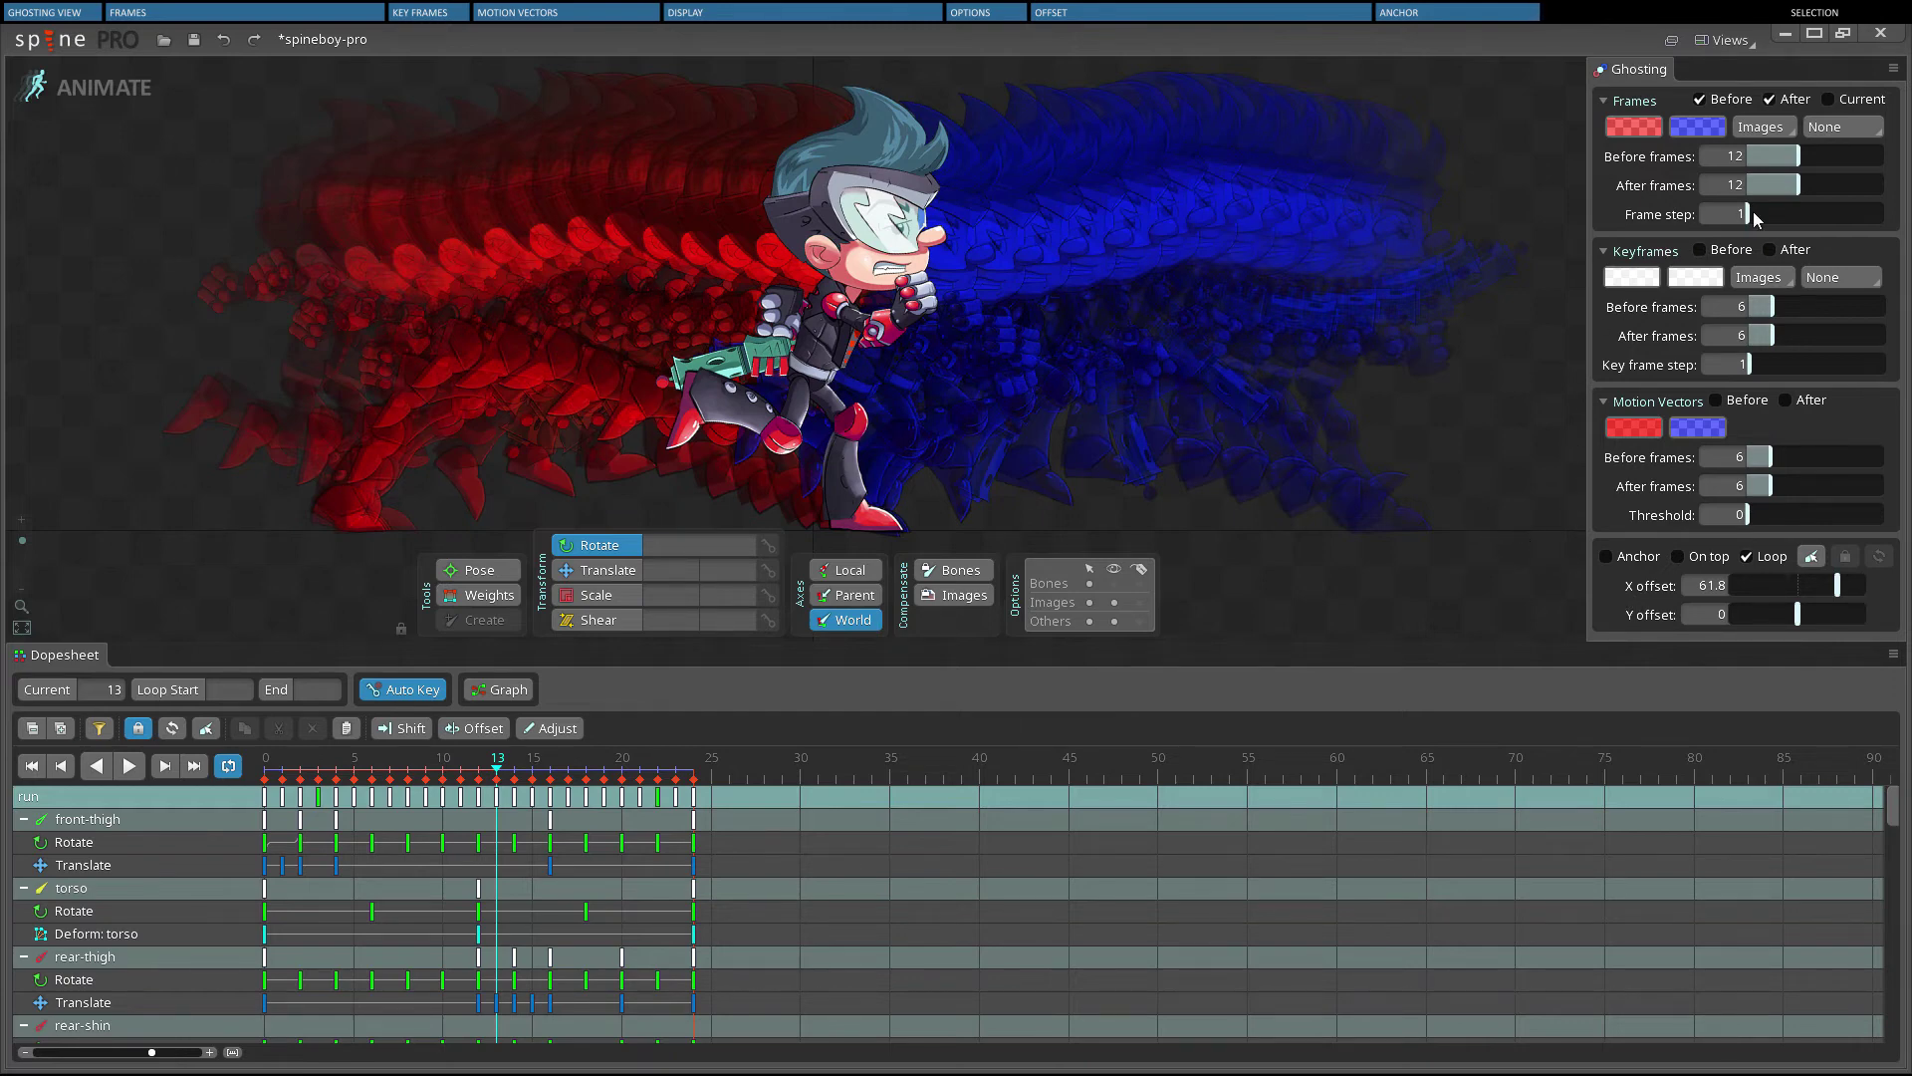
Set the Frames ghosting to a frame step of 3 with 6 before frames, and turn off the After ghosts
left_click_drag(1752, 211, 1773, 162)
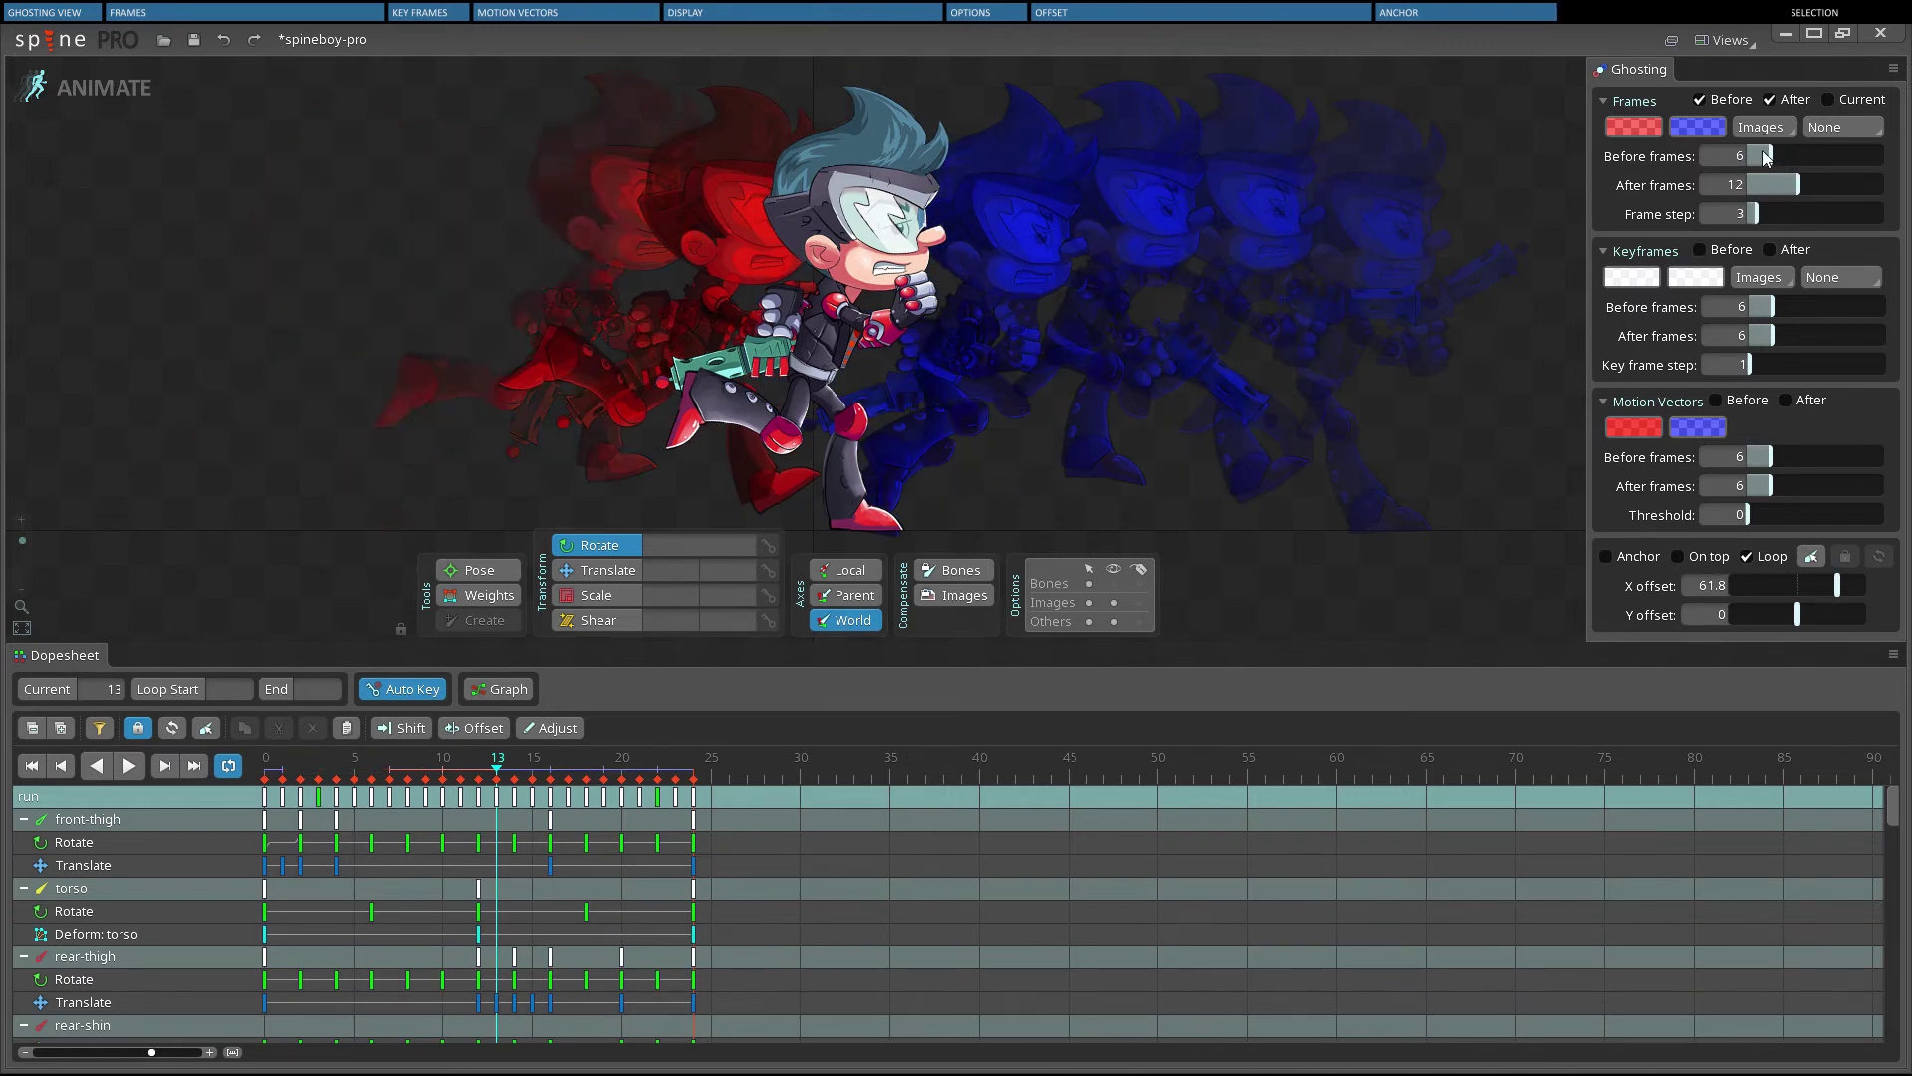
left_click(1770, 99)
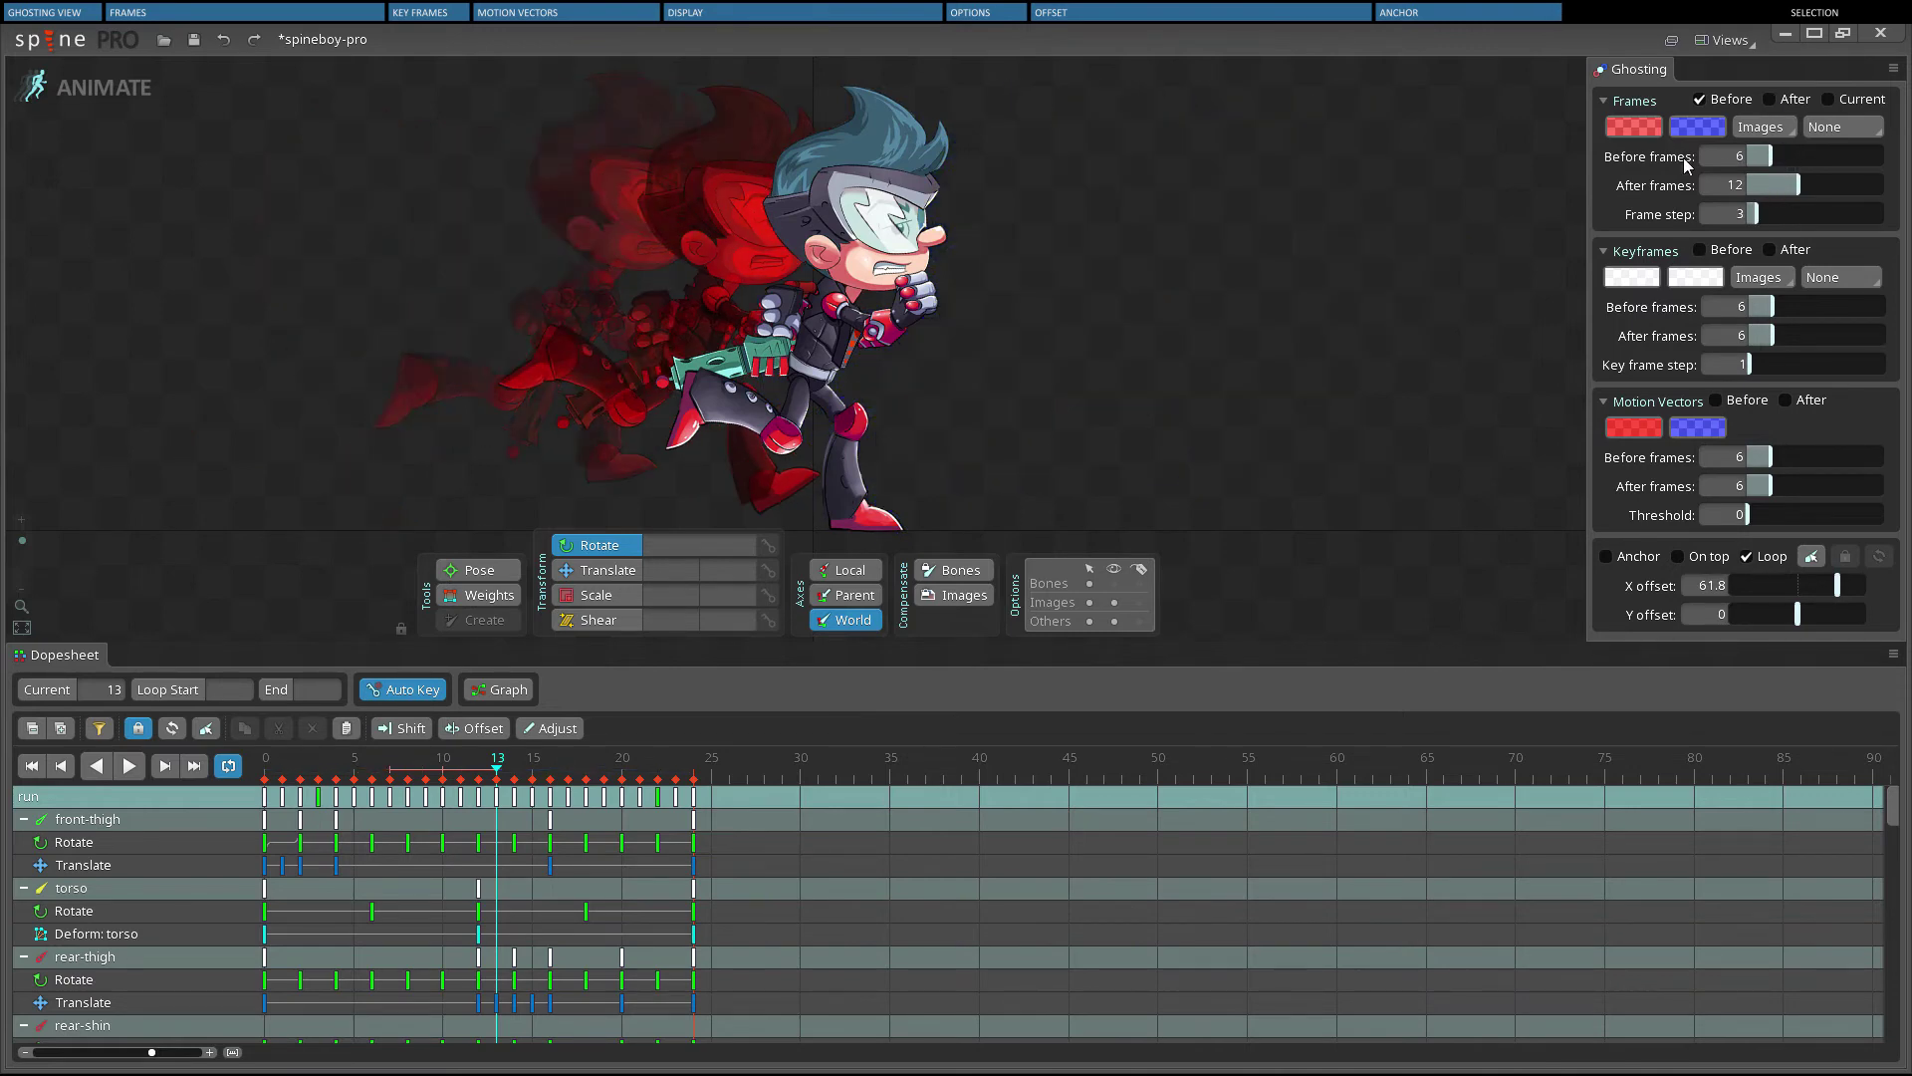
Move the run animation to frame 10.5 and turn on Anchor for the ghosting
left_click(122, 695)
type("10.5")
key("Return")
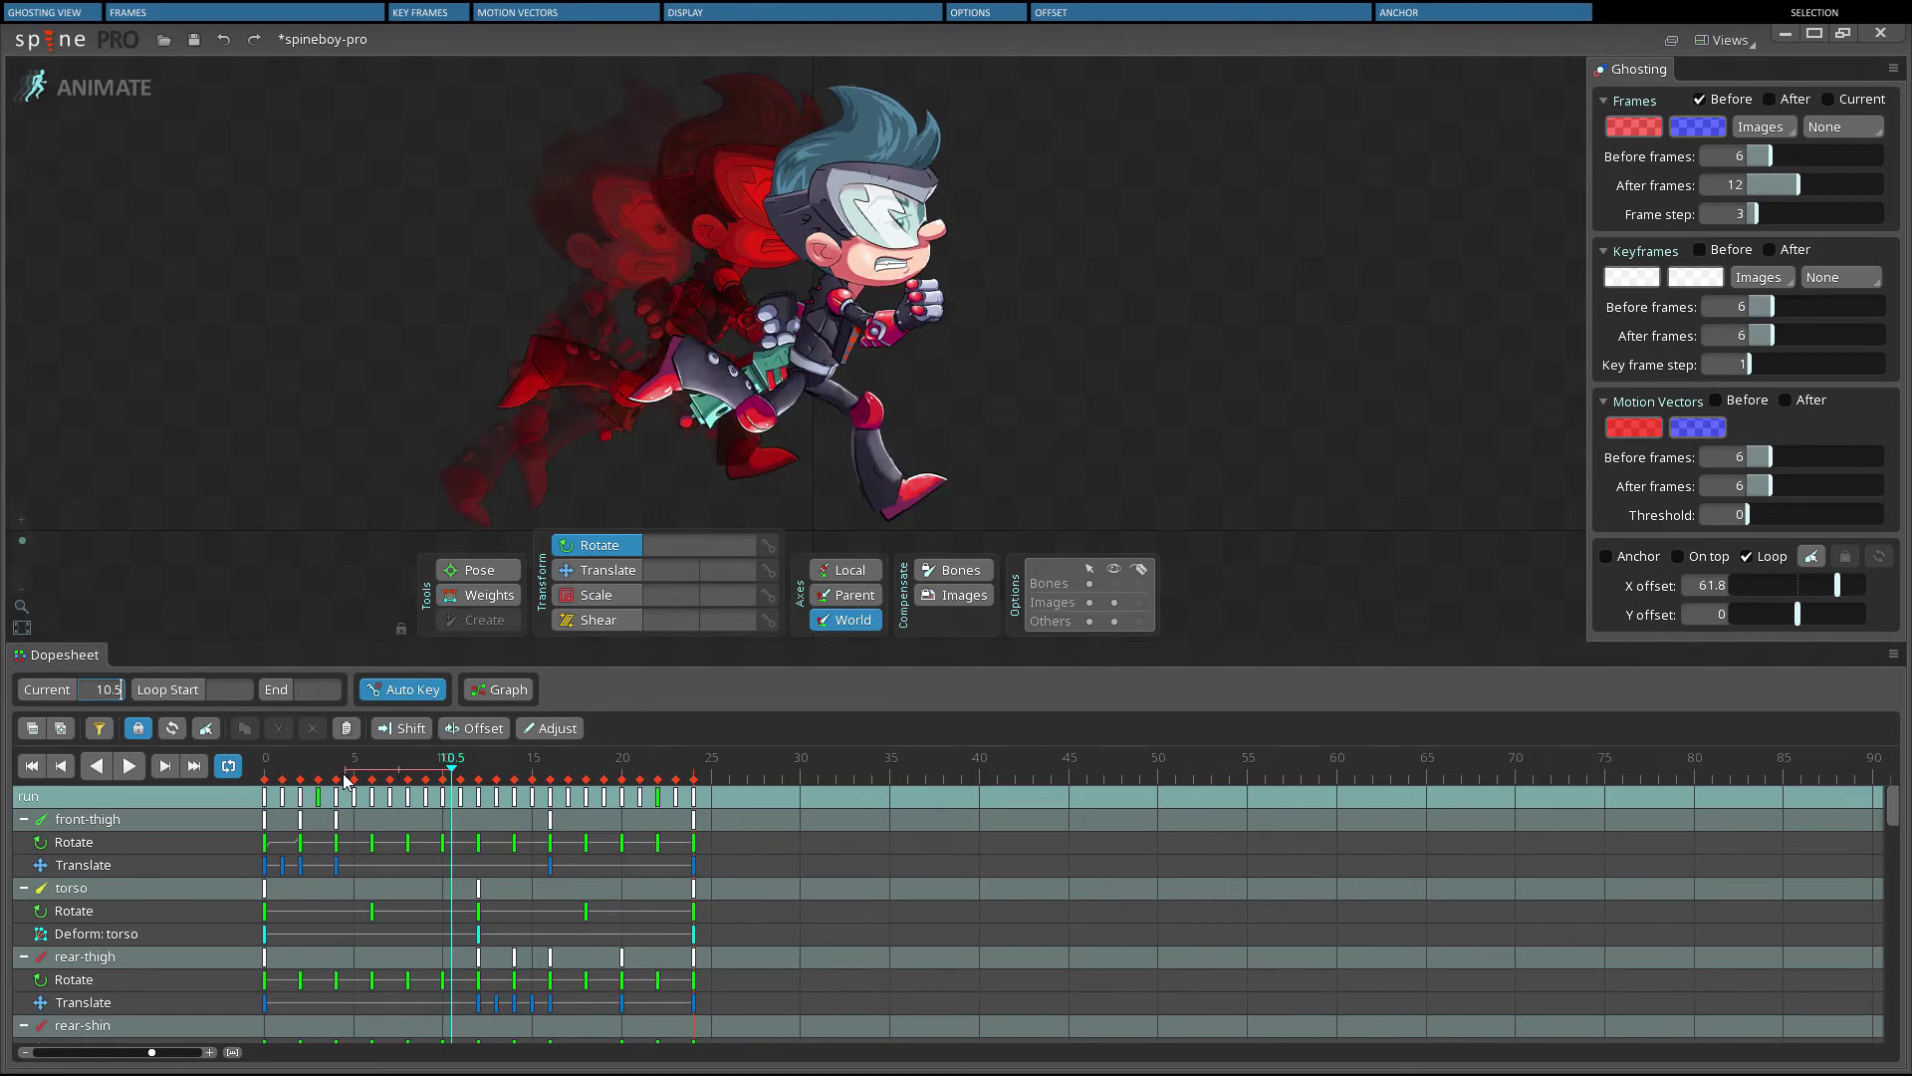
left_click(1605, 556)
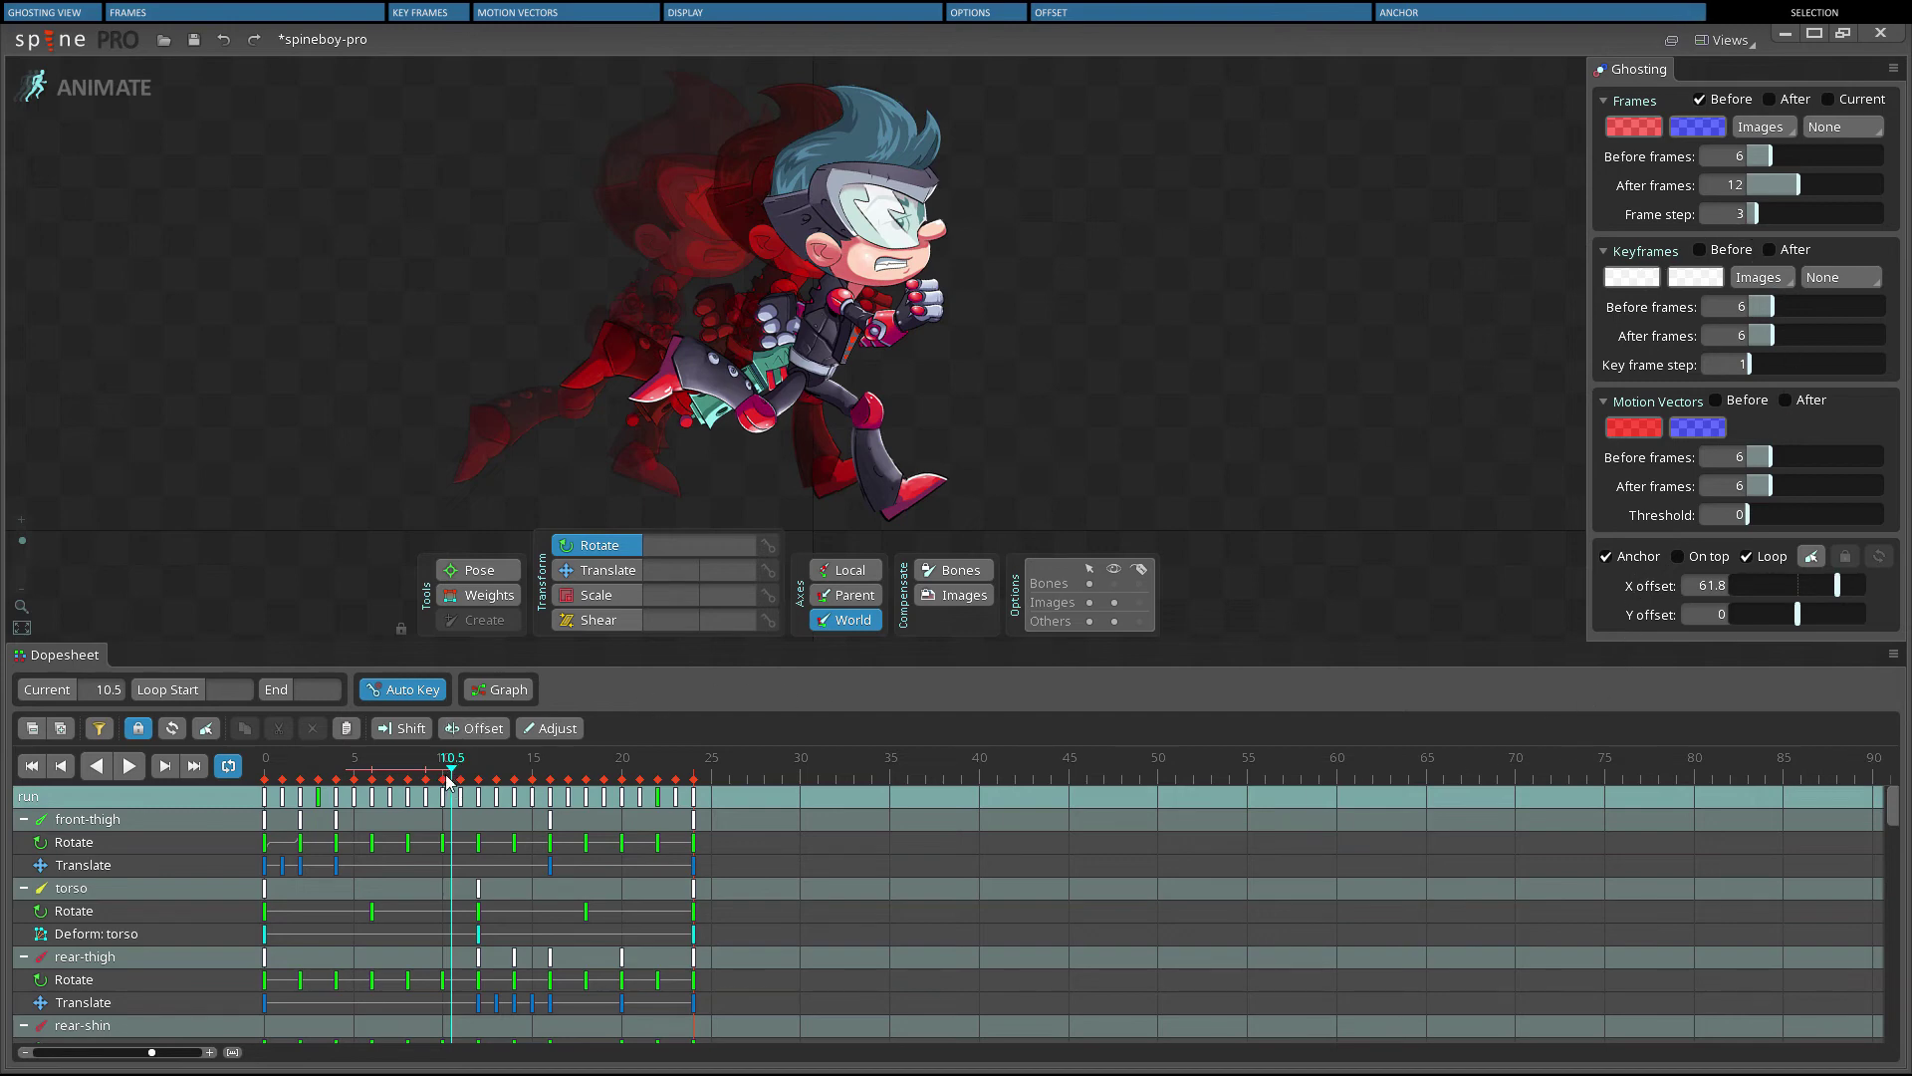
left_click(338, 796)
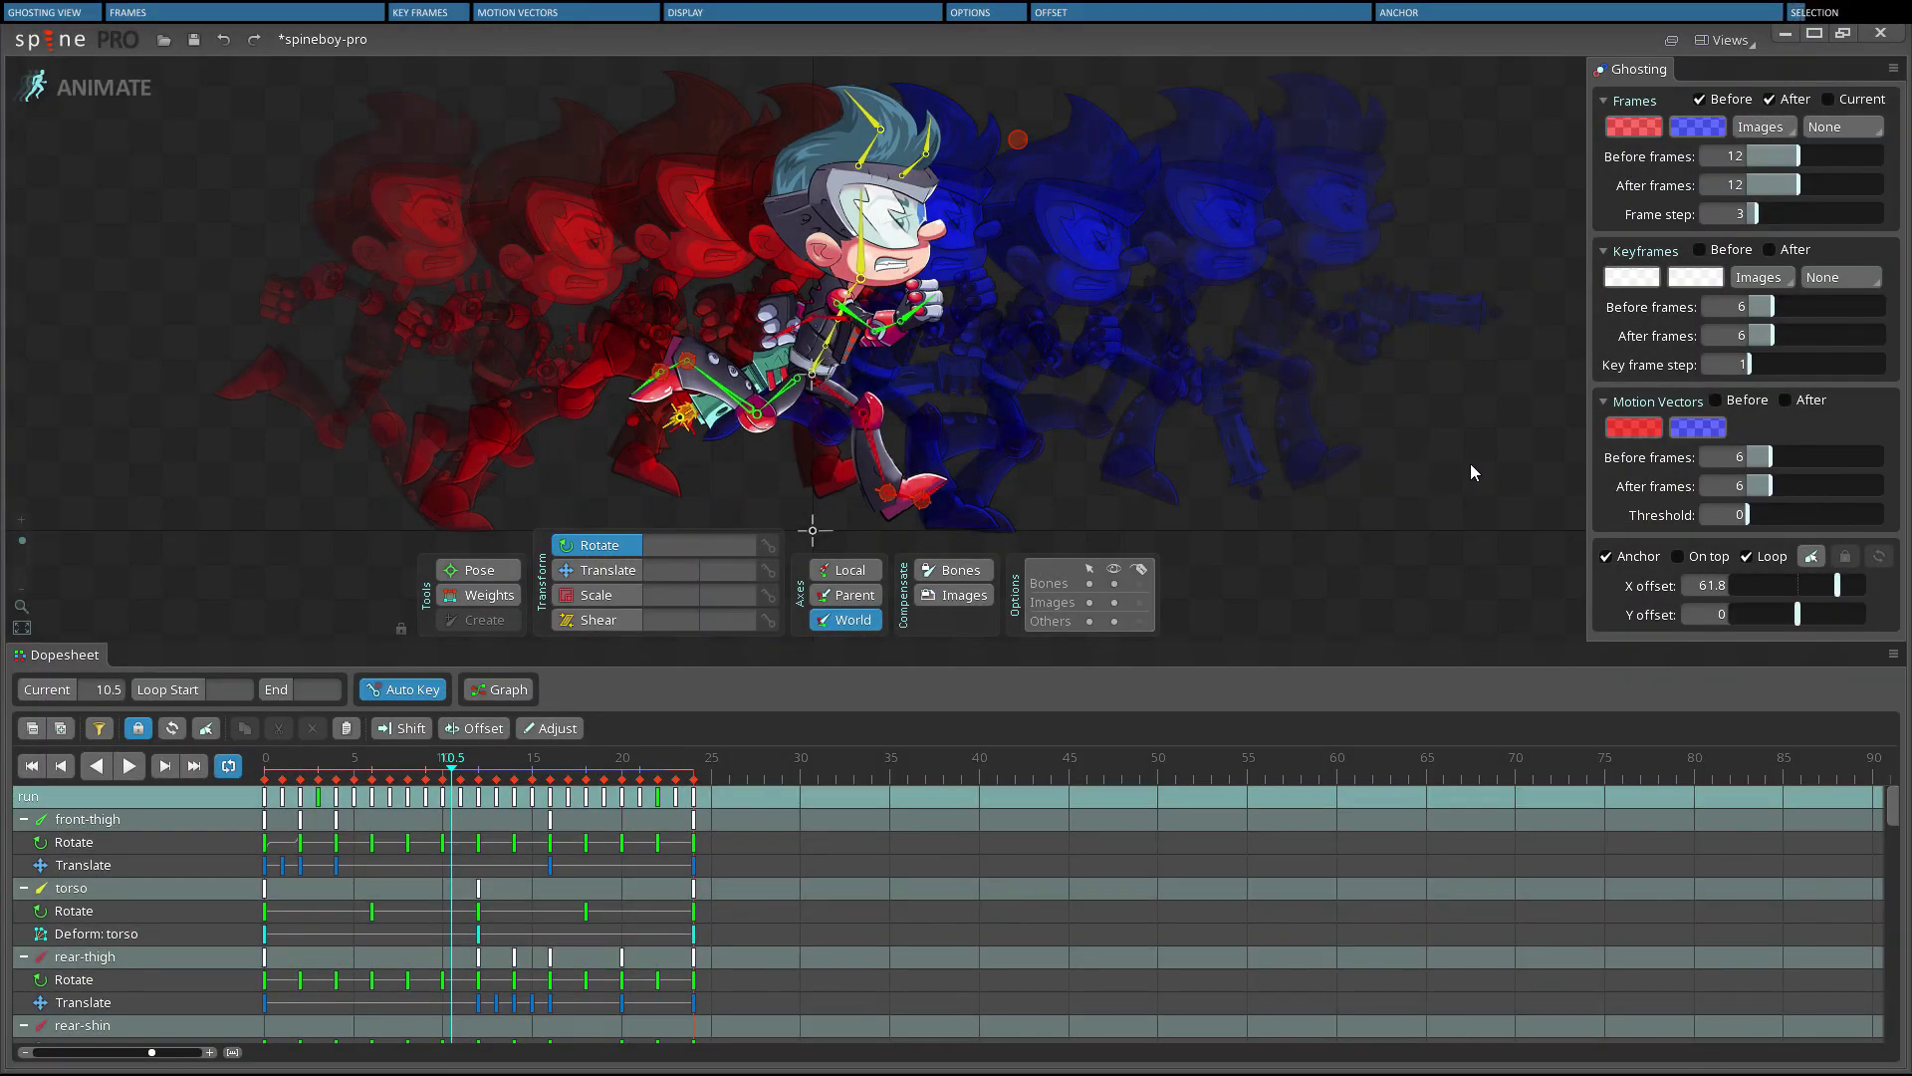
Limit the ghosting to the selected bones, select the head bone, and lock the ghosting to that selection
left_click(1809, 558)
left_click(863, 256)
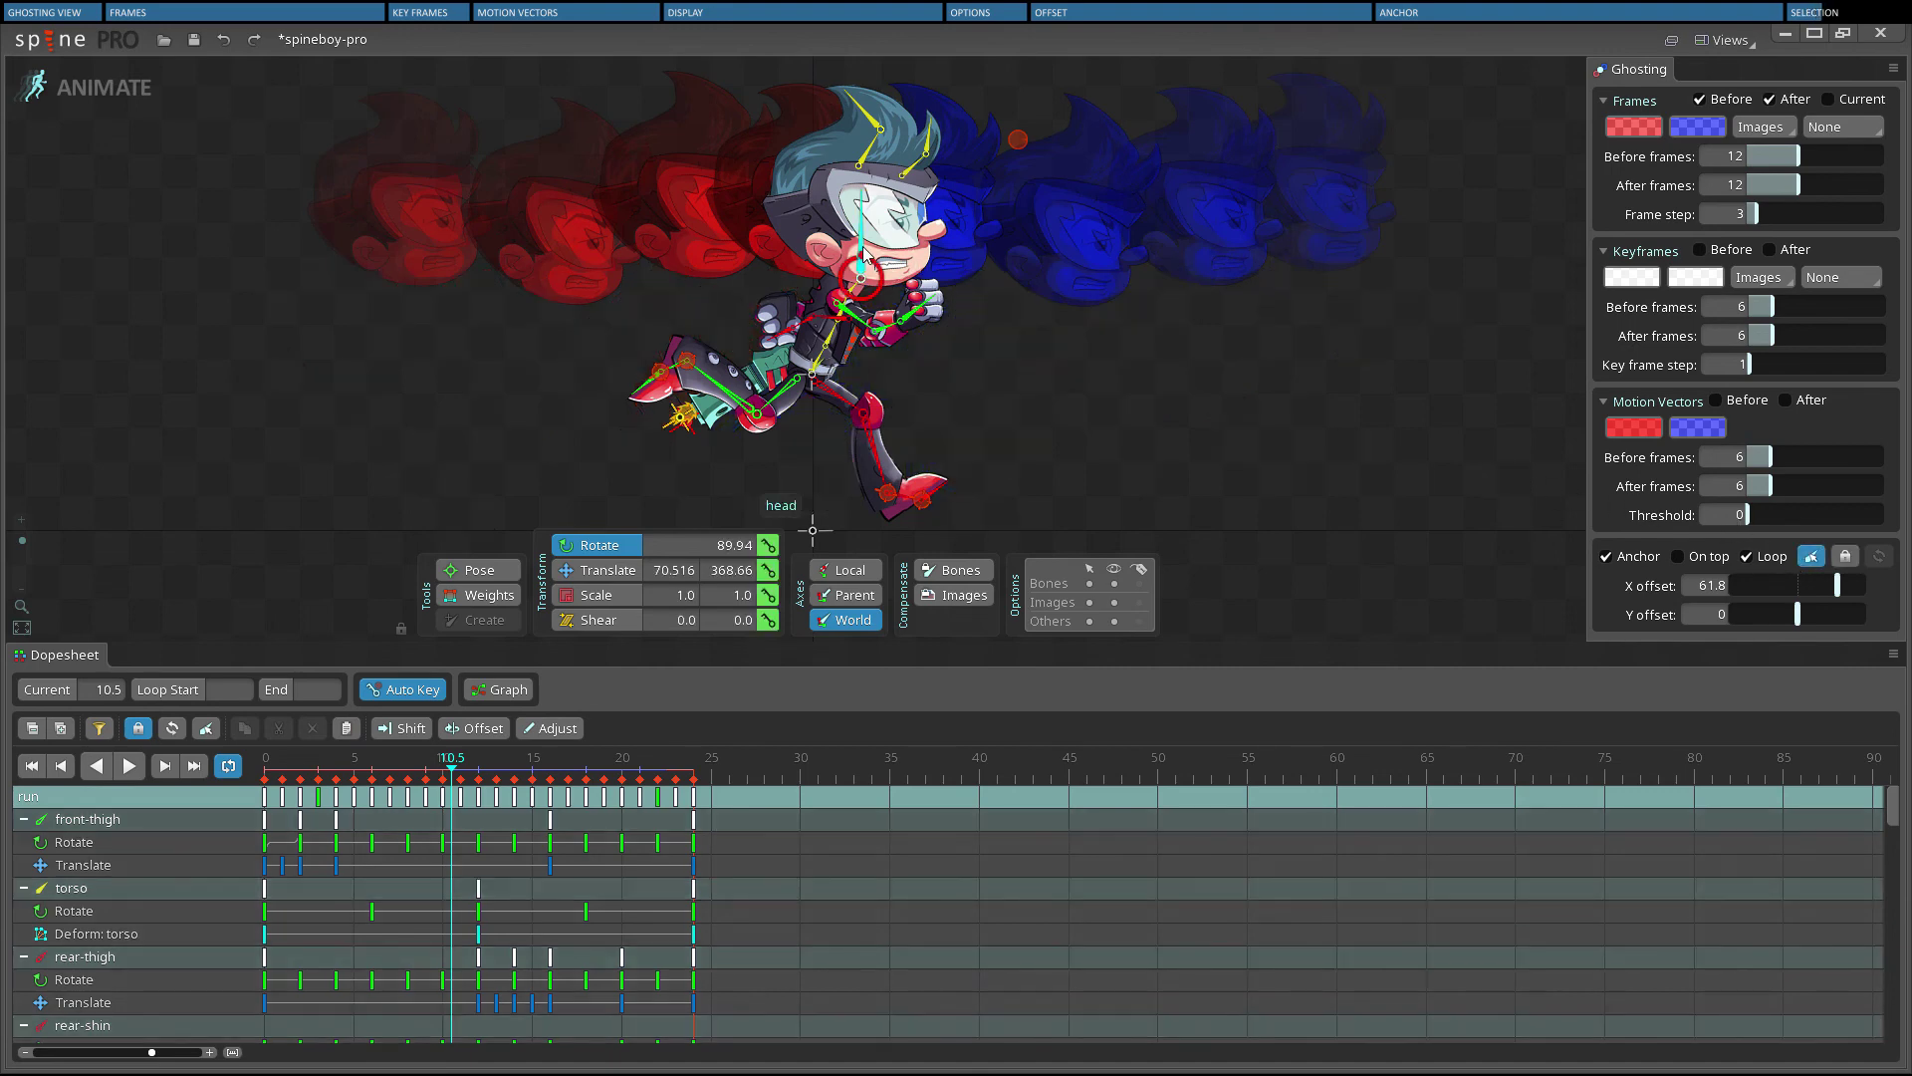
left_click(1849, 554)
Update the locked ghosting selection to the rear-shin bone, and update it again with nothing selected
left_click(870, 429)
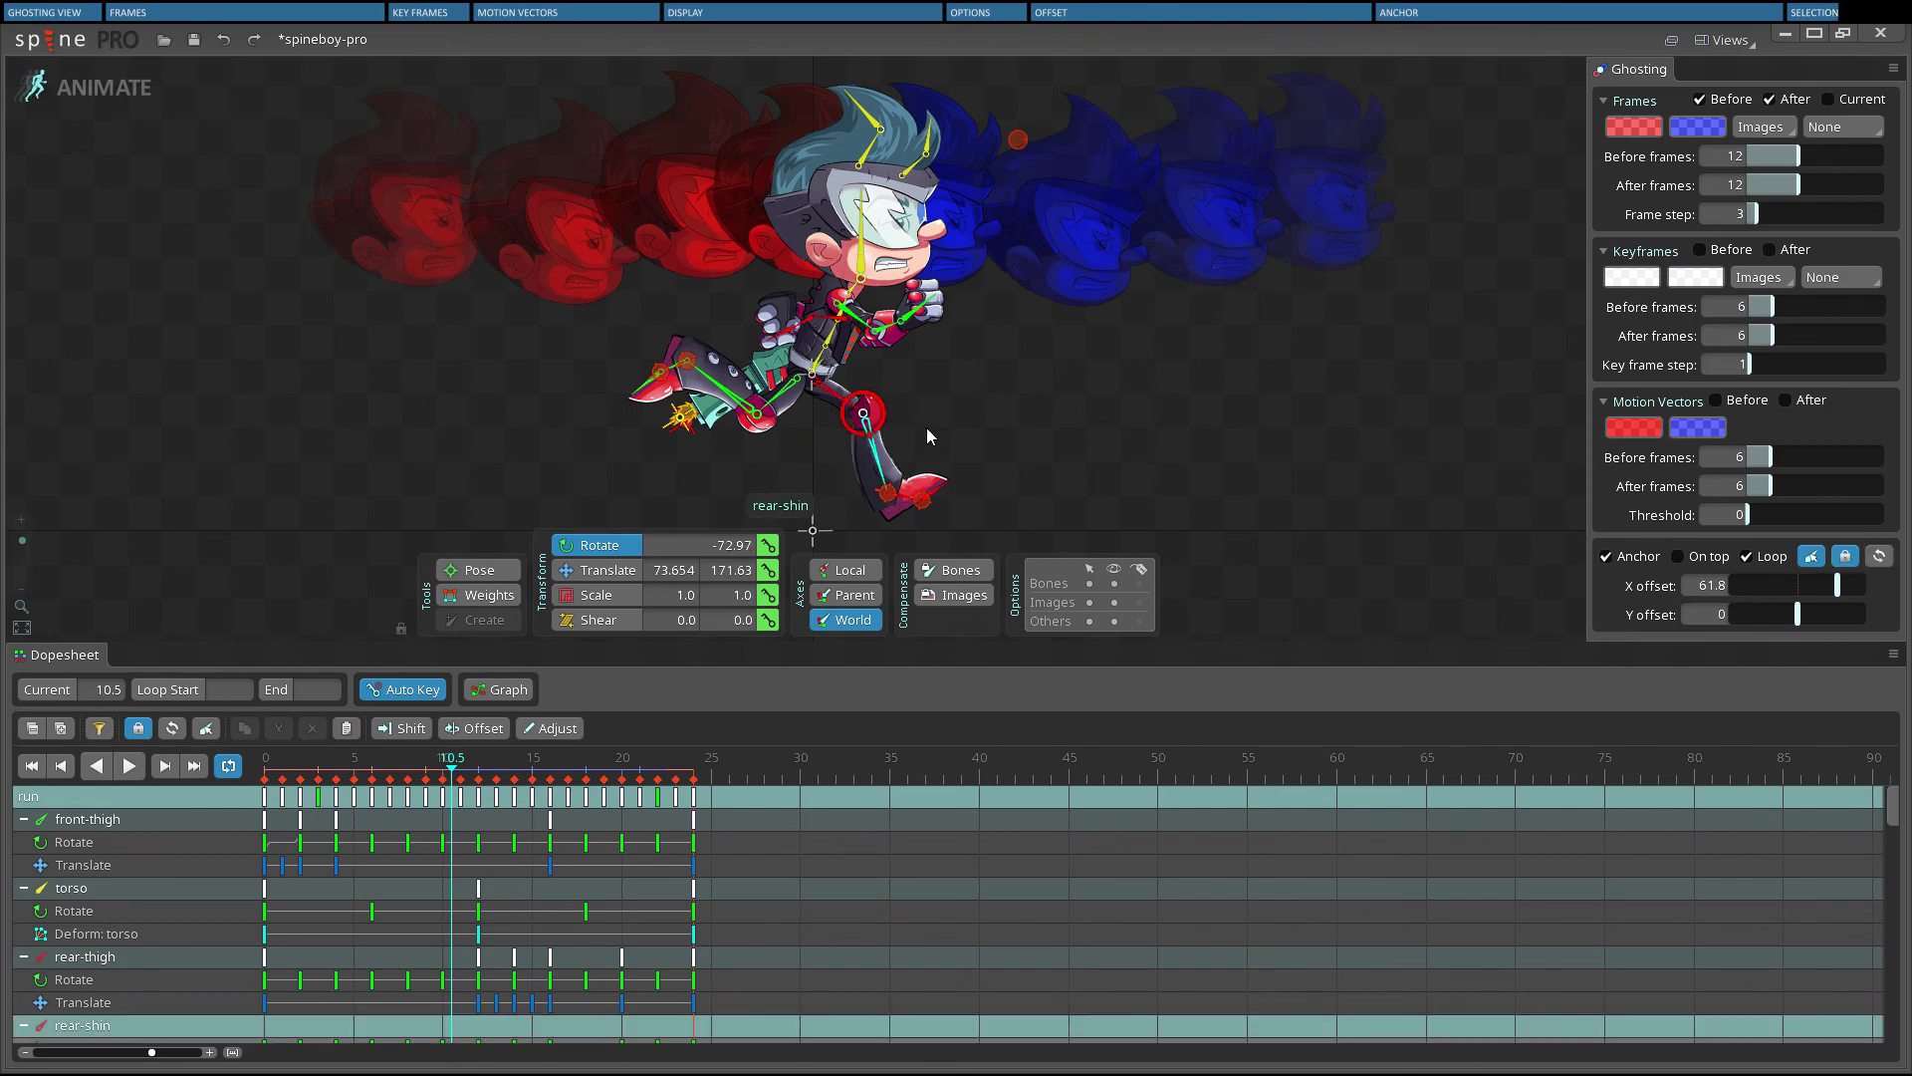
left_click(1879, 556)
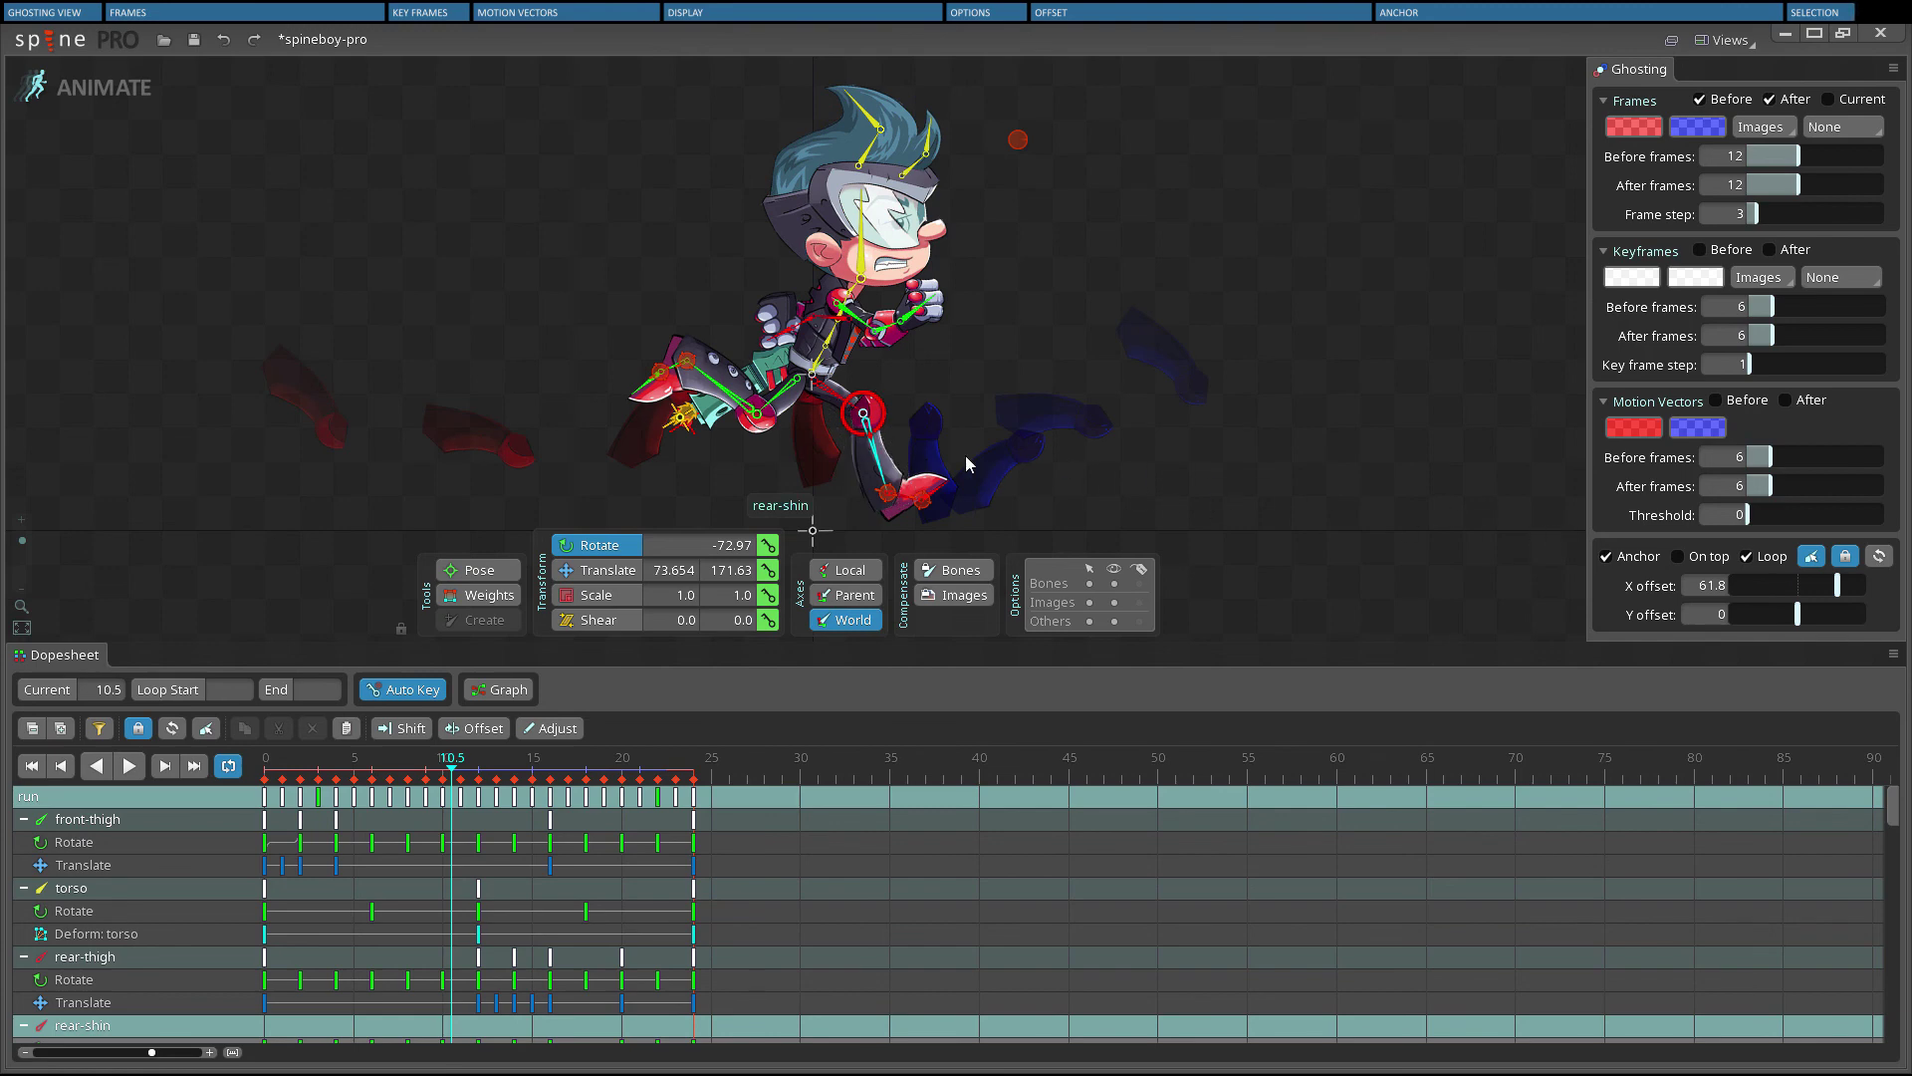
left_click(1026, 422)
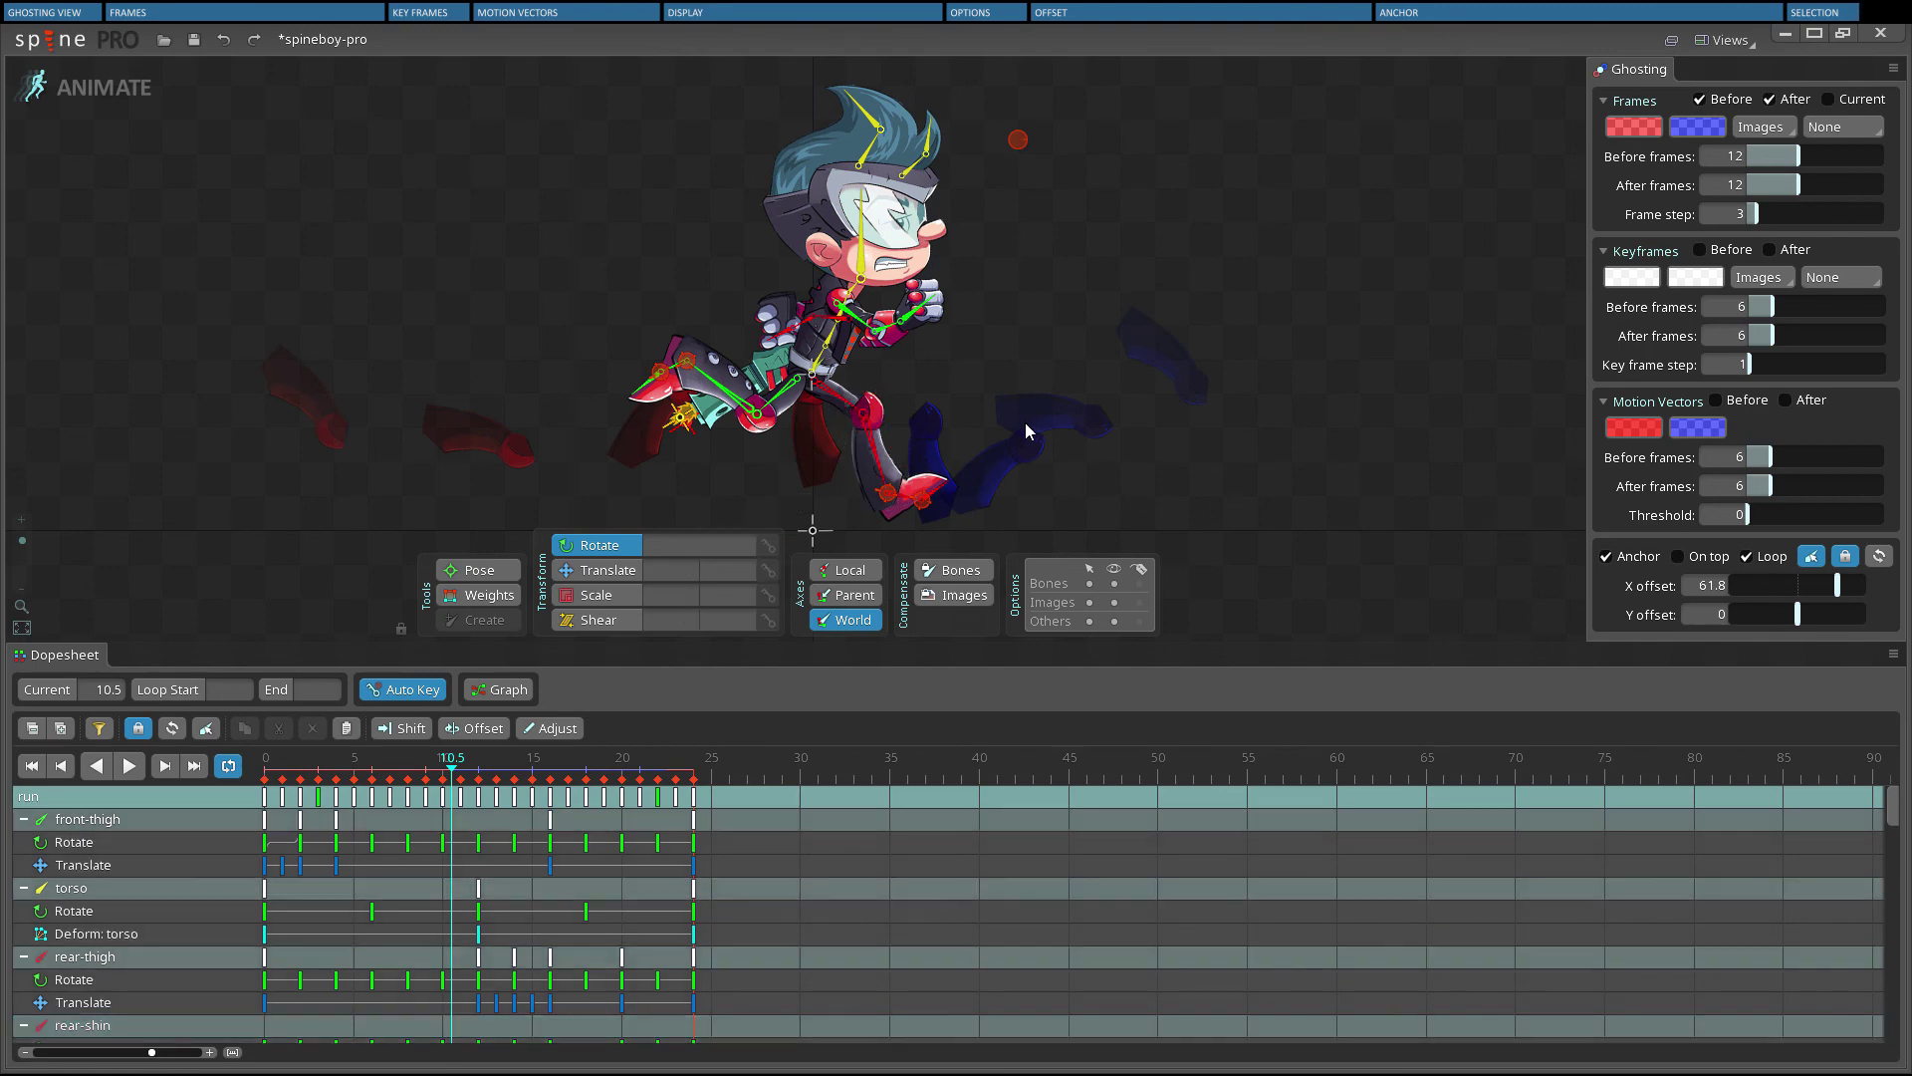
left_click(1879, 558)
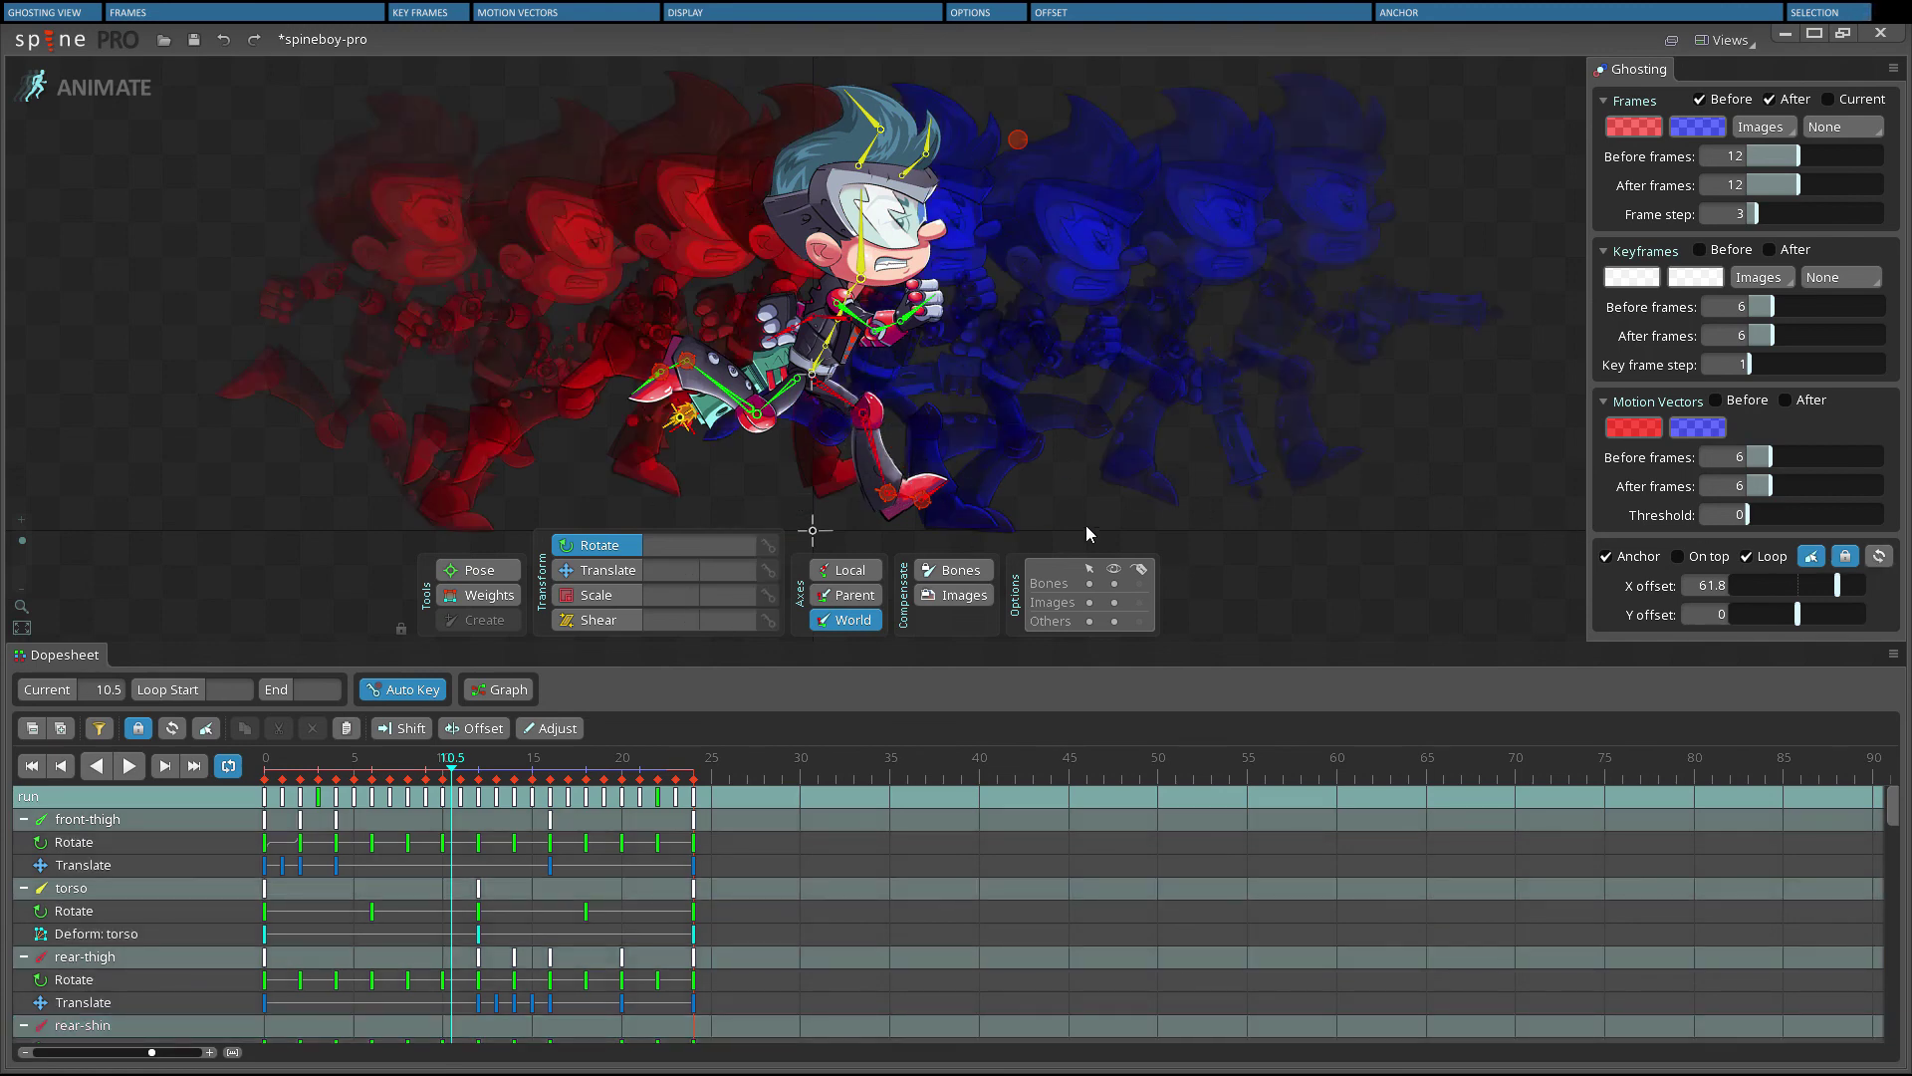